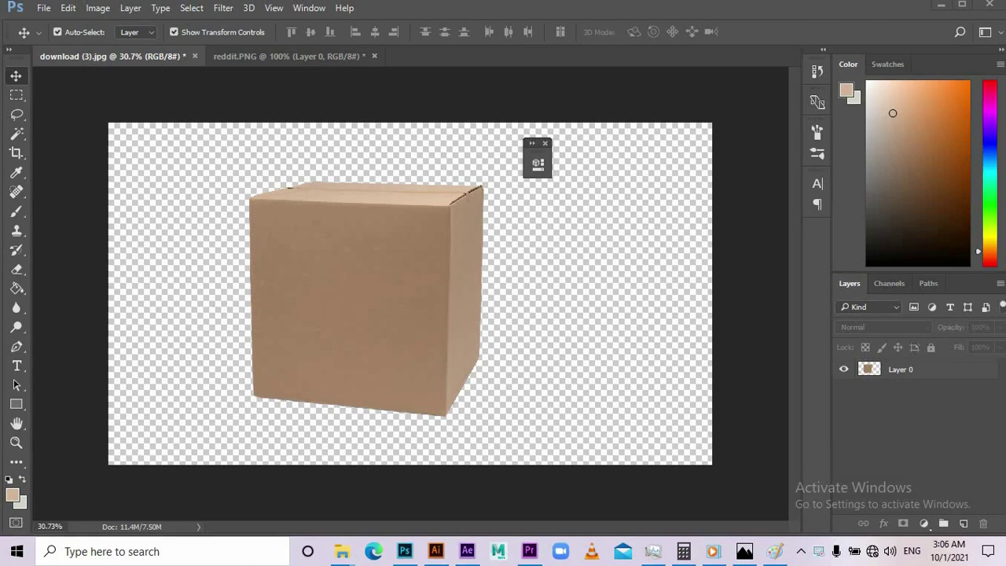
Step: Nudge the cardboard box cutout slightly left with the Move tool, then deselect it
click(16, 95)
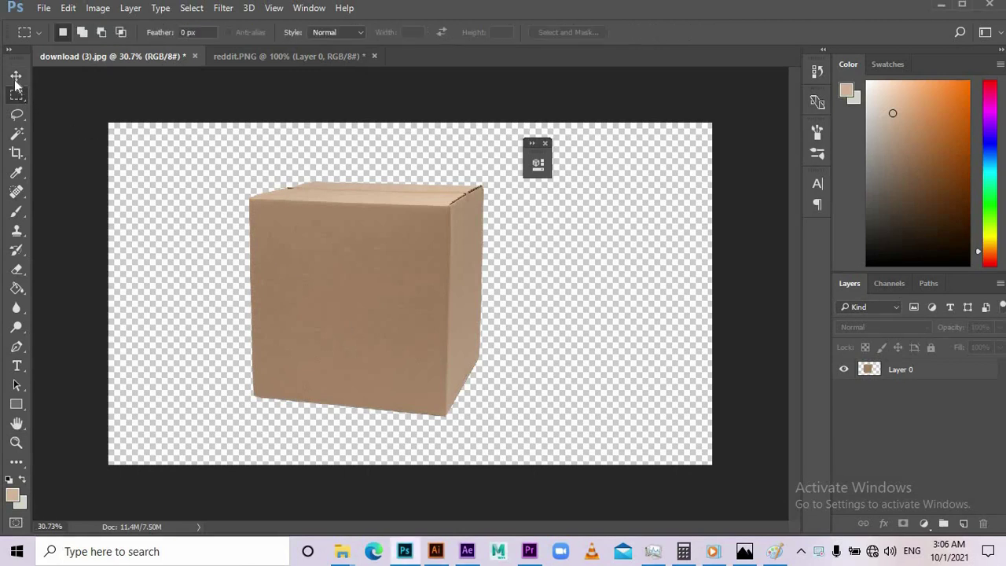
click(17, 75)
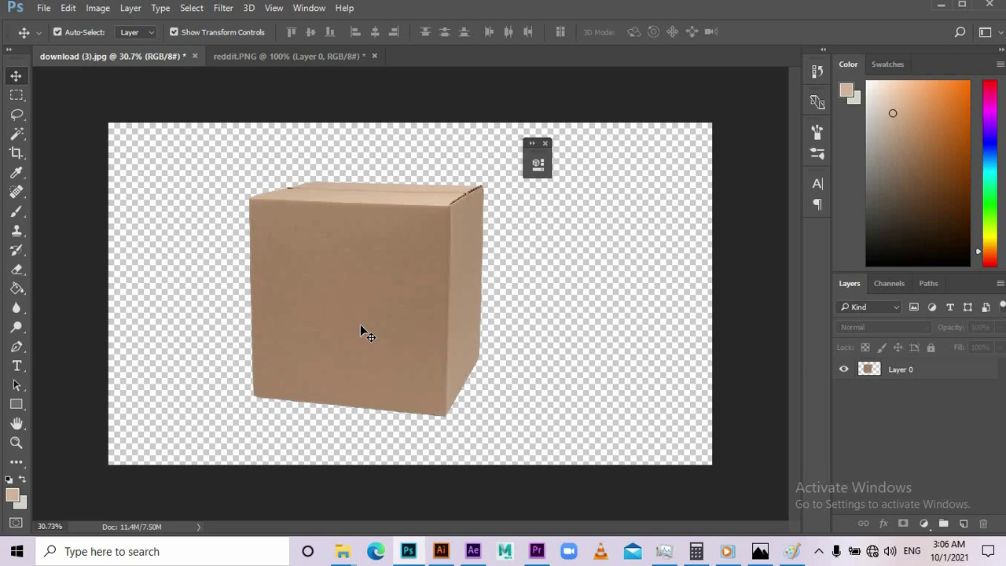
drag(360, 330, 342, 328)
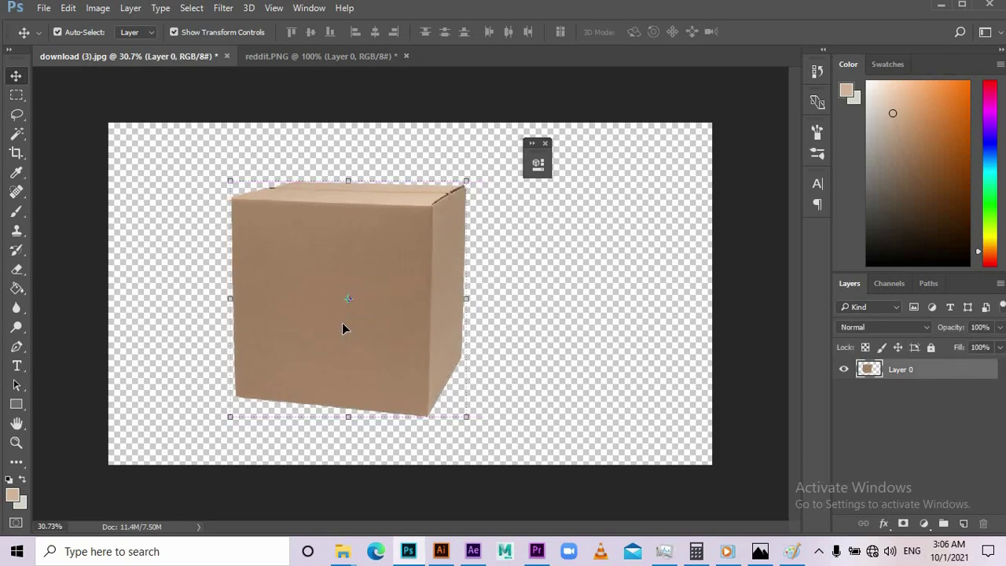
click(590, 222)
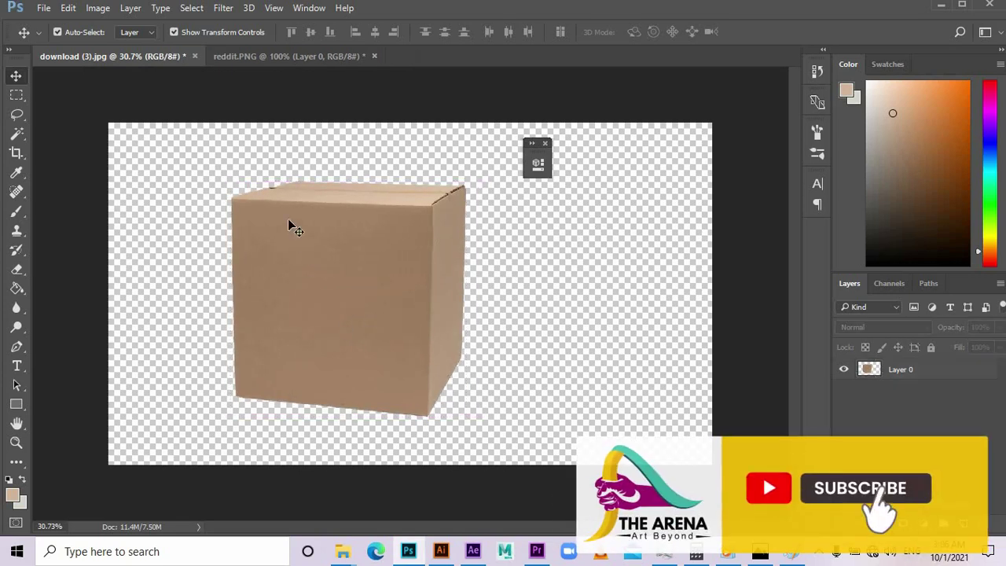
Step: Draw a black rectangle sized to the box's front face and place it right of the box
click(15, 403)
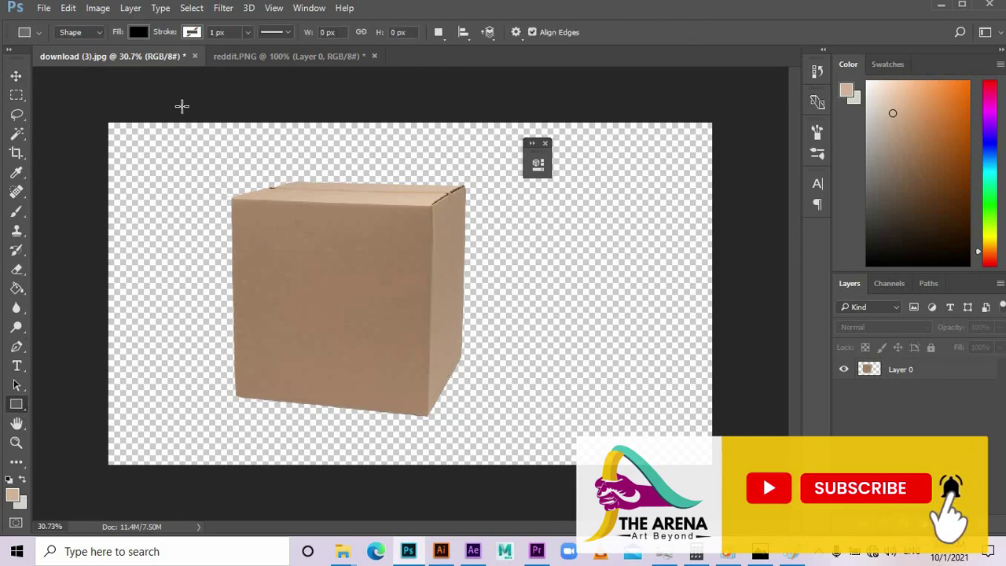
drag(231, 197, 438, 416)
drag(396, 159, 76, 158)
click(16, 75)
mouse_move(336, 415)
mouse_down()
mouse_move(333, 382)
mouse_move(334, 417)
mouse_up()
drag(321, 337, 559, 341)
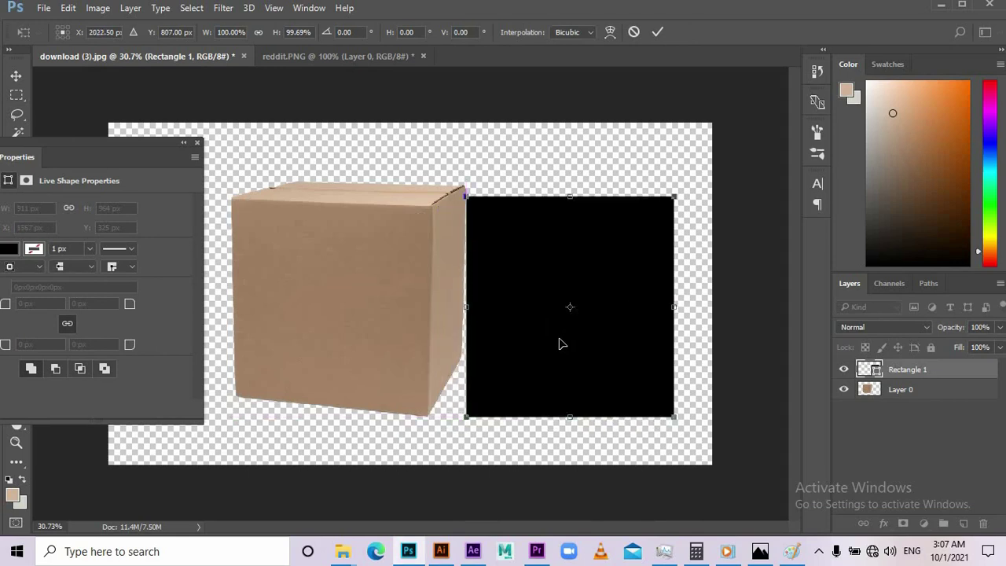
key(Return)
drag(100, 146, 888, 170)
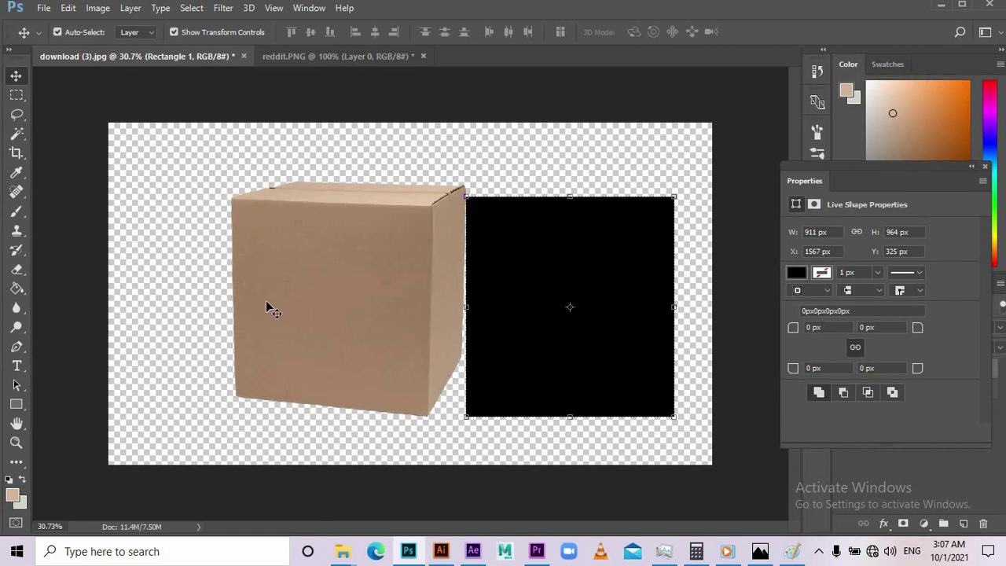
Step: Sample the box's cardboard brown with the Eyedropper and use it as the rectangle's fill
key(i)
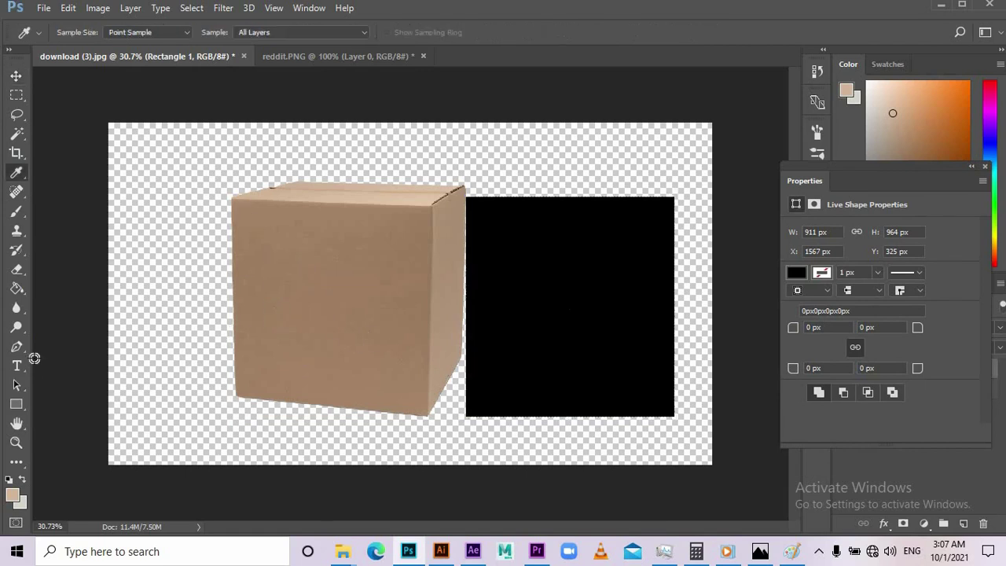
right_click(14, 174)
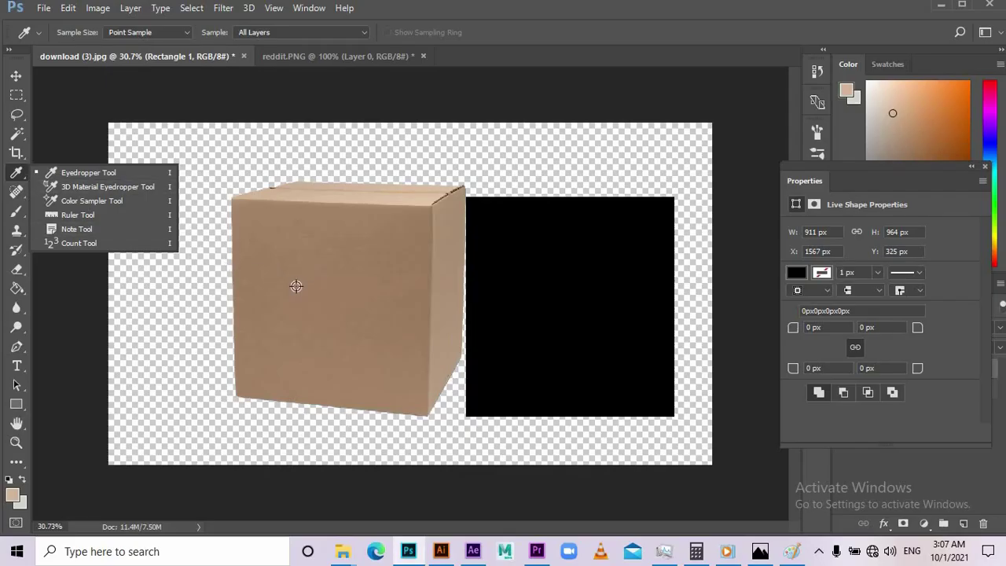
click(310, 294)
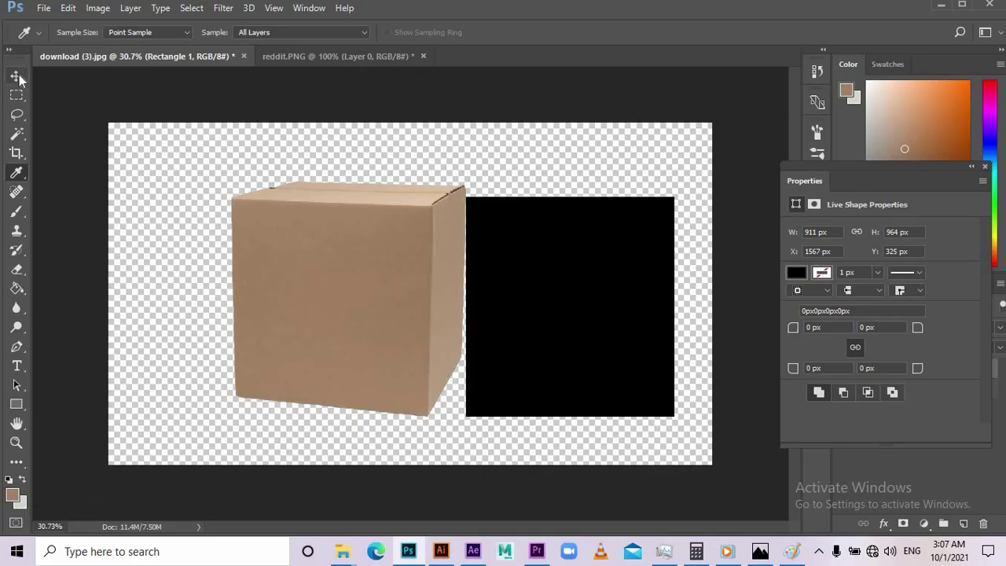
click(16, 76)
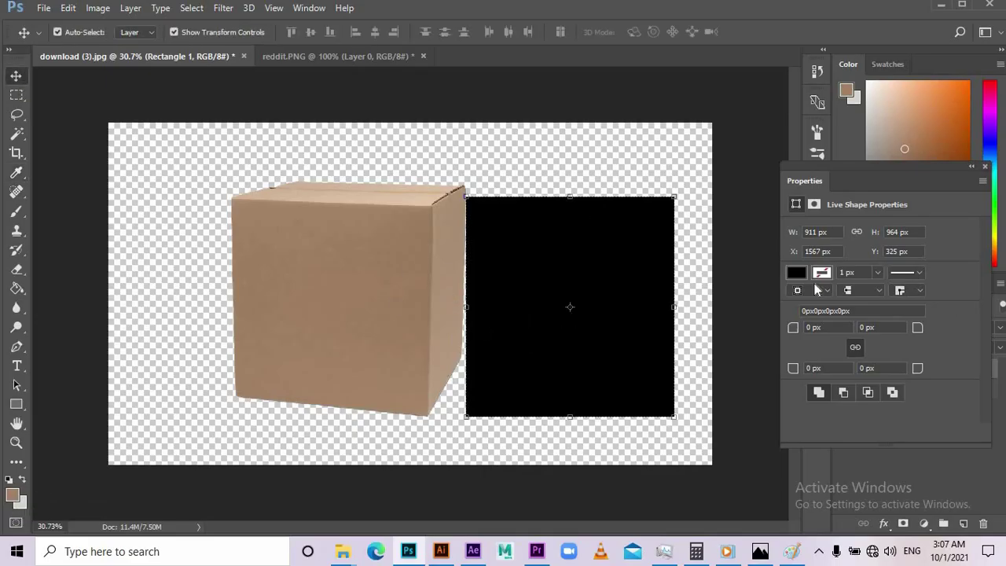
click(796, 273)
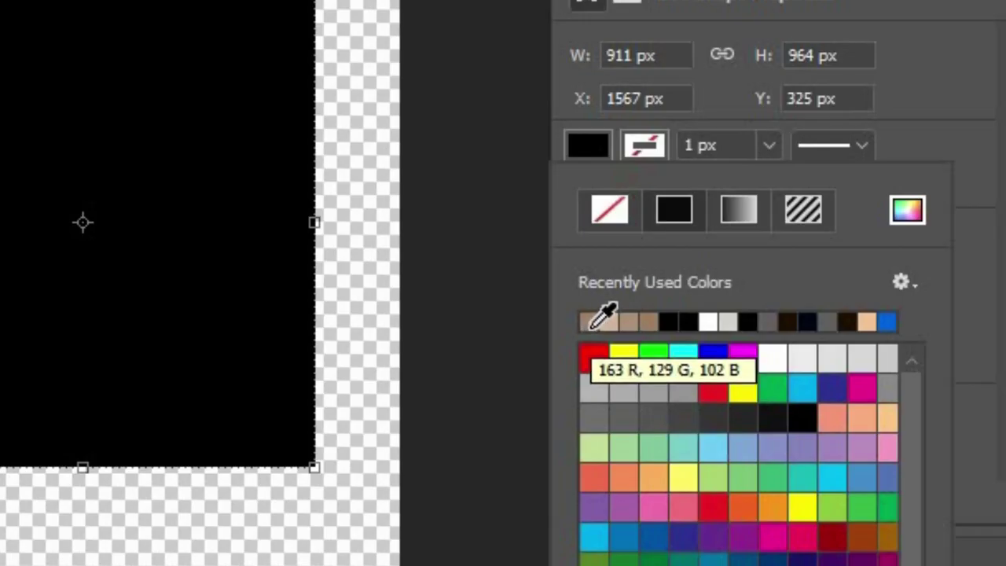
click(800, 352)
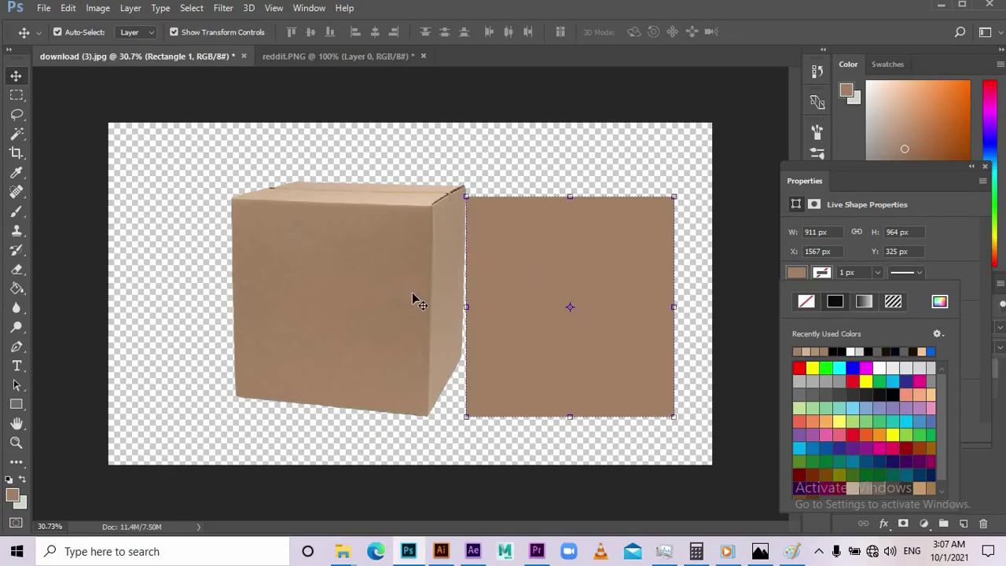
Step: Try the brown rectangle against the box's right edge, then move it back beside the box
drag(538, 296, 433, 304)
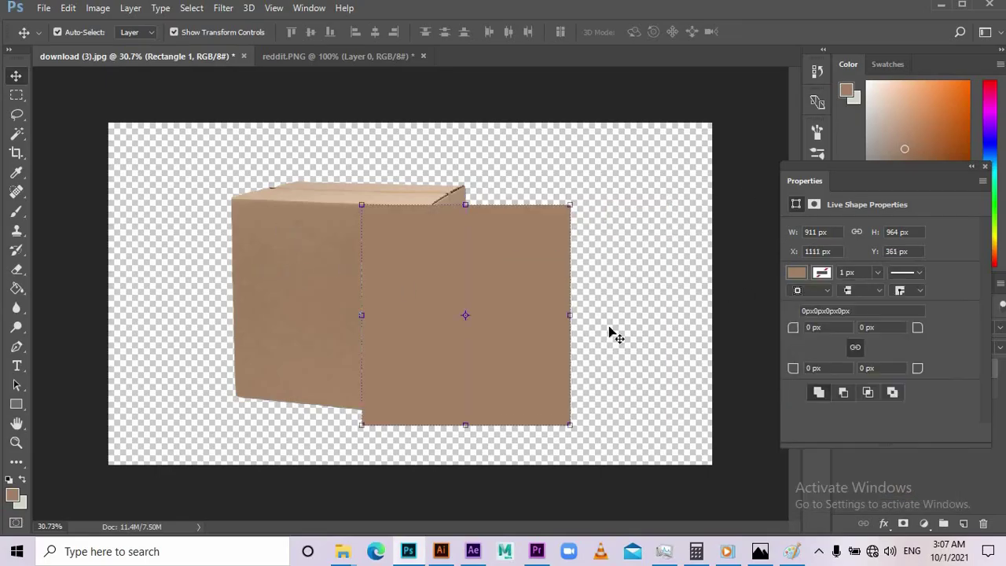
drag(414, 266, 338, 252)
click(971, 166)
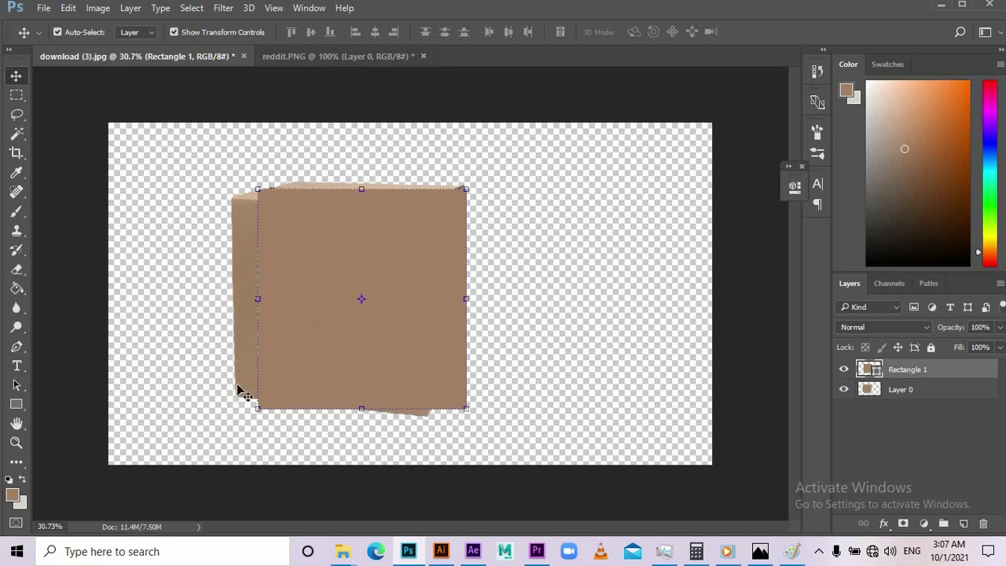
drag(346, 262, 380, 259)
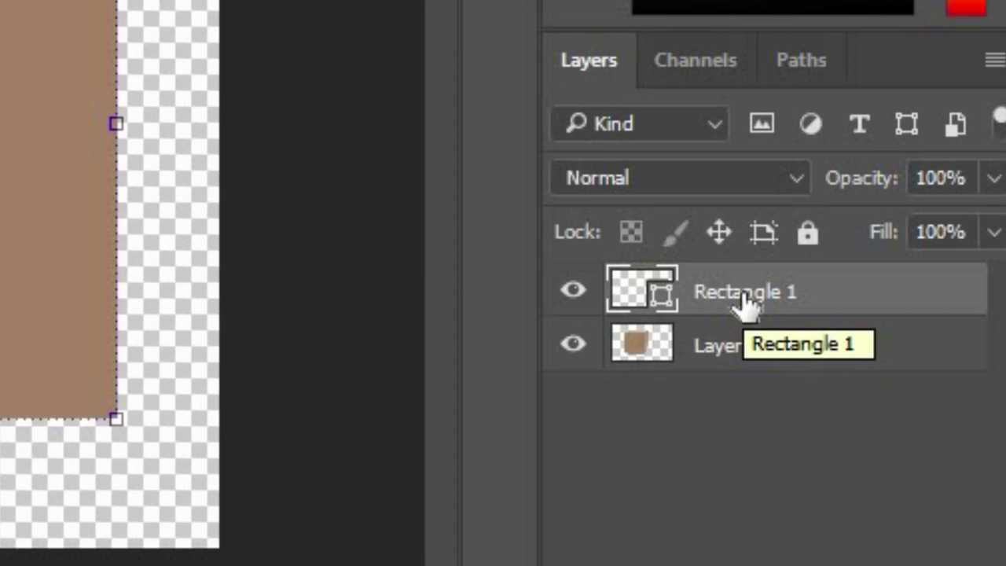
Step: Convert Rectangle 1 to a smart object and give it a Stroke layer effect
right_click(908, 376)
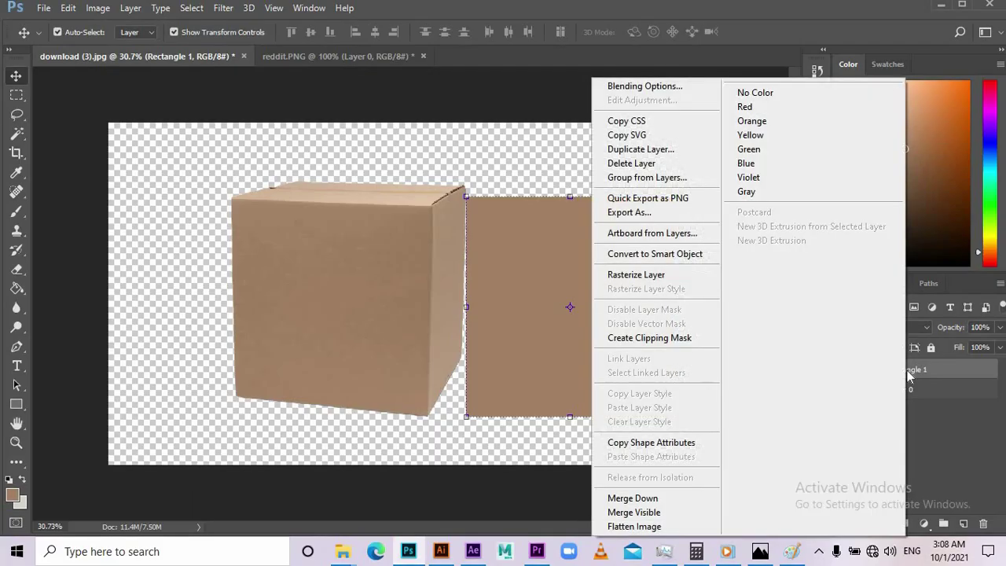
click(658, 254)
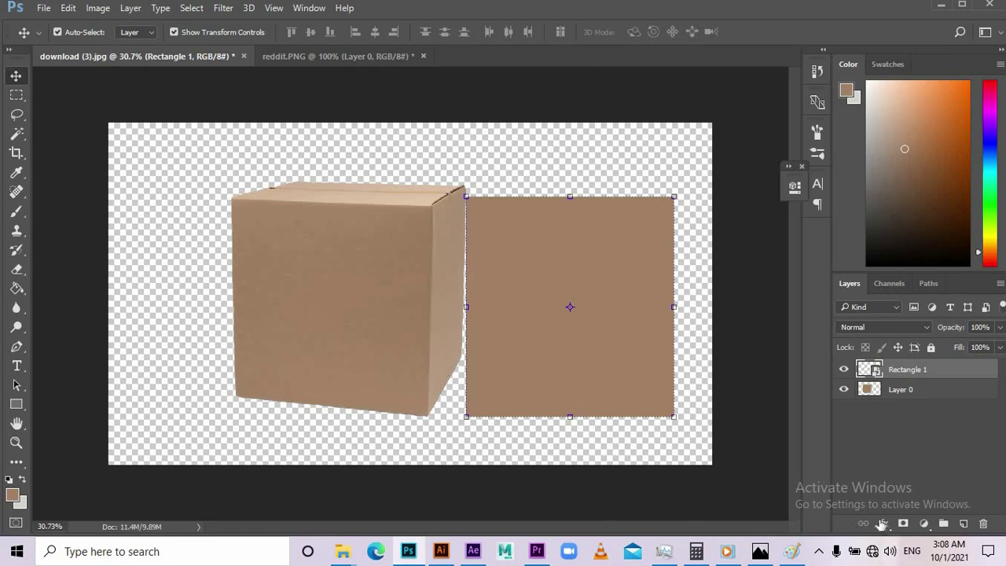
click(884, 525)
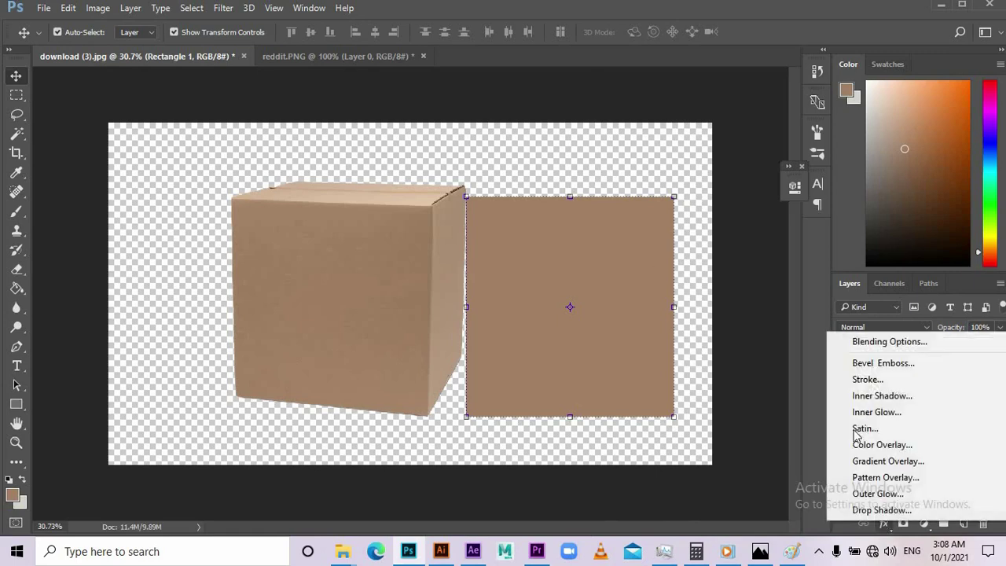
click(868, 380)
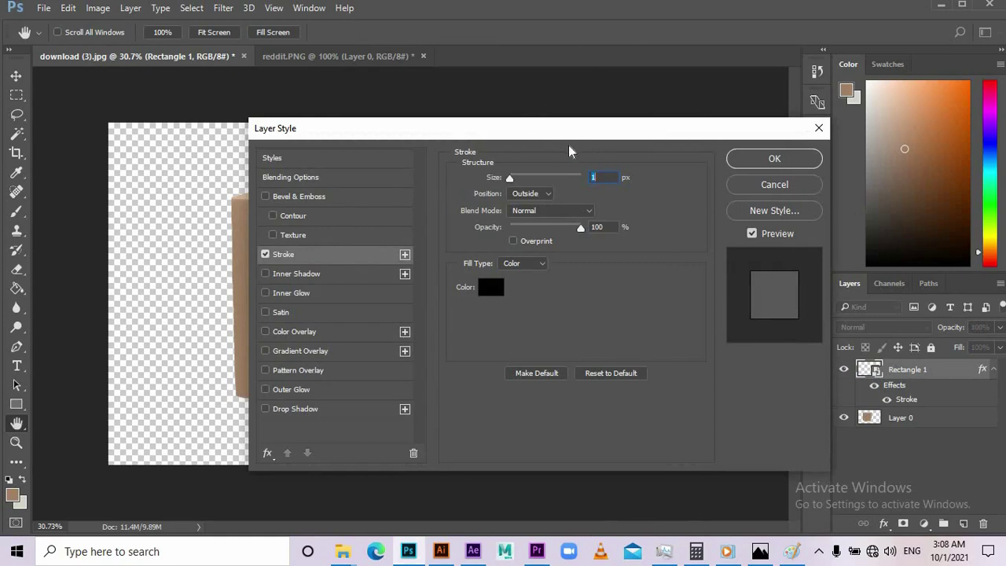
drag(554, 132, 562, 299)
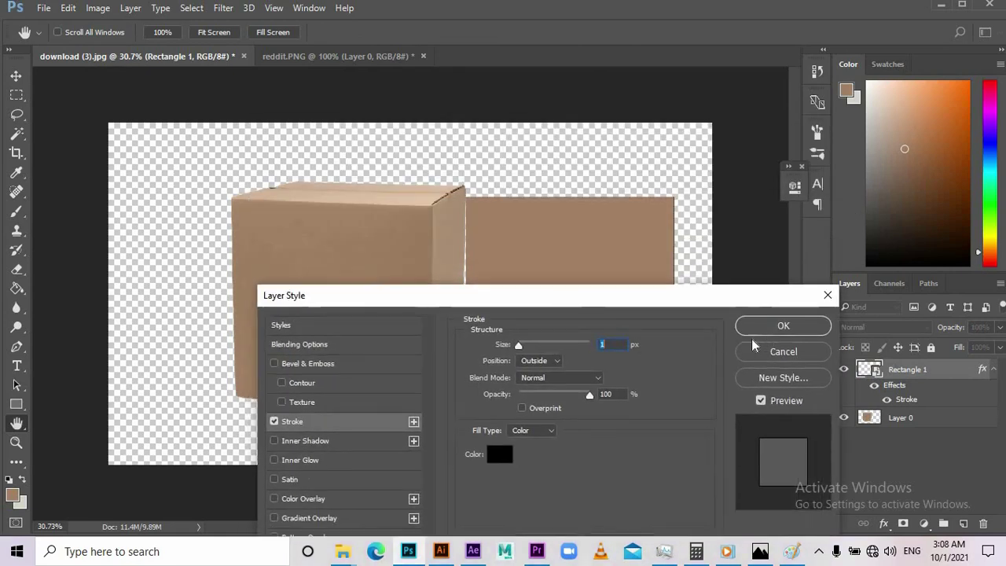
click(782, 327)
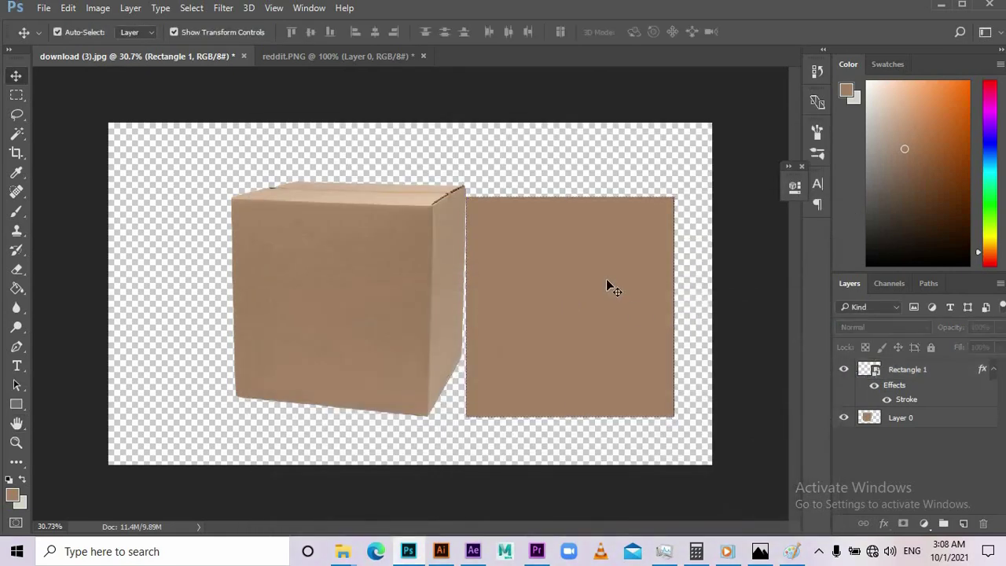
Step: Position the stroked brown rectangle so its top-left corner meets the box's front edge
drag(582, 283, 369, 295)
scroll(369, 290, up, 2)
scroll(369, 288, up, 2)
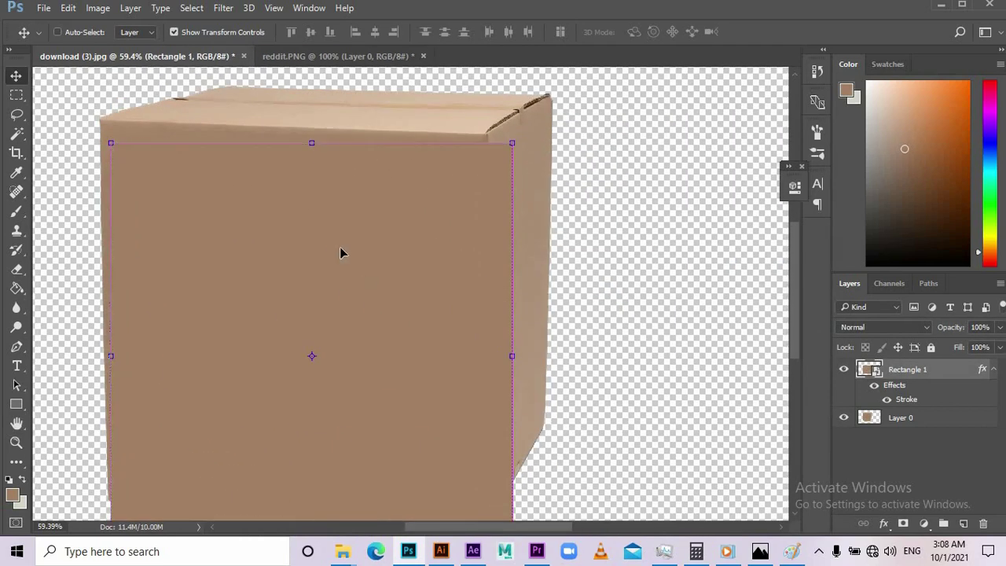
drag(333, 264, 499, 275)
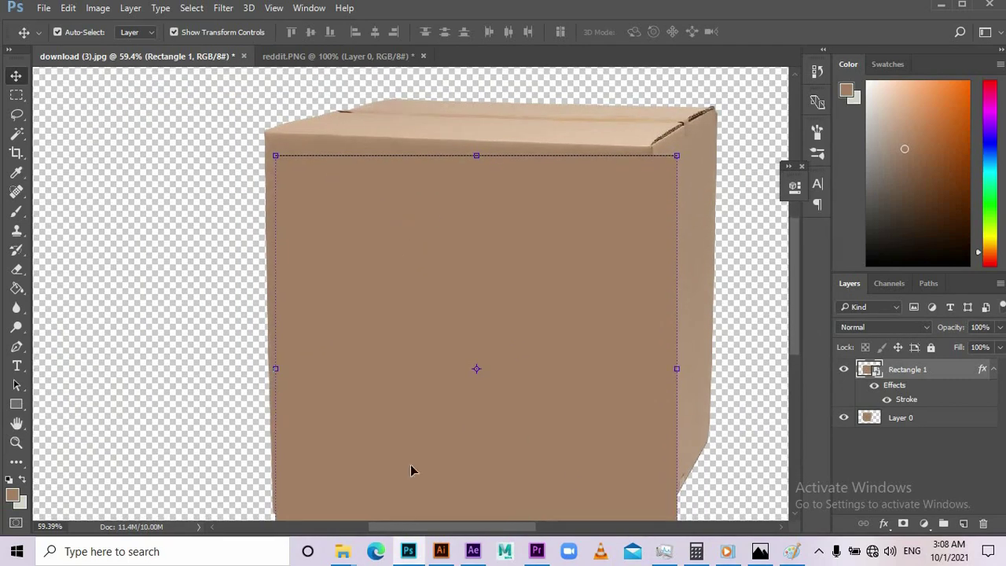
scroll(542, 260, down, 2)
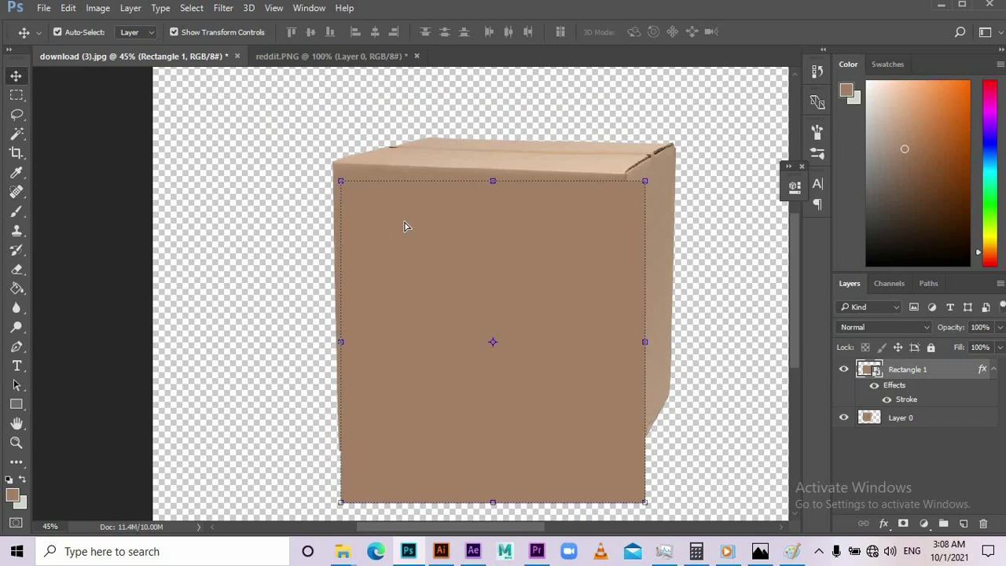
drag(404, 227, 395, 218)
scroll(324, 126, up, 3)
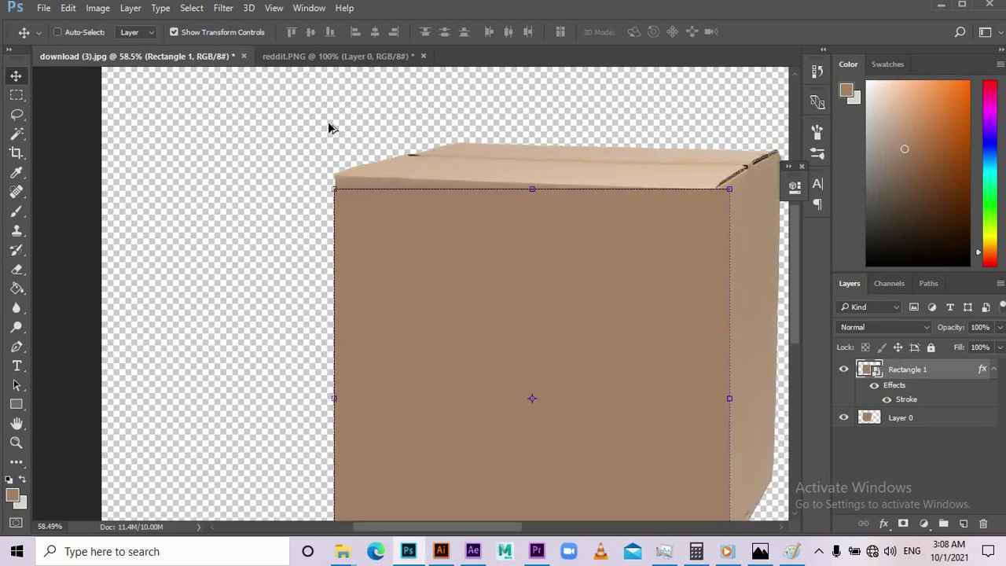
scroll(344, 158, up, 3)
scroll(353, 169, up, 3)
scroll(359, 263, up, 1)
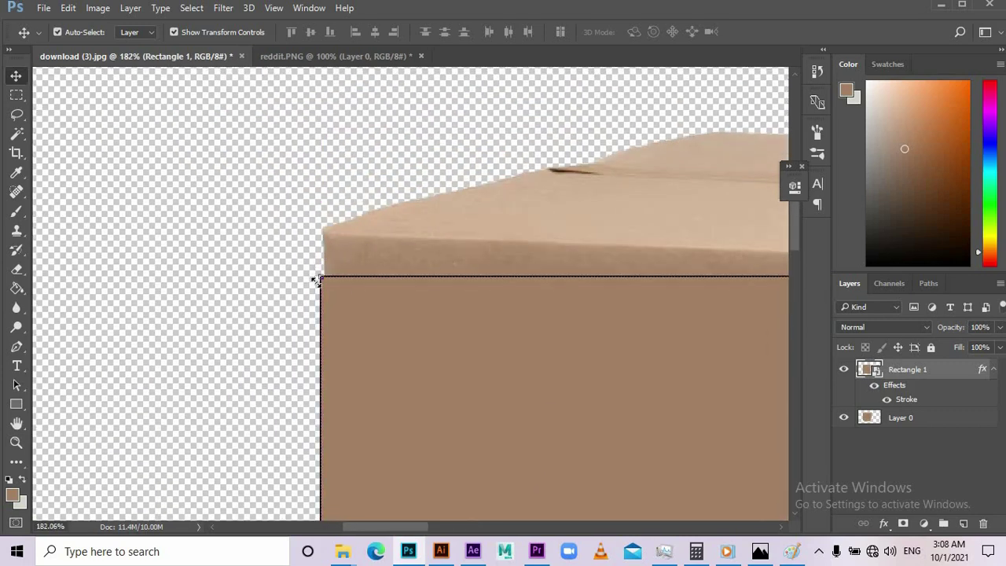
key(ctrl)
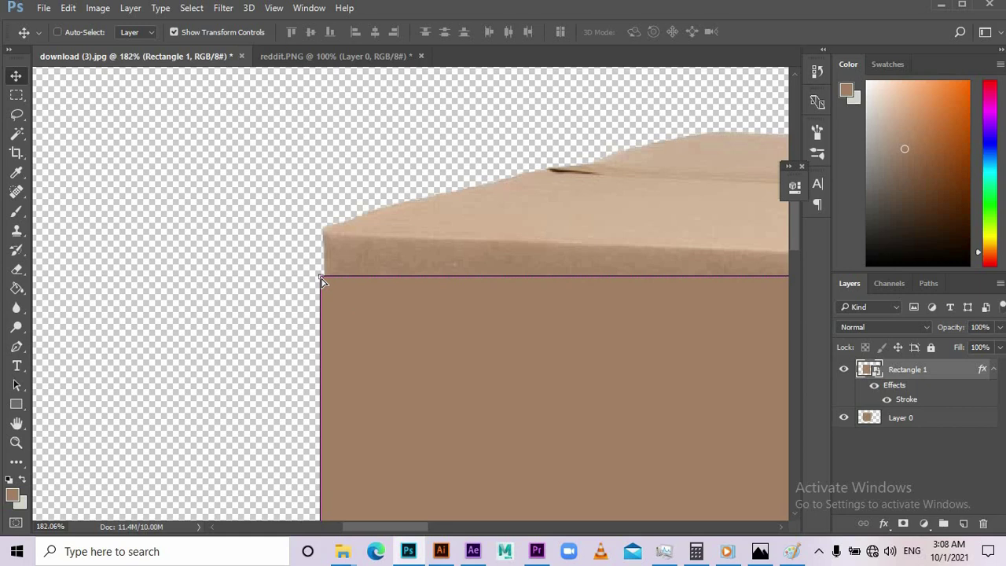
Step: Free-transform the rectangle, pulling its top-left and top-right corners onto the box front's top corners
key(ctrl+t)
drag(322, 279, 325, 235)
scroll(325, 238, down, 5)
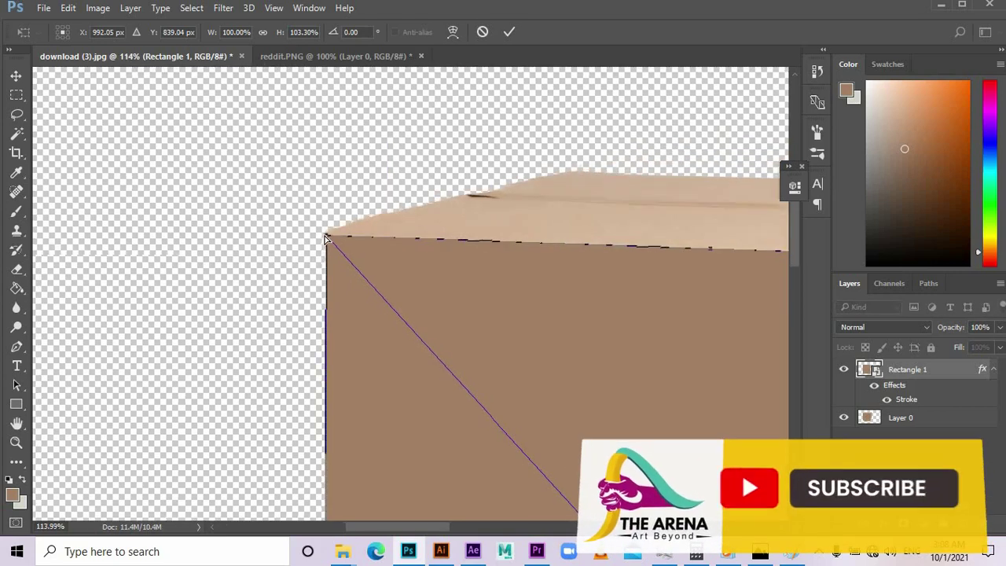
scroll(325, 239, down, 2)
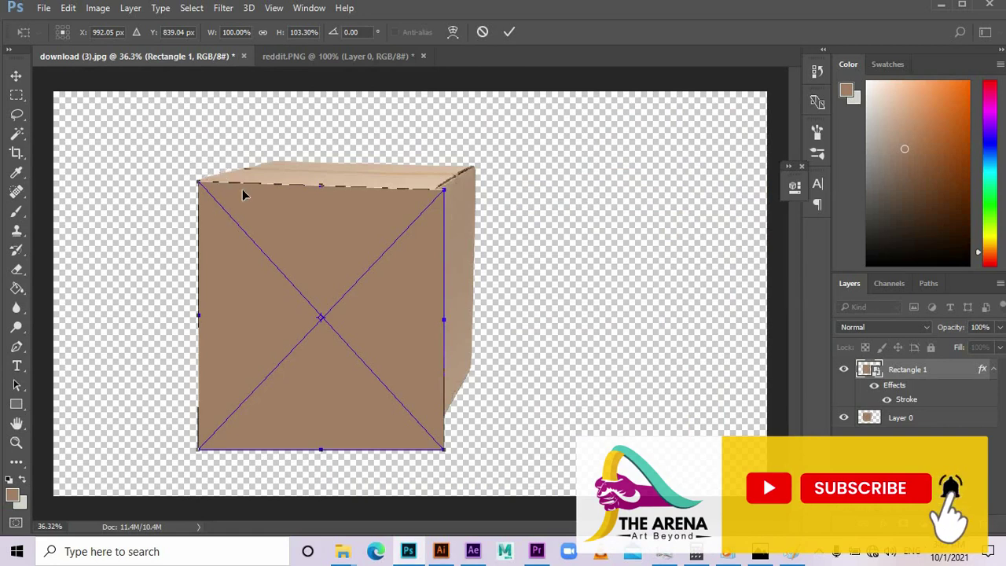
scroll(449, 188, up, 1)
scroll(454, 197, up, 2)
scroll(459, 203, up, 3)
scroll(460, 202, up, 1)
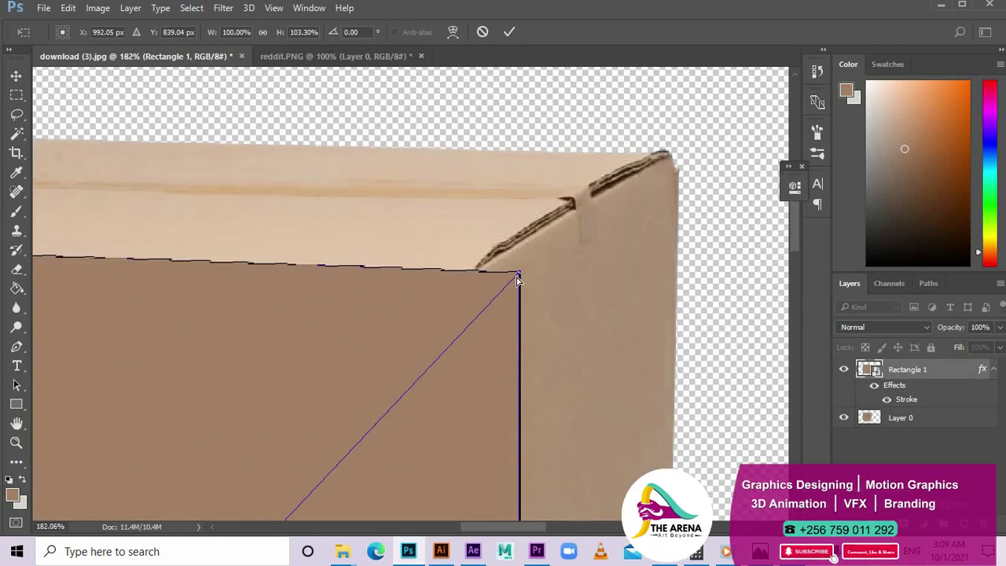
mouse_move(519, 277)
ctrl+mouse_down()
mouse_move(474, 281)
mouse_move(477, 289)
ctrl+mouse_up()
scroll(476, 290, down, 2)
scroll(476, 290, down, 2)
scroll(565, 343, down, 2)
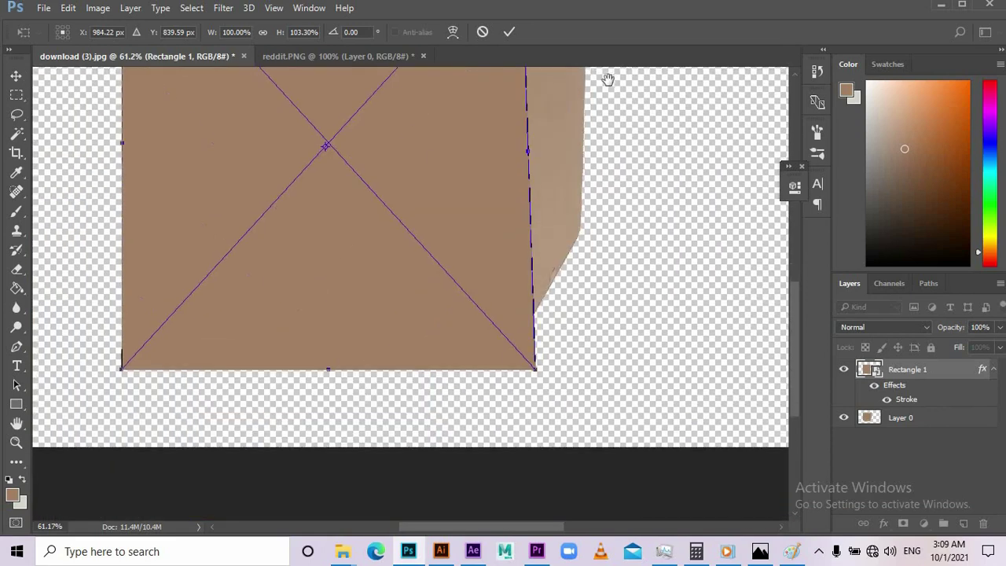
scroll(538, 312, up, 2)
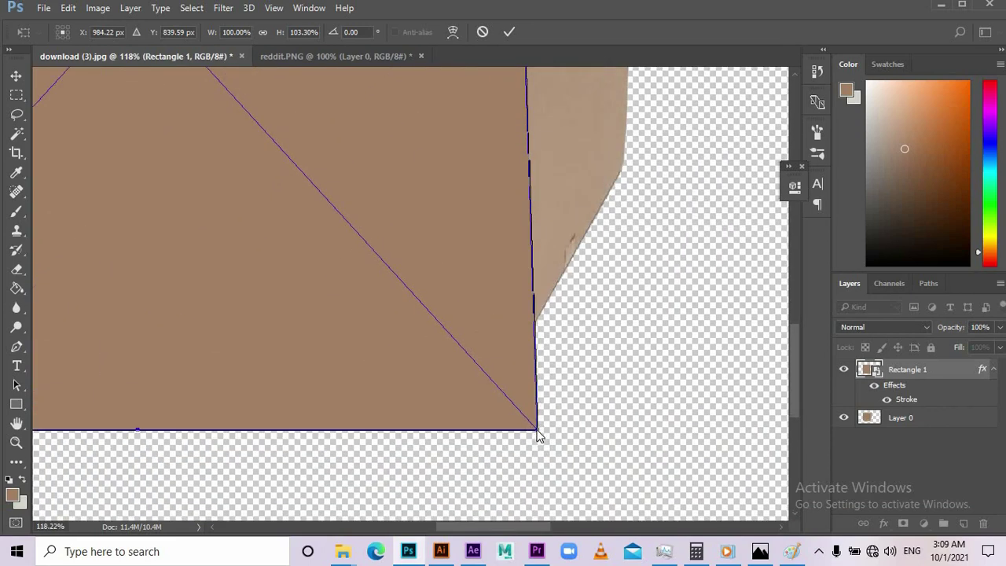
Step: Pull the rectangle's bottom-right and bottom-left corners onto the box front's bottom corners
drag(527, 418, 492, 392)
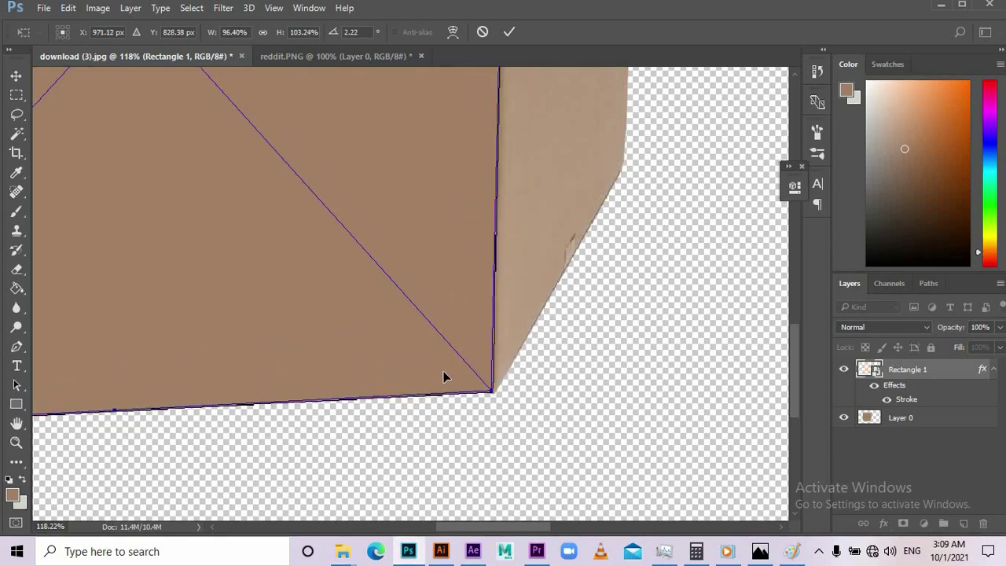
scroll(444, 373, down, 5)
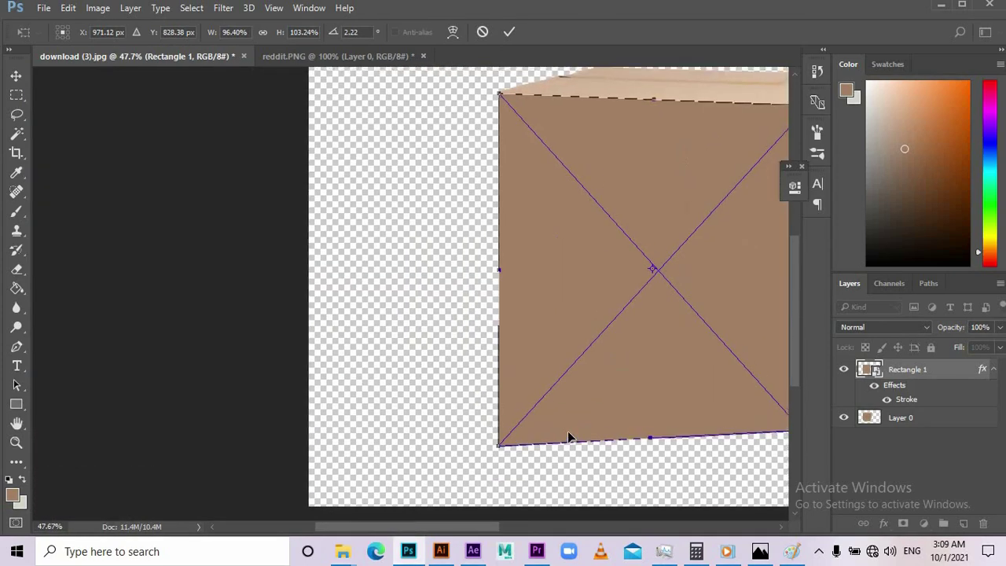
scroll(569, 438, up, 3)
scroll(534, 350, up, 2)
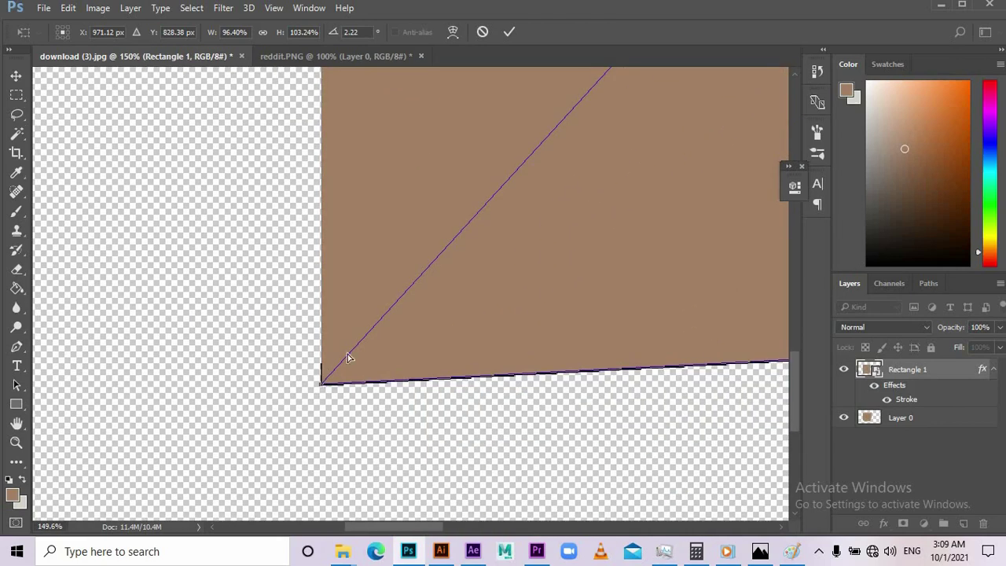
drag(370, 340, 345, 240)
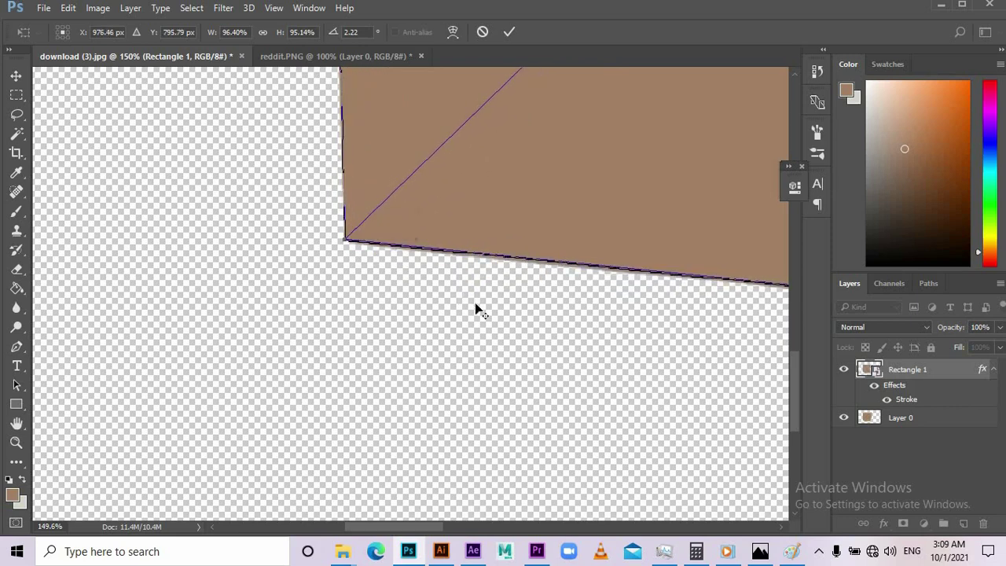
key(ctrl+0)
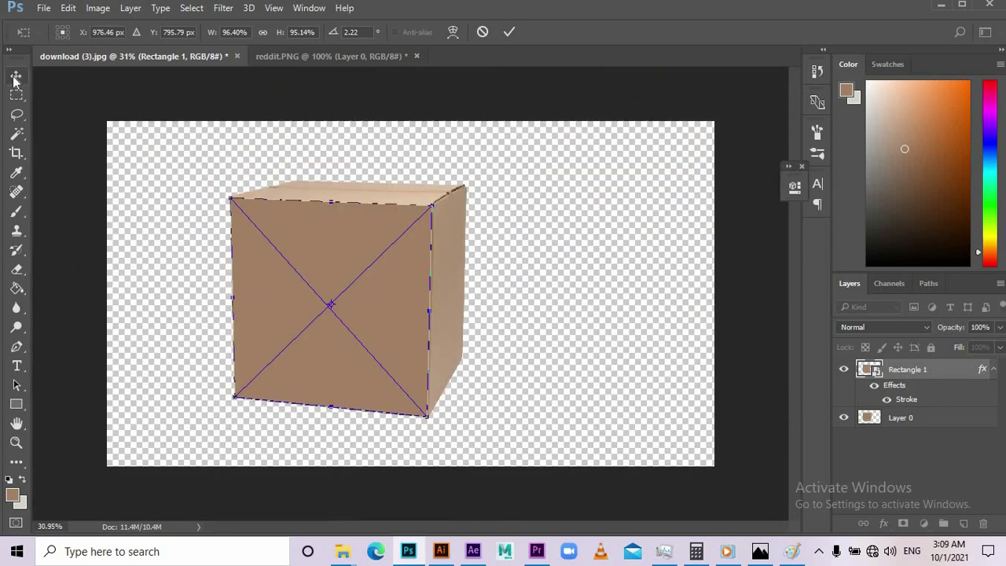
Step: Apply the corner distortion and stretch the shape's right edge to meet the box's side
key(v)
click(442, 216)
scroll(414, 294, up, 3)
scroll(418, 296, up, 2)
scroll(471, 322, up, 2)
scroll(525, 381, up, 1)
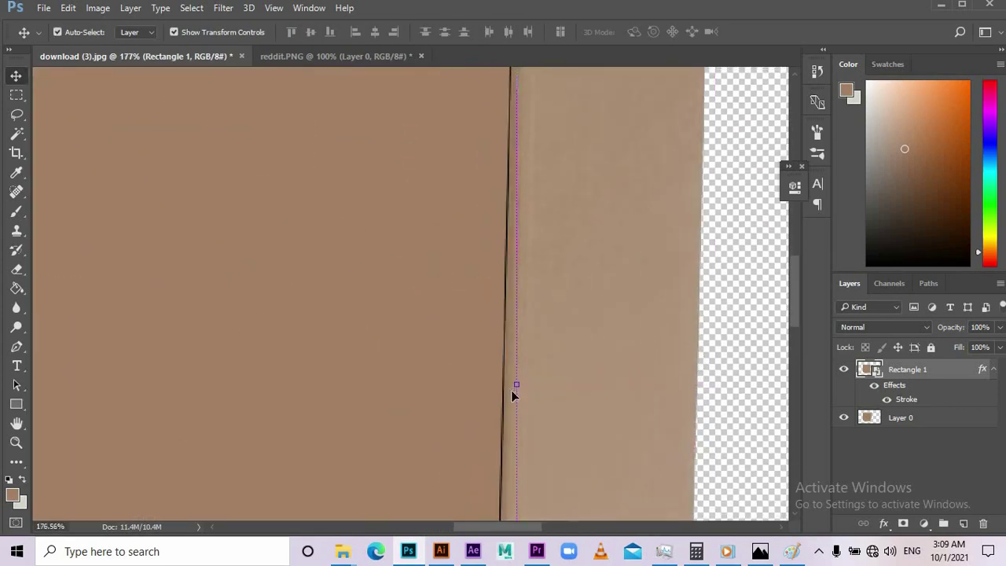
click(516, 388)
mouse_move(519, 387)
mouse_down()
mouse_move(503, 388)
mouse_move(506, 402)
mouse_up()
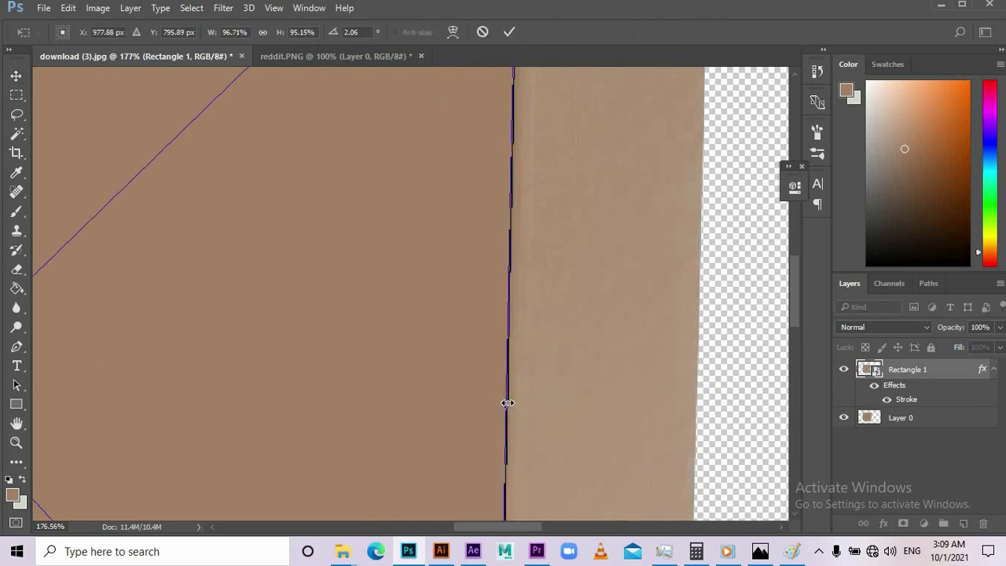
key(Return)
Step: Rename the front-face rectangle layer to 'BIG SIDE'
scroll(507, 404, down, 3)
key(ctrl+0)
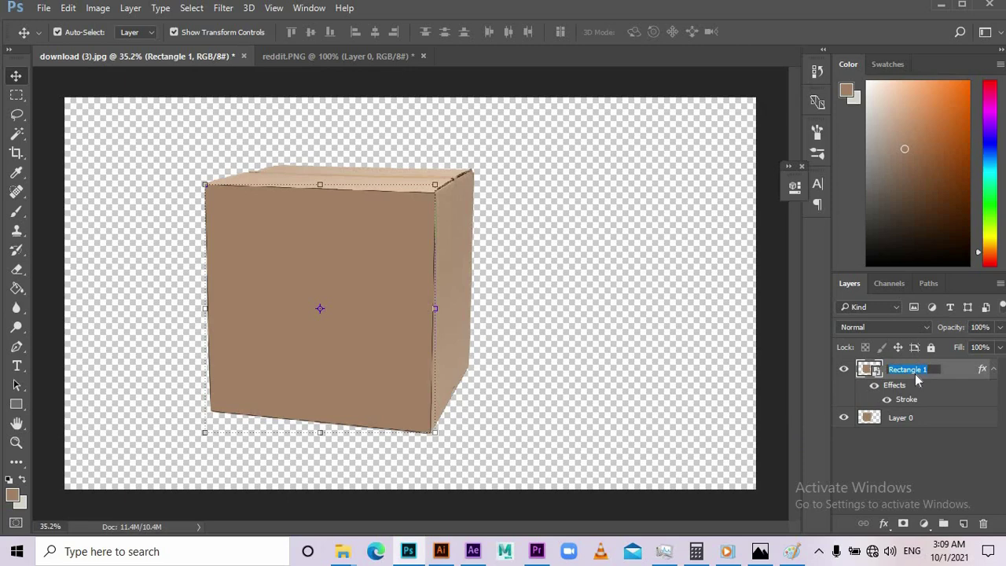
text(Bl)
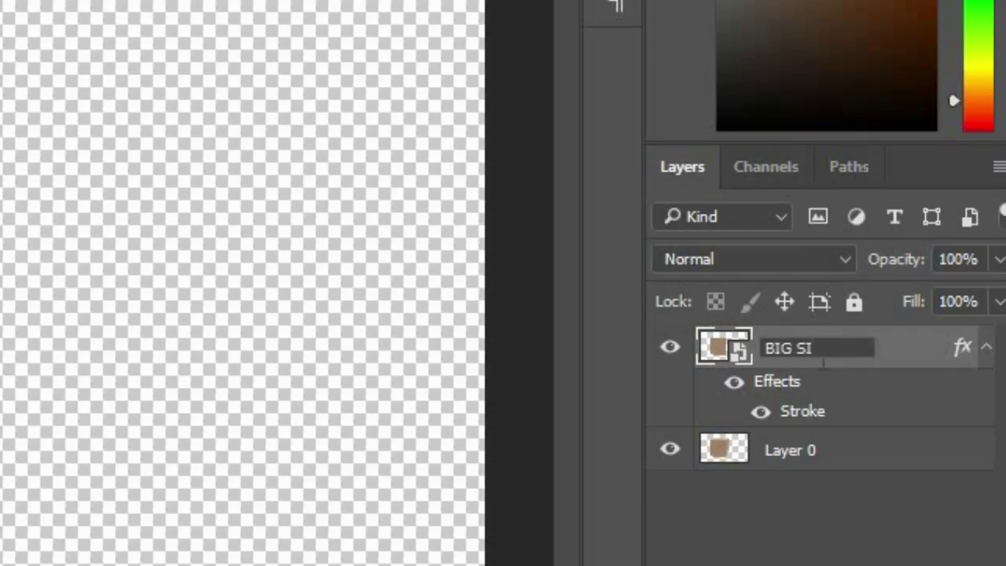
text(E)
key(Return)
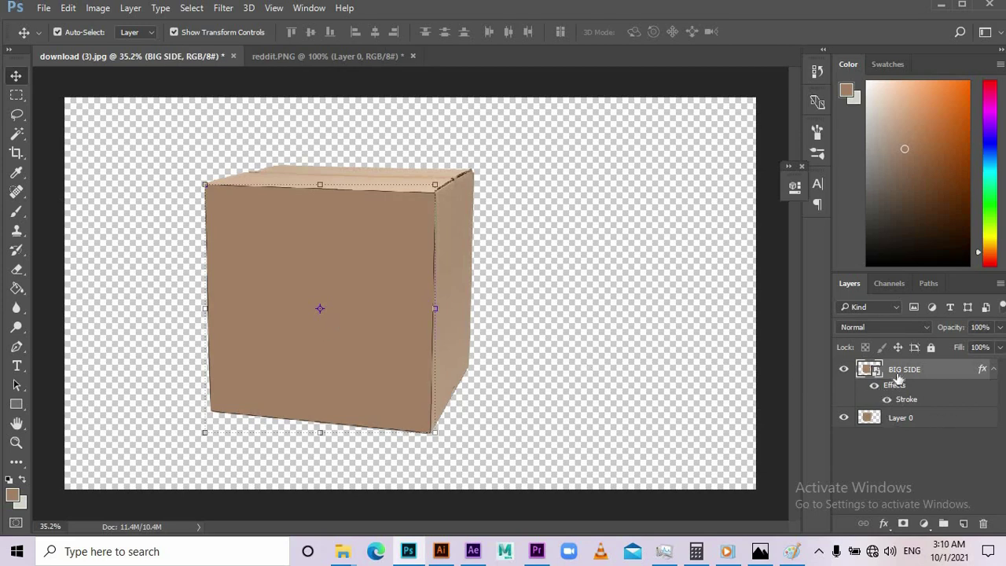
Step: Clear BIG SIDE's stroke layer style and deselect the layer
right_click(898, 377)
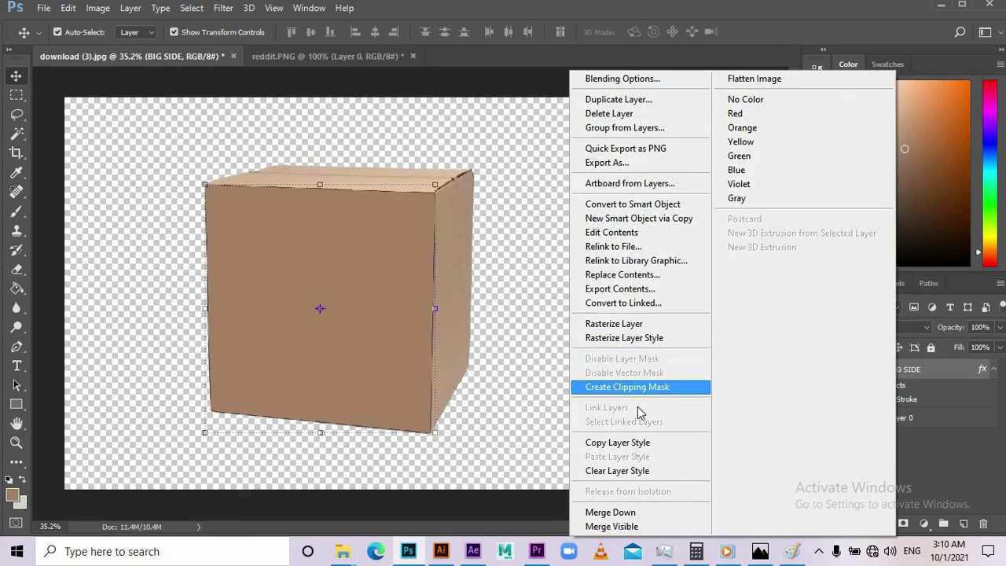
click(621, 477)
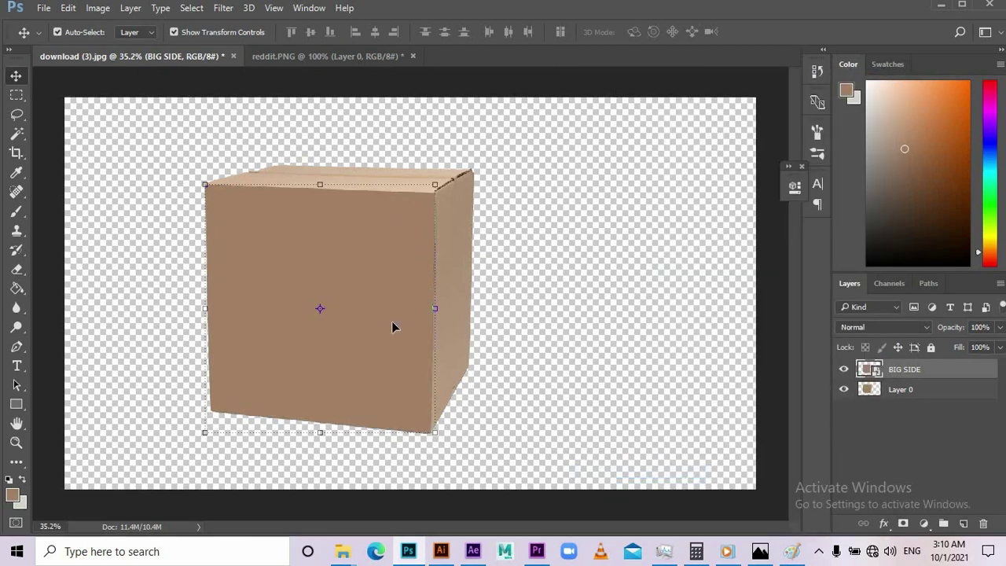
click(100, 108)
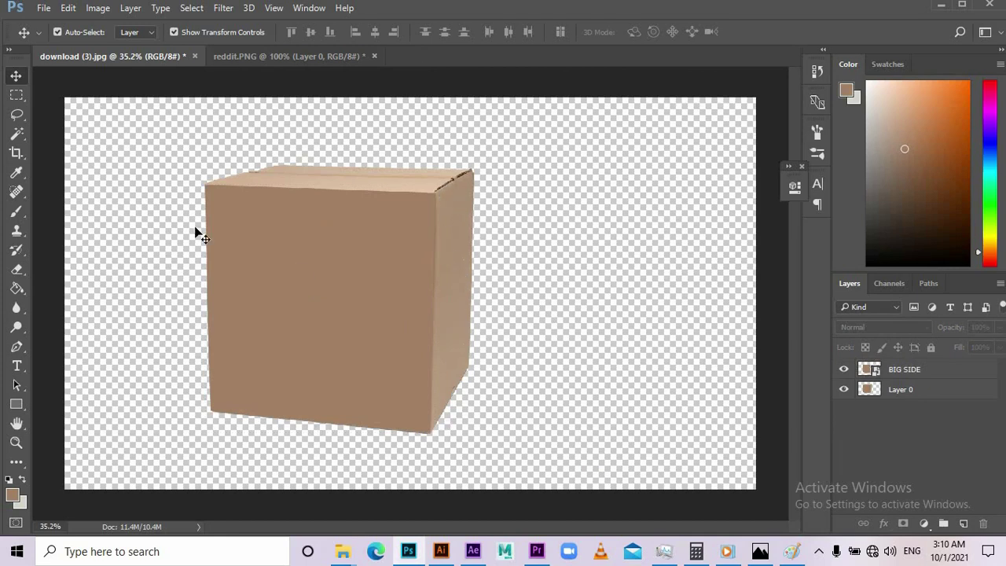
Step: Draw a tall black rectangle, narrow its width, and place it right of the box
key(m)
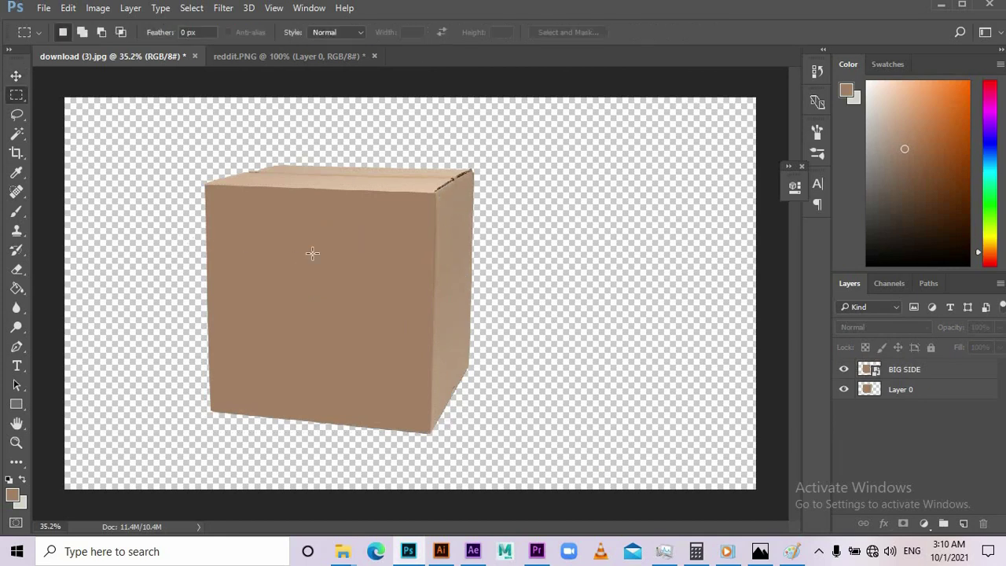
key(u)
drag(528, 183, 661, 432)
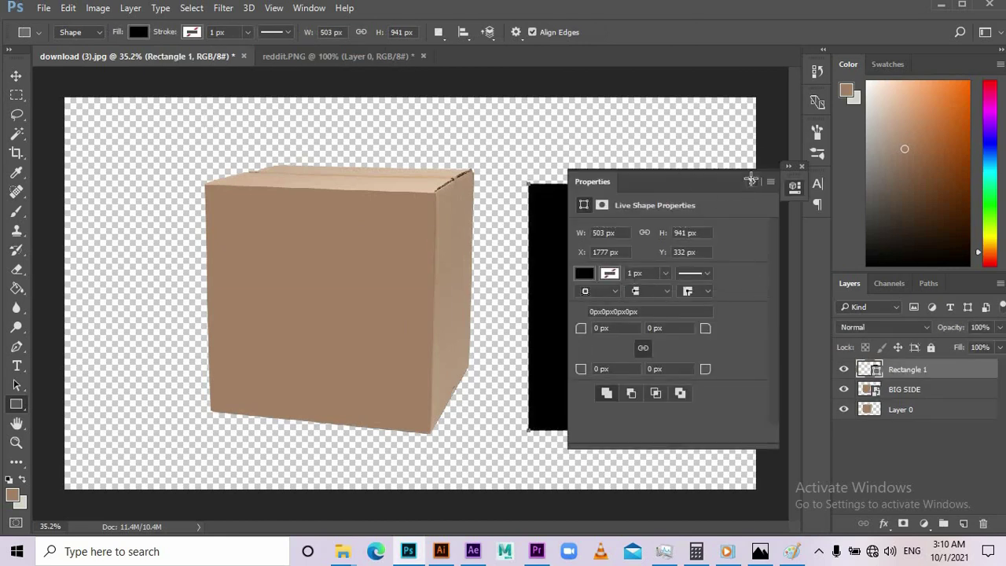
click(753, 182)
click(15, 75)
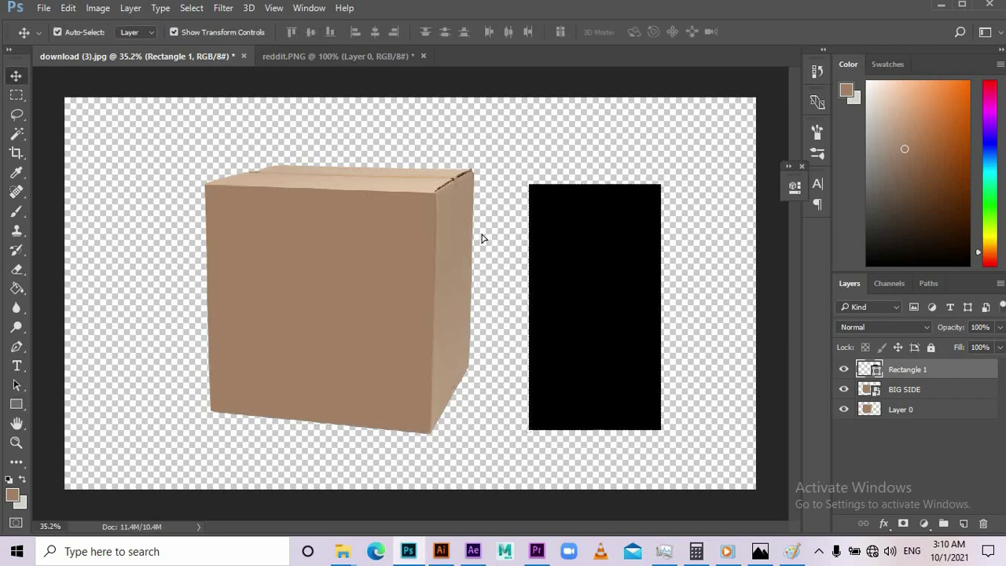
drag(541, 238, 447, 230)
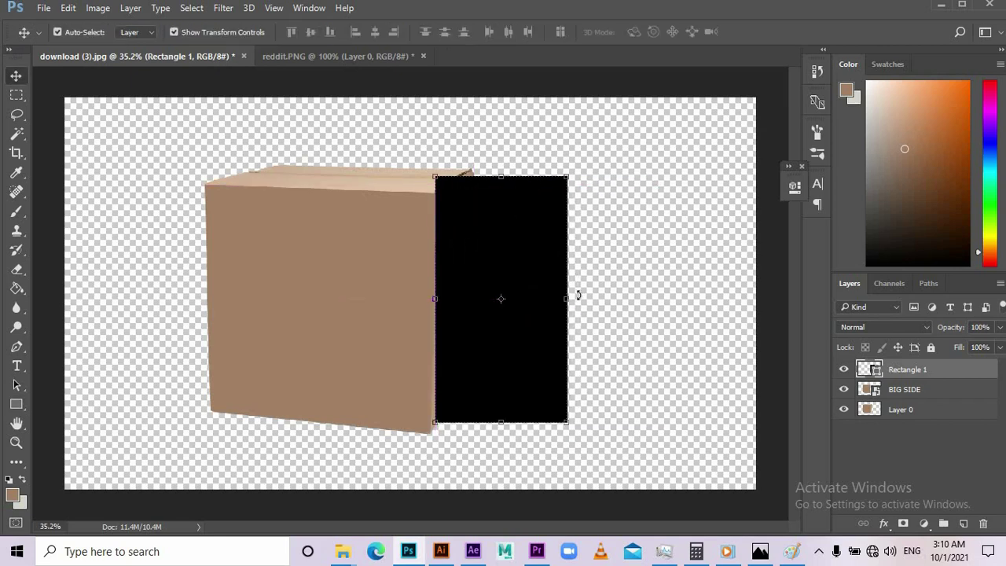
drag(568, 302, 548, 302)
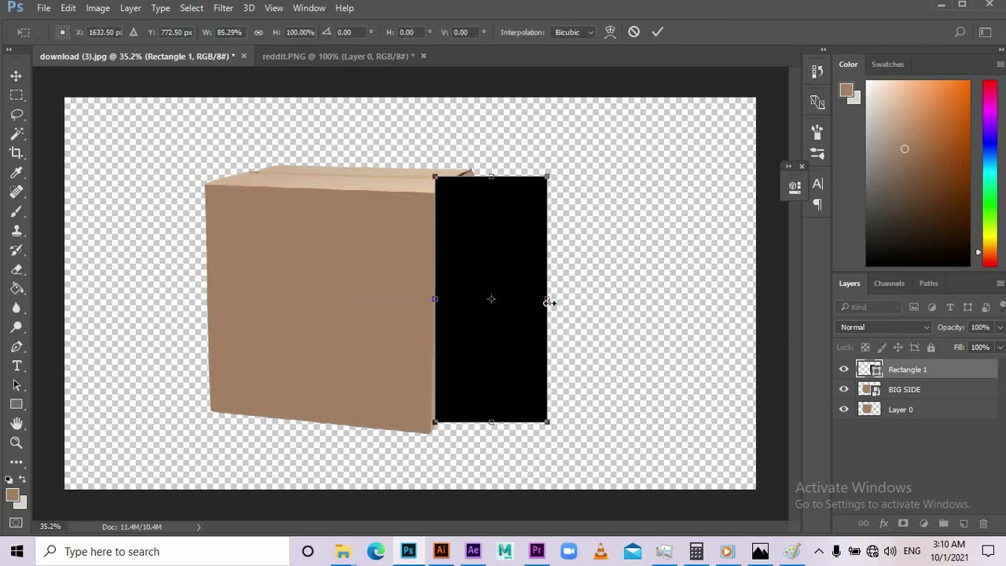
key(Return)
drag(511, 337, 584, 331)
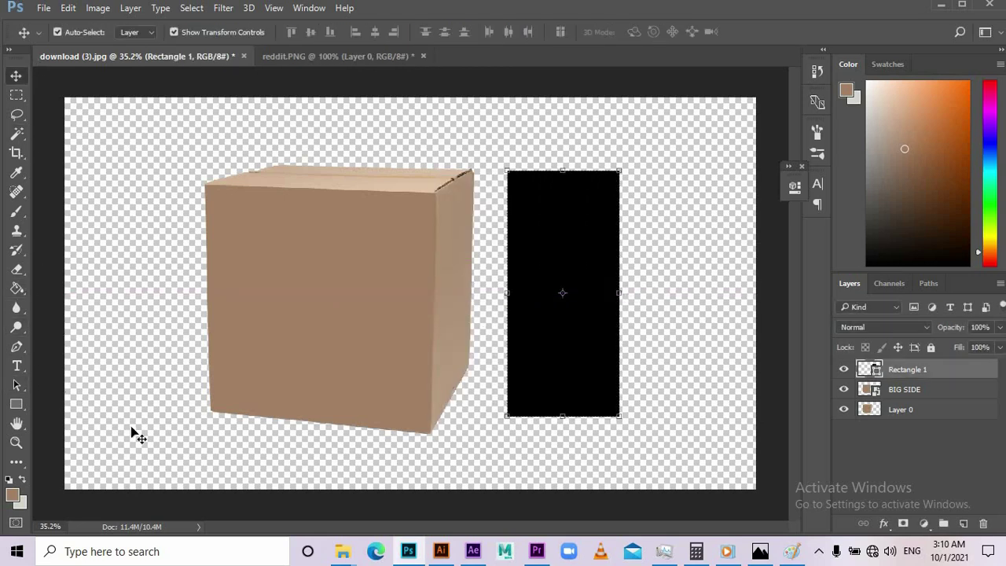
key(i)
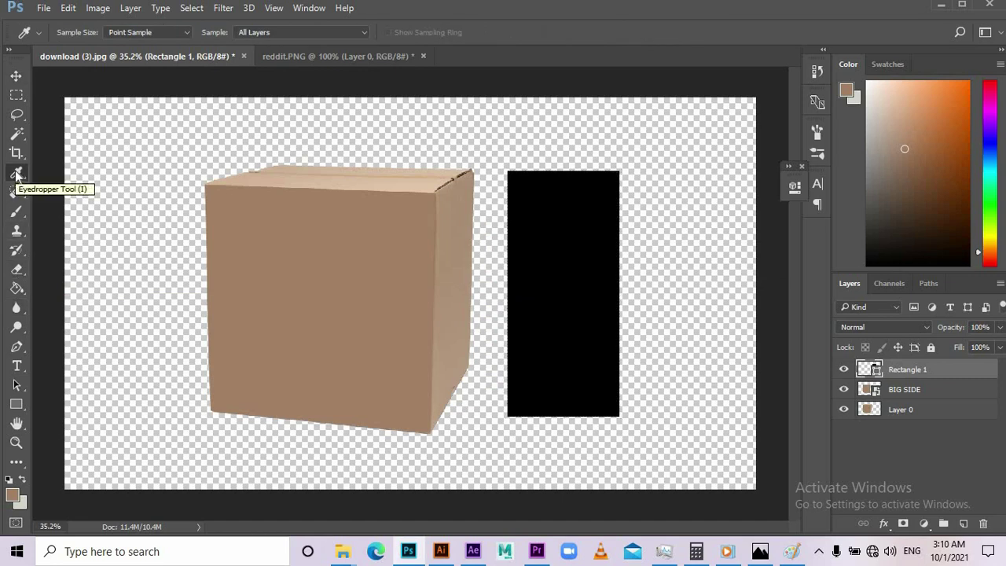
Step: Sample the box's tan colour and set it as the tall rectangle's fill
click(451, 249)
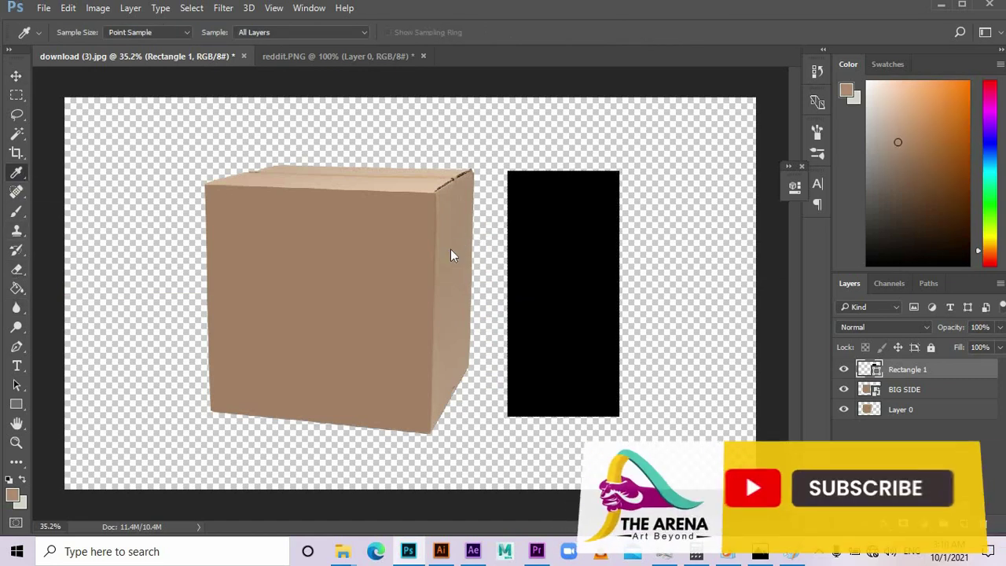
click(15, 76)
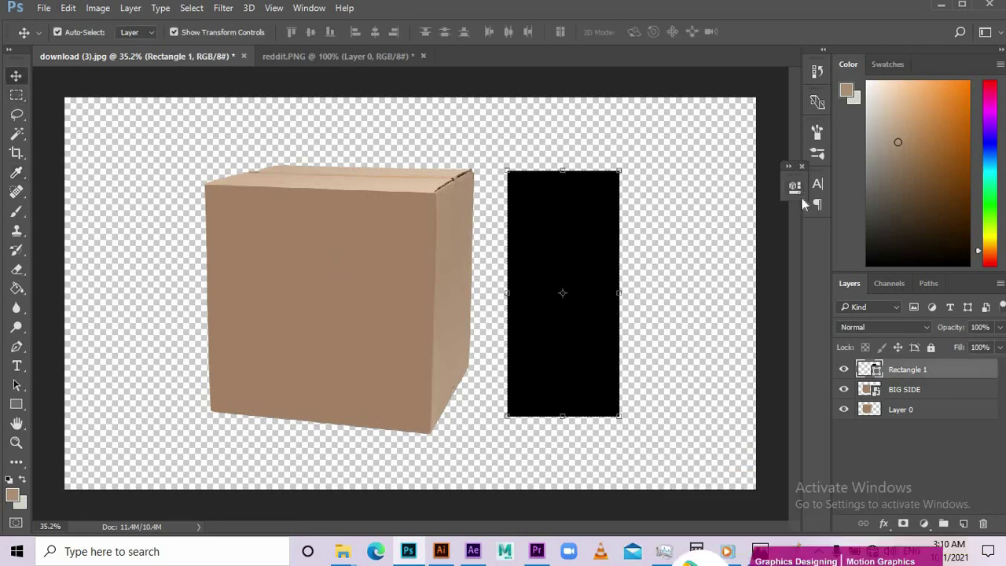
click(794, 187)
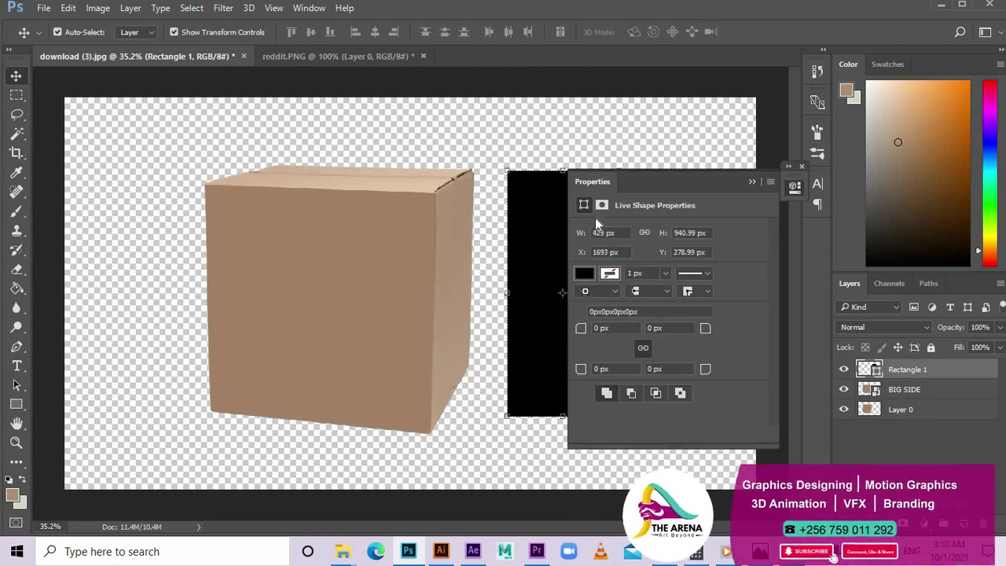
click(585, 281)
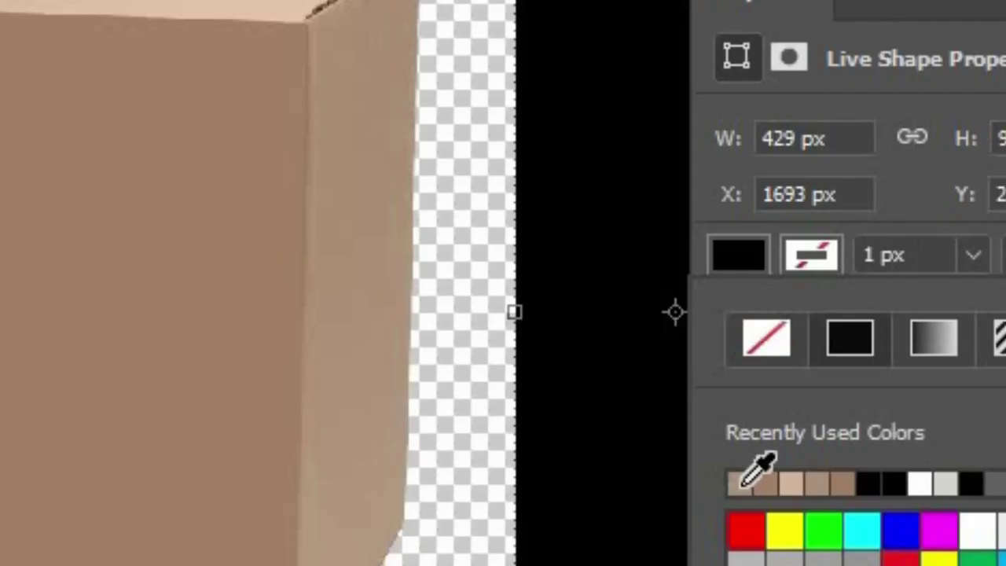
click(743, 481)
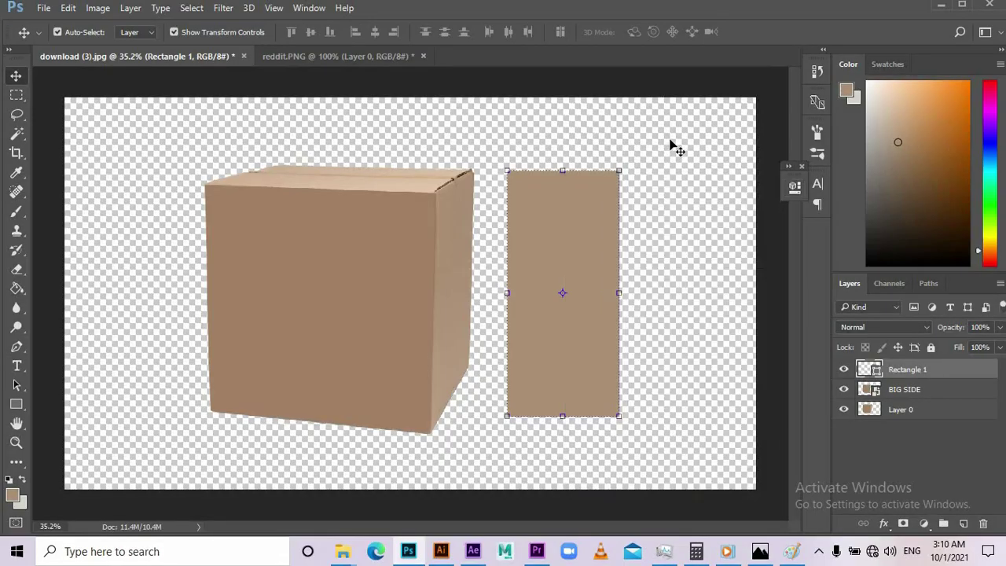
Step: Convert the tall Rectangle 1 layer into a smart object
click(542, 307)
click(911, 369)
right_click(934, 368)
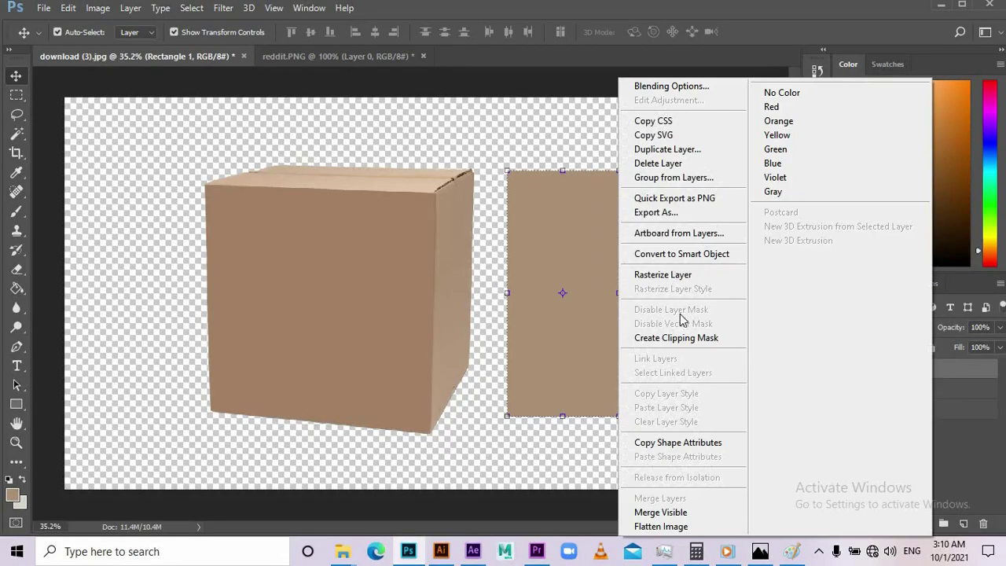
click(687, 256)
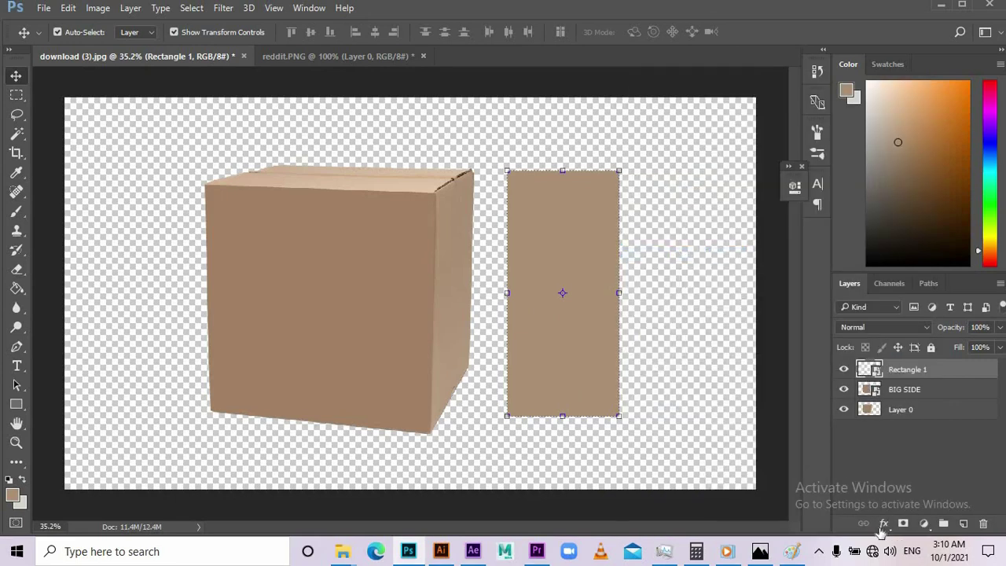
click(883, 523)
Step: Add a Stroke effect to Rectangle 1 and move it against the box's right side
click(867, 384)
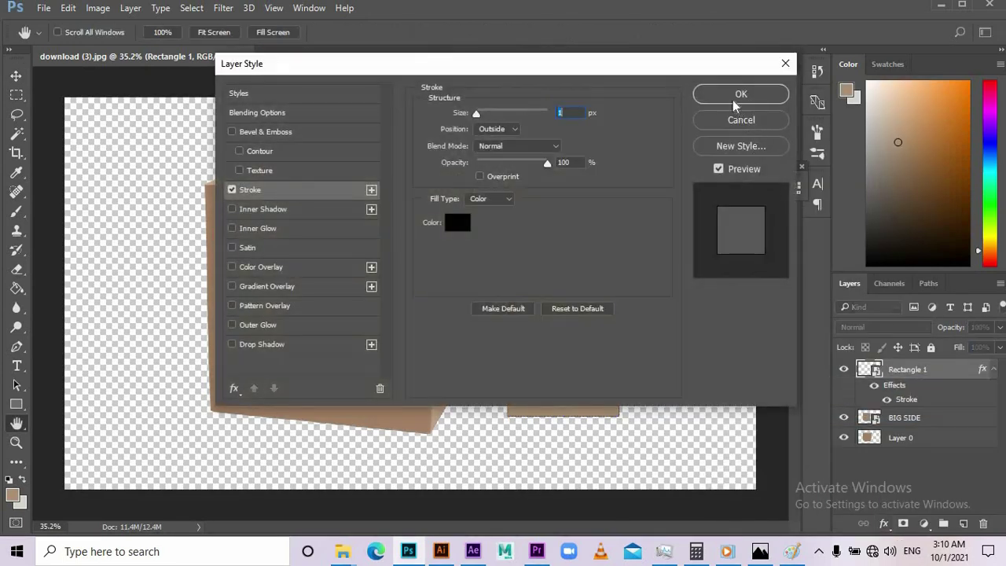
key(Return)
scroll(631, 223, up, 3)
drag(414, 203, 253, 185)
key(ctrl+t)
scroll(404, 184, up, 1)
scroll(404, 184, up, 1)
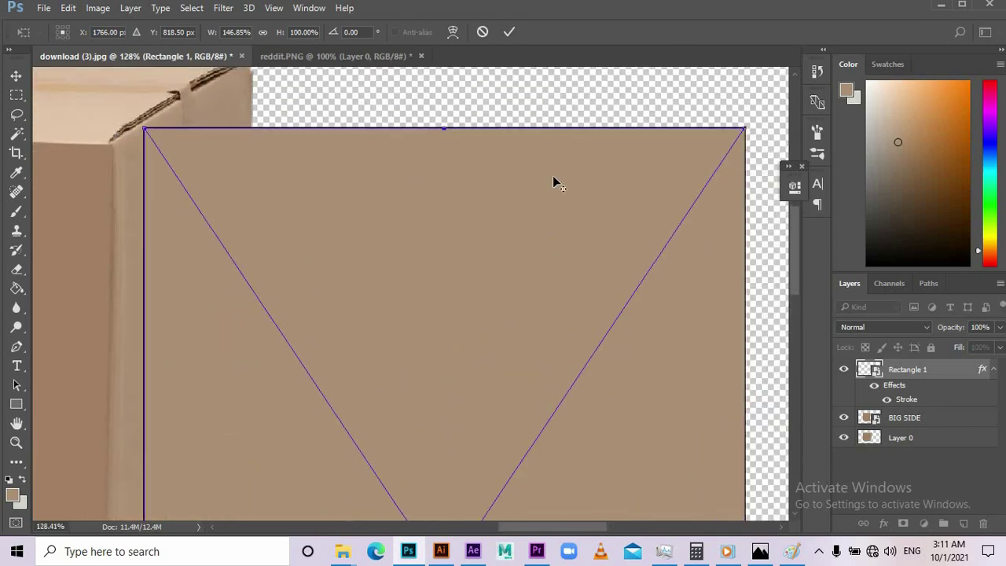
scroll(553, 177, down, 1)
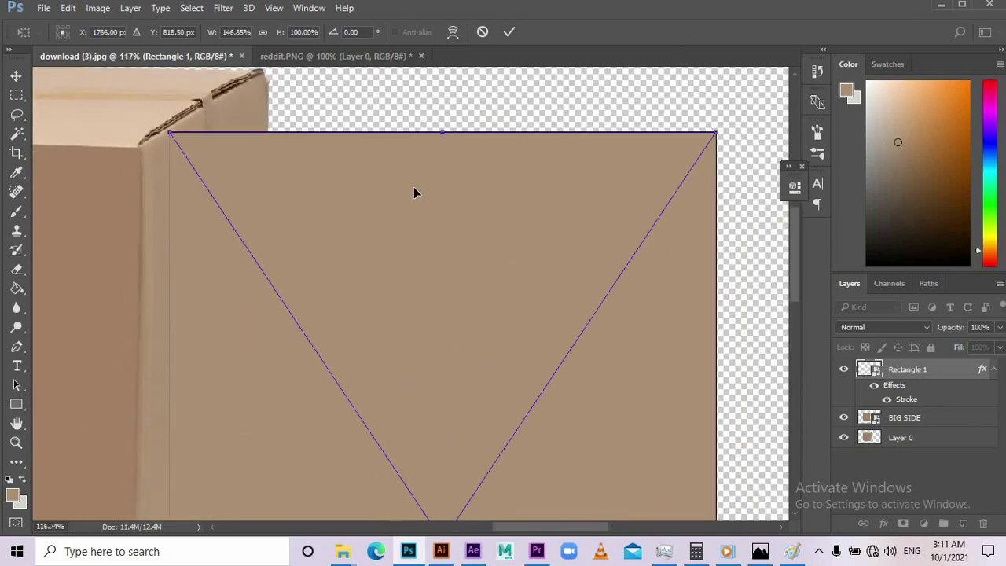
Step: Distort Rectangle 1's four corners to fit the box's slanted right side face
drag(410, 194, 405, 195)
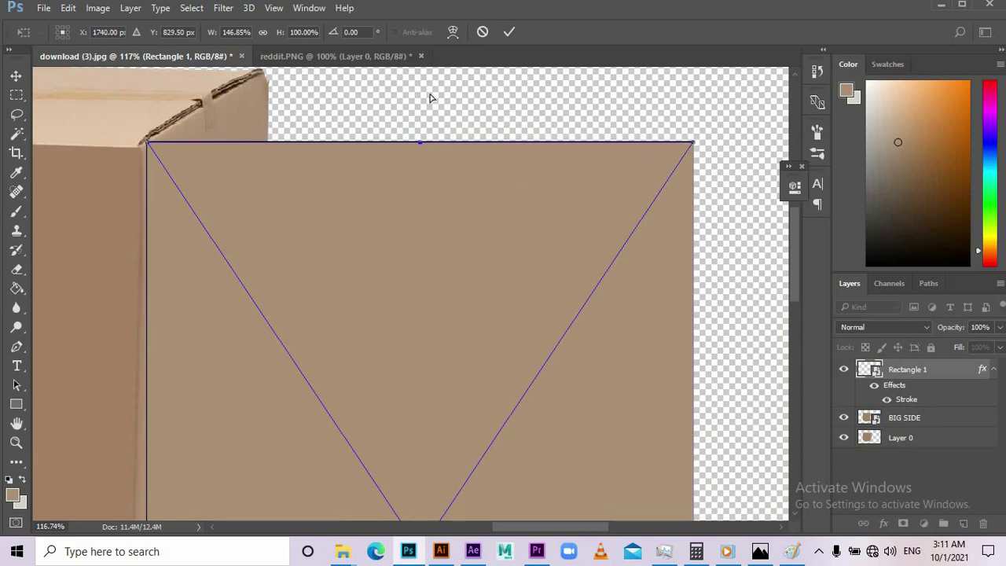
drag(693, 143, 263, 77)
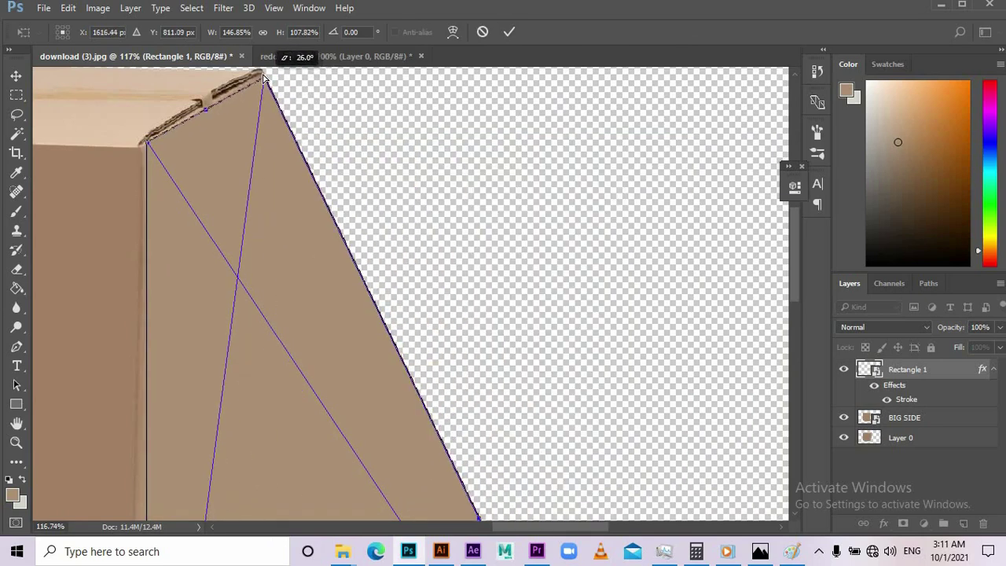
drag(148, 142, 145, 150)
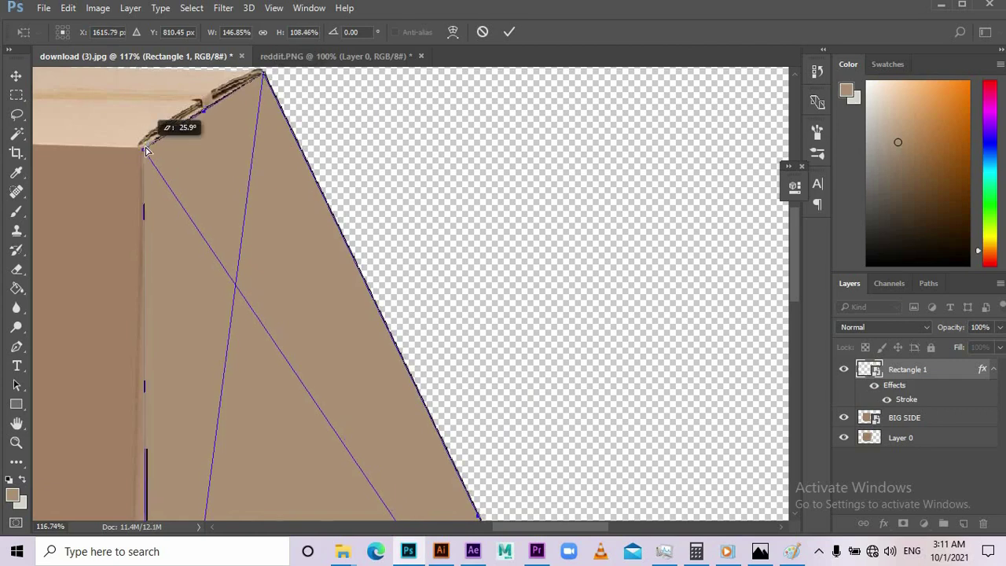
scroll(498, 112, down, 5)
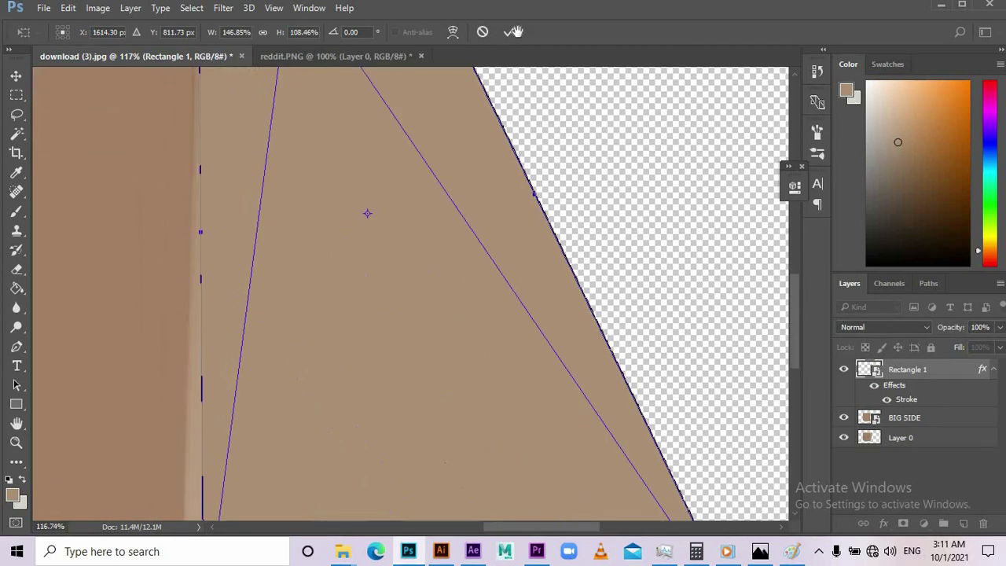
scroll(474, 168, down, 2)
scroll(474, 167, down, 1)
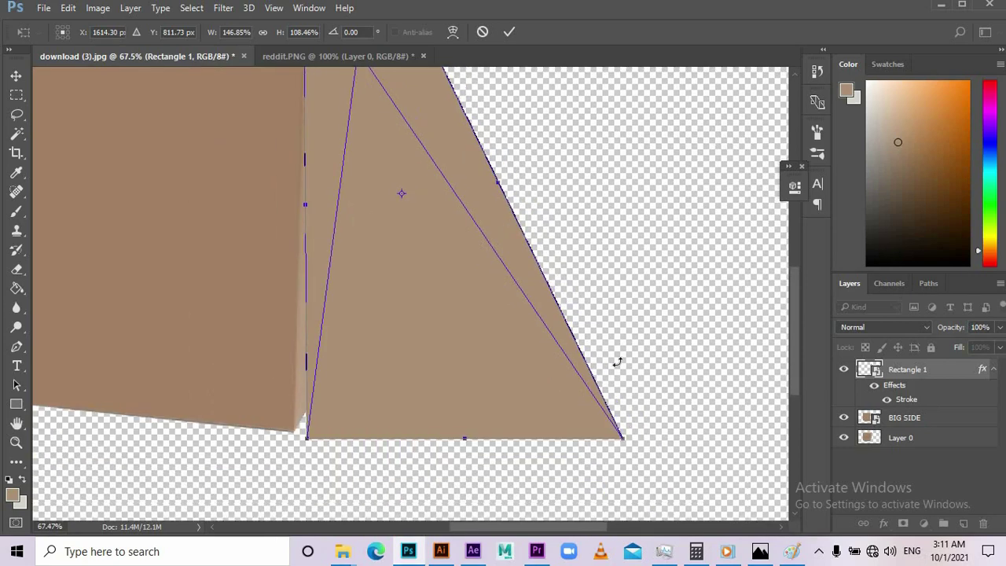
drag(622, 438, 368, 298)
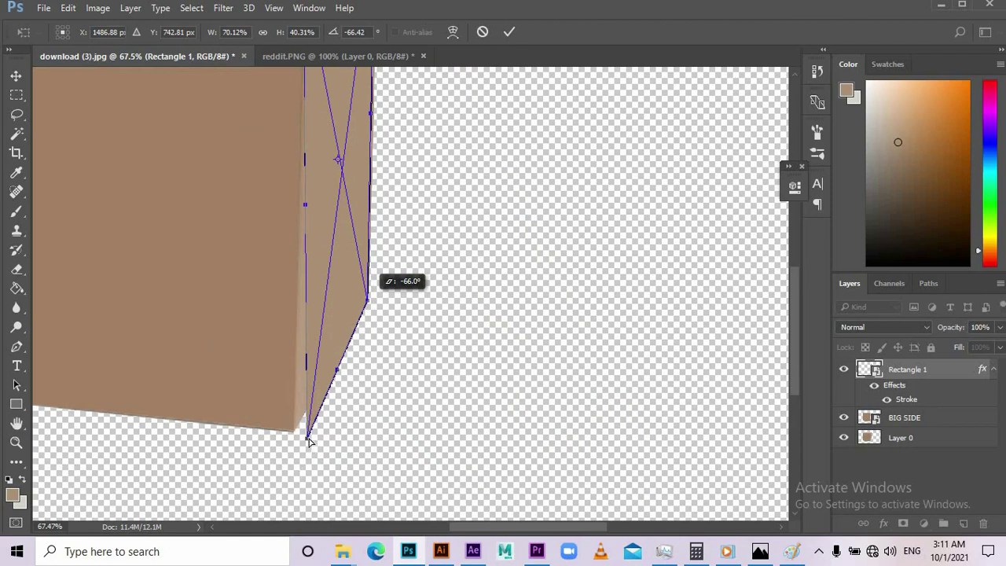
drag(304, 437, 297, 433)
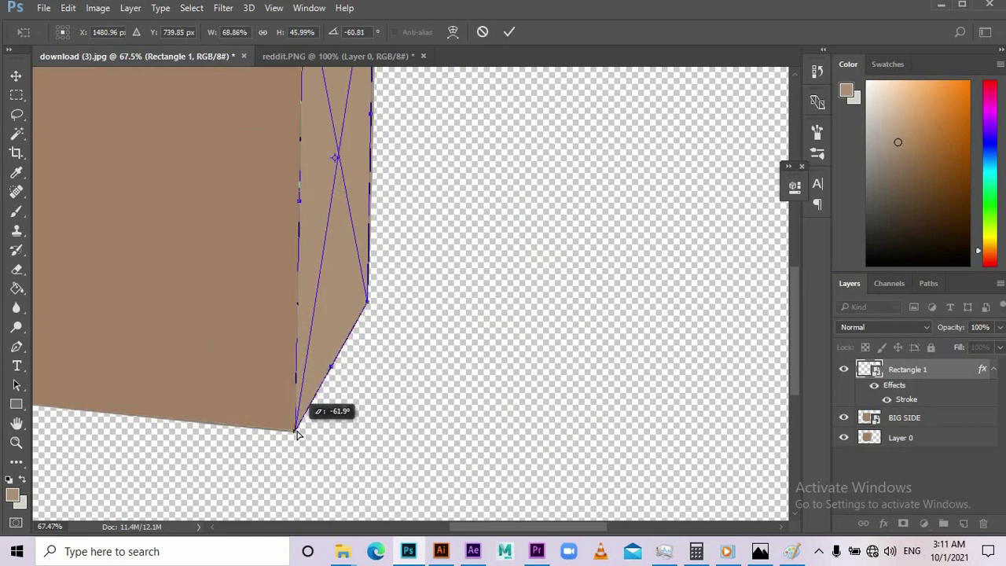
key(Return)
Step: Clear Rectangle 1's layer style so the side panel has no stroke
click(919, 374)
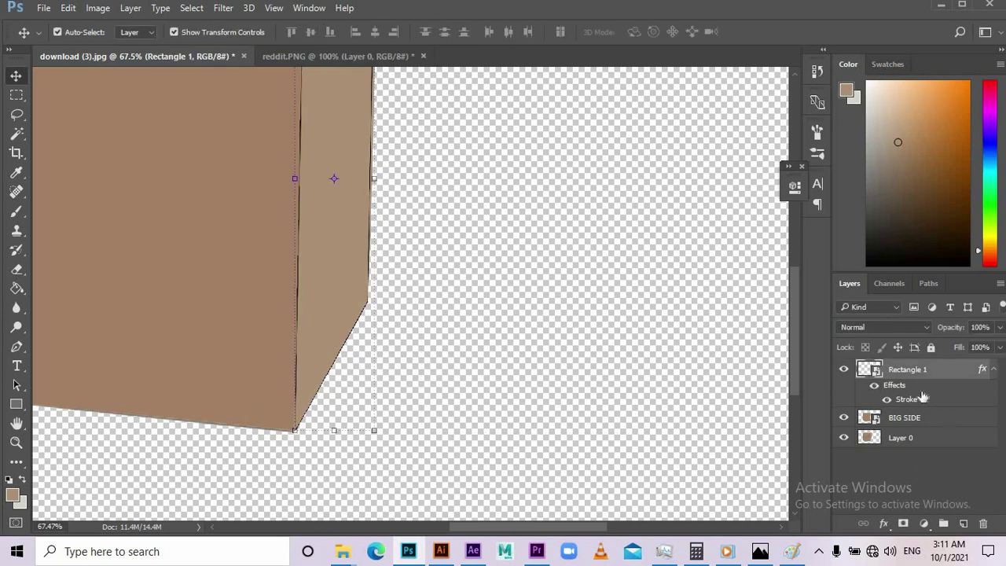
right_click(918, 373)
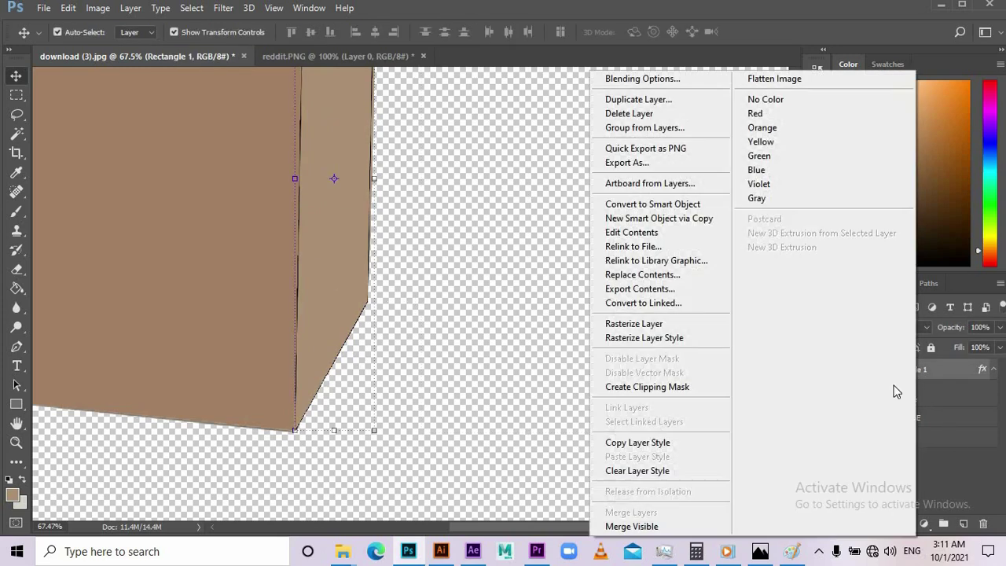
click(667, 476)
click(544, 299)
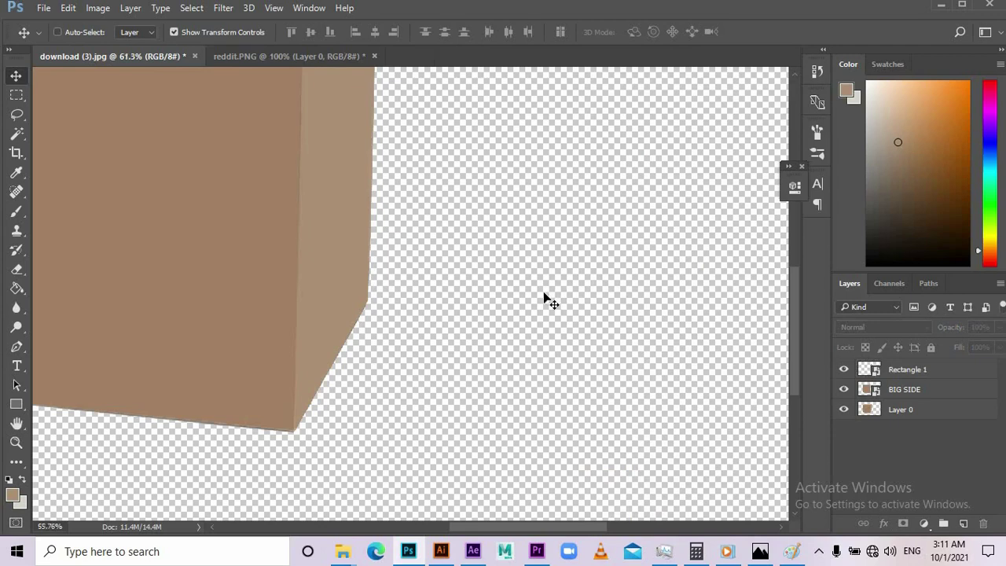
scroll(548, 298, down, 5)
Step: Draw a rectangle bar, Rectangle 2, across the top of the box
scroll(448, 216, up, 3)
scroll(388, 184, up, 2)
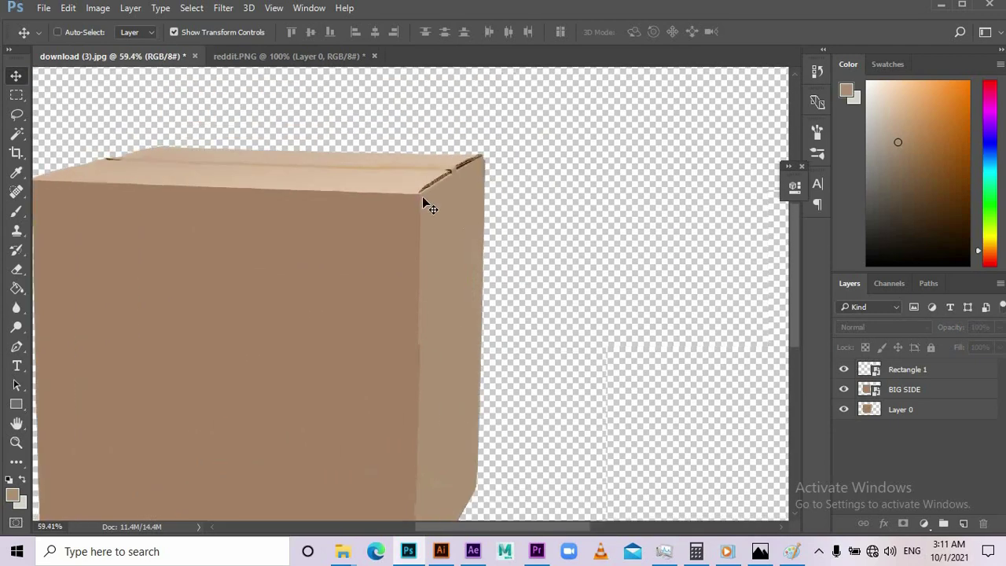
drag(239, 221, 388, 222)
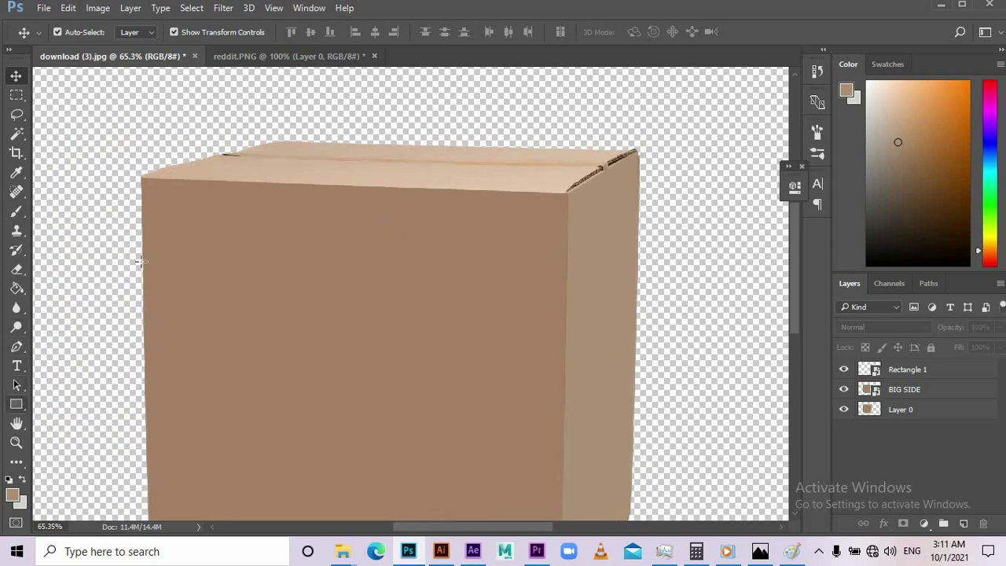
click(16, 404)
mouse_move(118, 149)
mouse_down()
mouse_move(506, 216)
mouse_move(601, 213)
mouse_up()
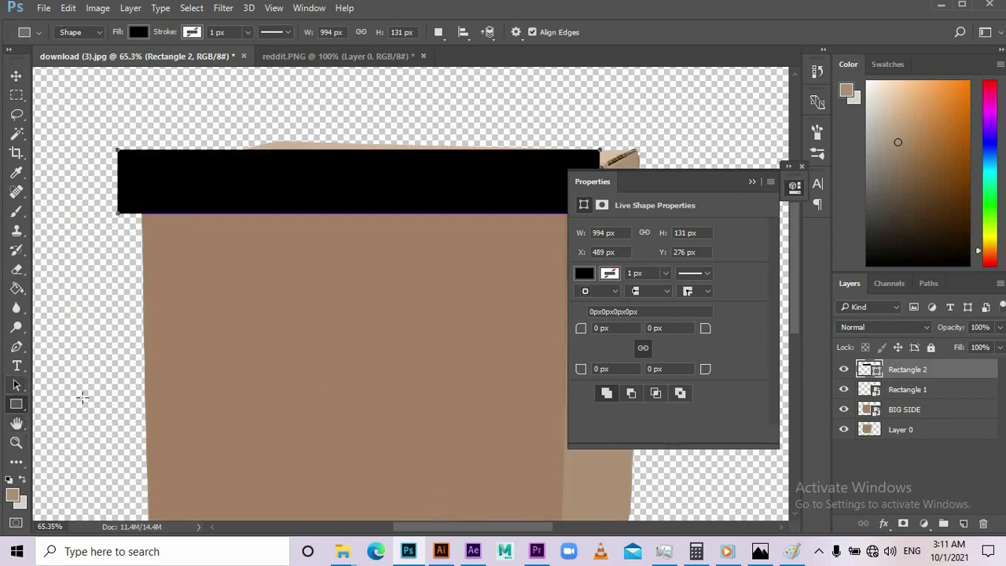
key(i)
scroll(49, 263, right, 2)
scroll(50, 263, right, 5)
scroll(32, 137, right, 5)
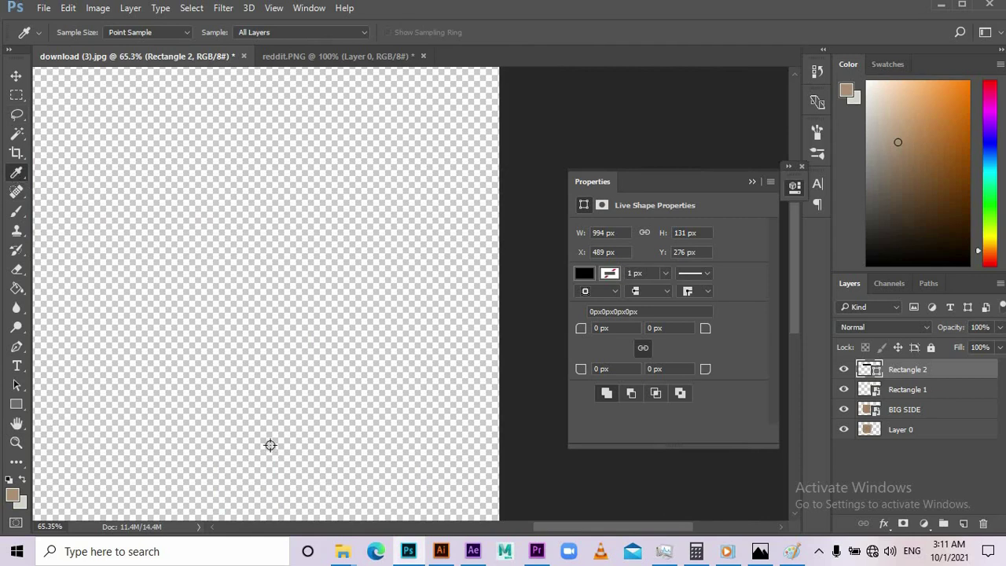
scroll(150, 339, down, 3)
drag(150, 339, 469, 336)
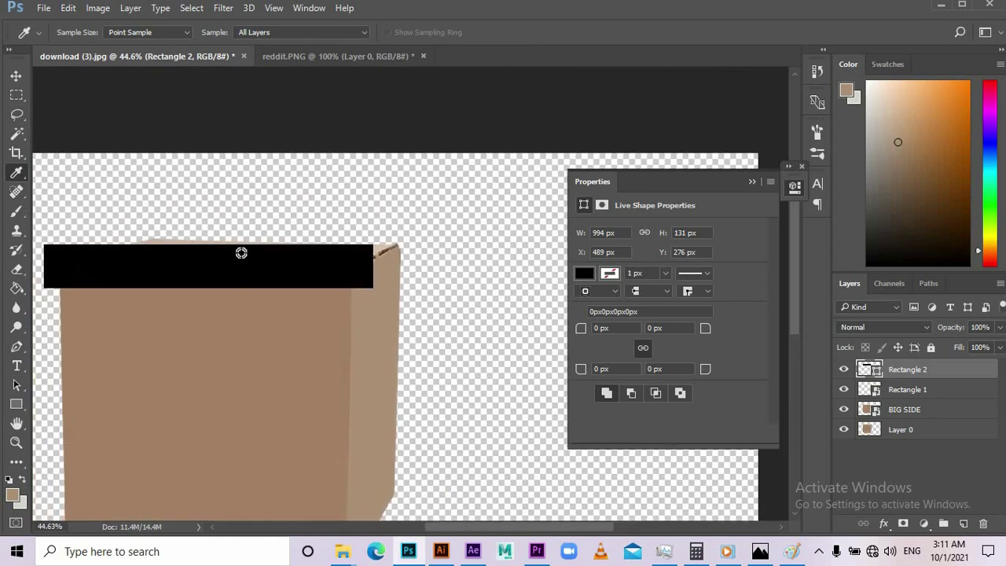
Step: Fill the bar with the light tan colour sampled from the box top
click(16, 75)
drag(169, 276, 182, 320)
key(i)
click(209, 253)
click(17, 75)
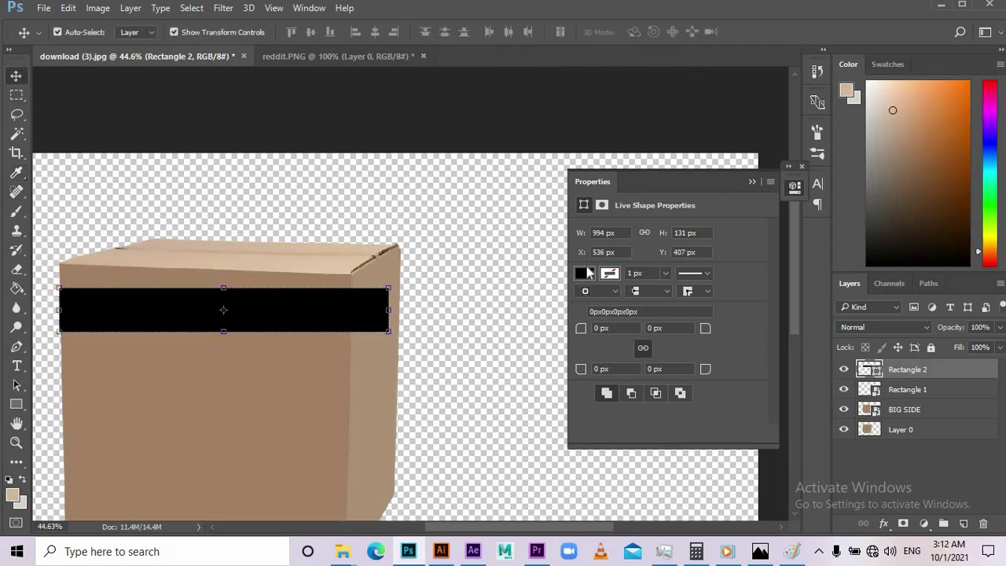
click(585, 275)
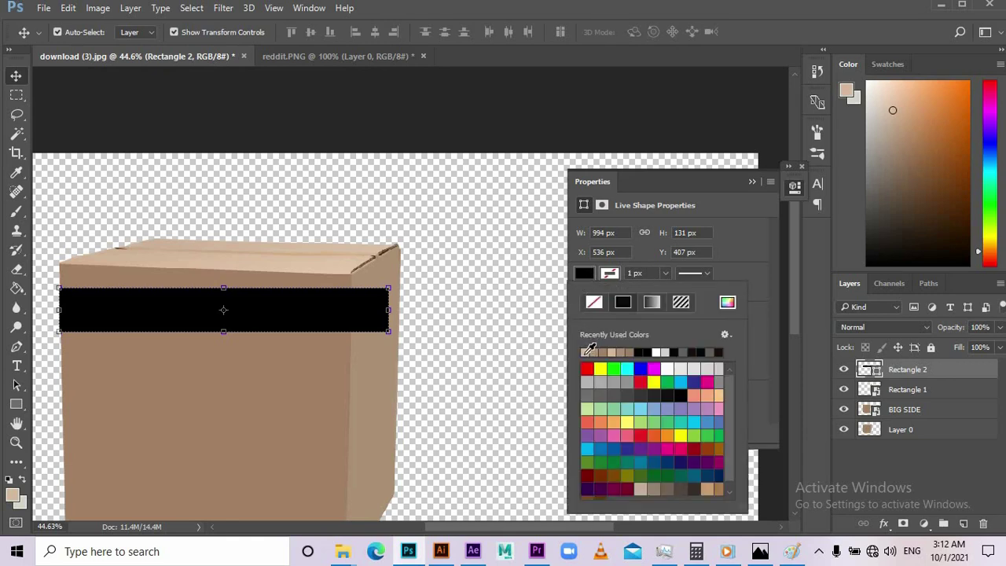
click(585, 353)
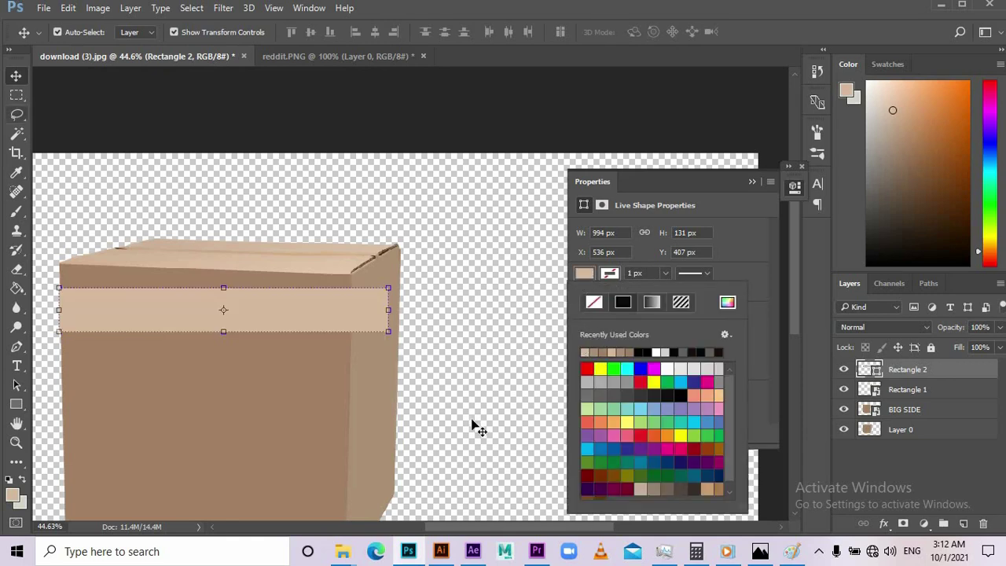
scroll(306, 301, up, 2)
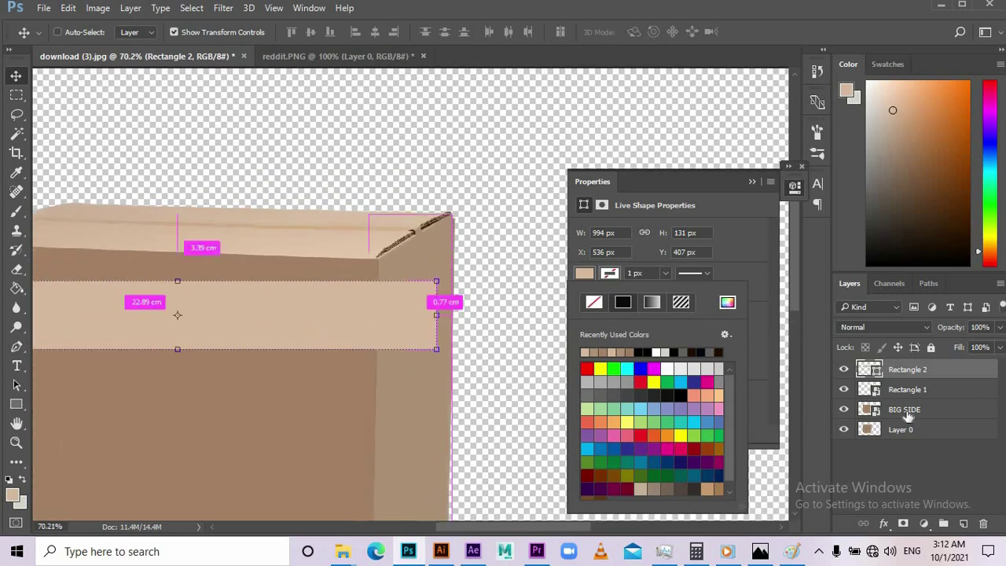
click(919, 369)
Step: Convert Rectangle 2 to a smart object and move it up onto the box top
right_click(920, 368)
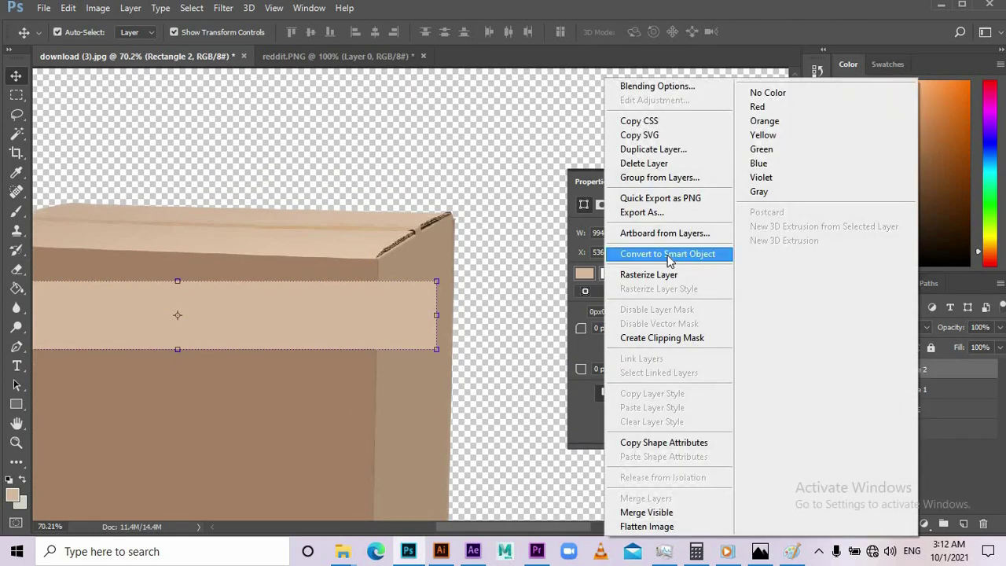
click(636, 254)
drag(344, 326, 287, 232)
scroll(334, 222, up, 5)
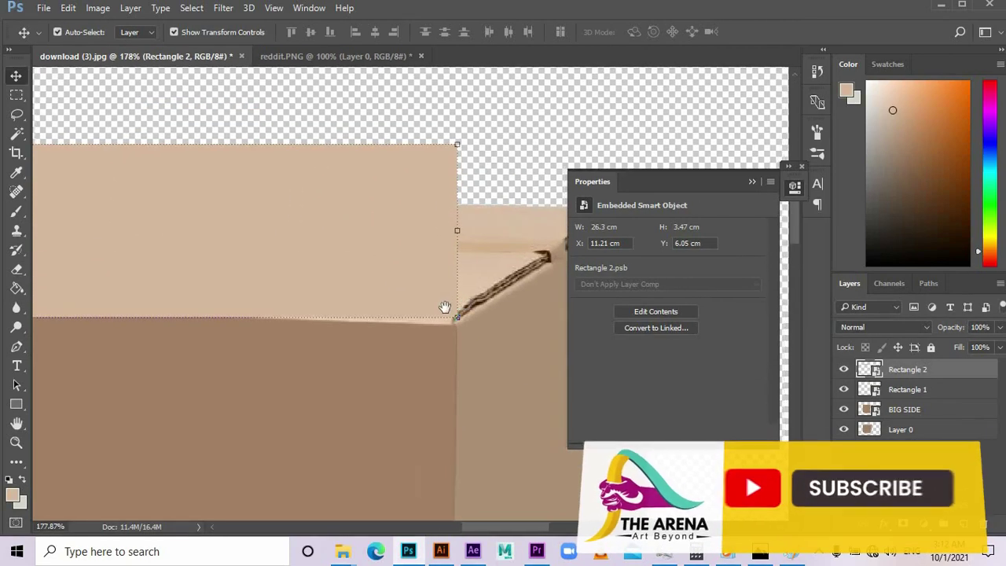
Step: Distort Rectangle 2's corners with Ctrl+T into a slanted strip along the top face
key(ctrl+t)
drag(442, 321, 429, 327)
drag(443, 150, 517, 263)
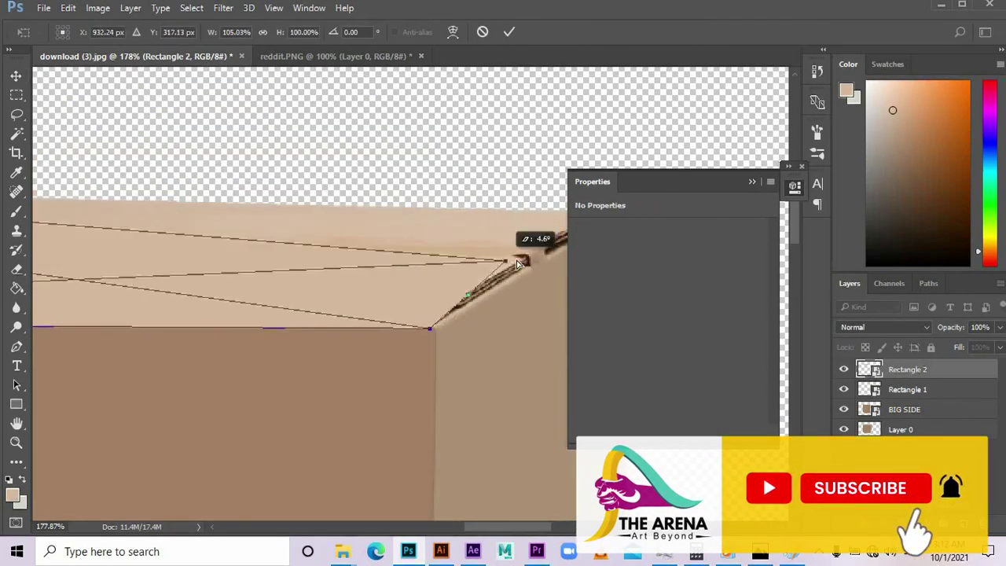
scroll(236, 324, up, 3)
scroll(153, 166, left, 5)
mouse_move(96, 215)
mouse_down()
mouse_move(321, 411)
mouse_move(462, 289)
mouse_up()
drag(94, 385, 243, 346)
scroll(548, 283, right, 3)
scroll(548, 283, down, 1)
drag(548, 282, 490, 312)
key(Return)
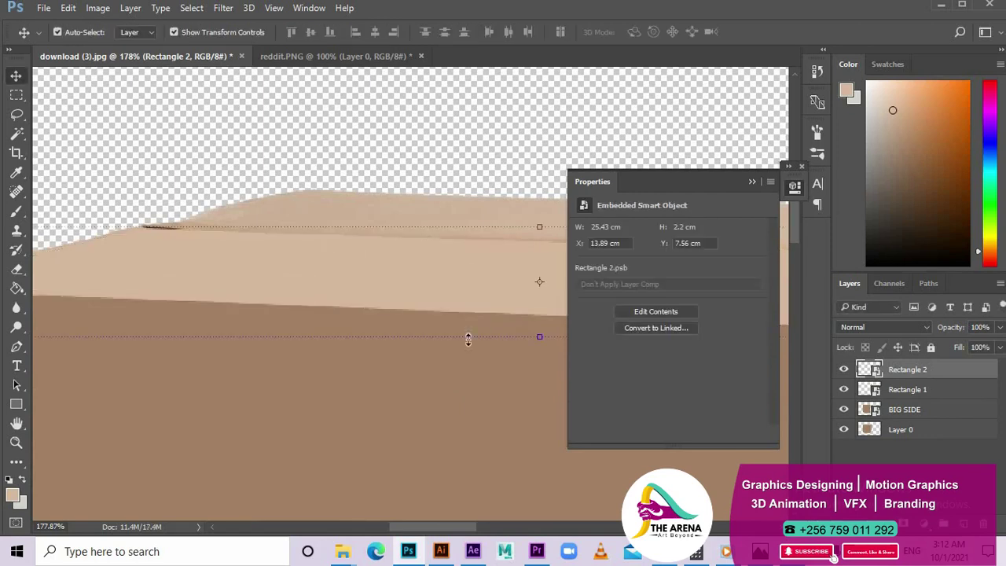
scroll(440, 343, down, 3)
scroll(299, 263, down, 2)
Step: Draw a new rectangle, Rectangle 3, above the box and fill it beige
click(419, 168)
key(u)
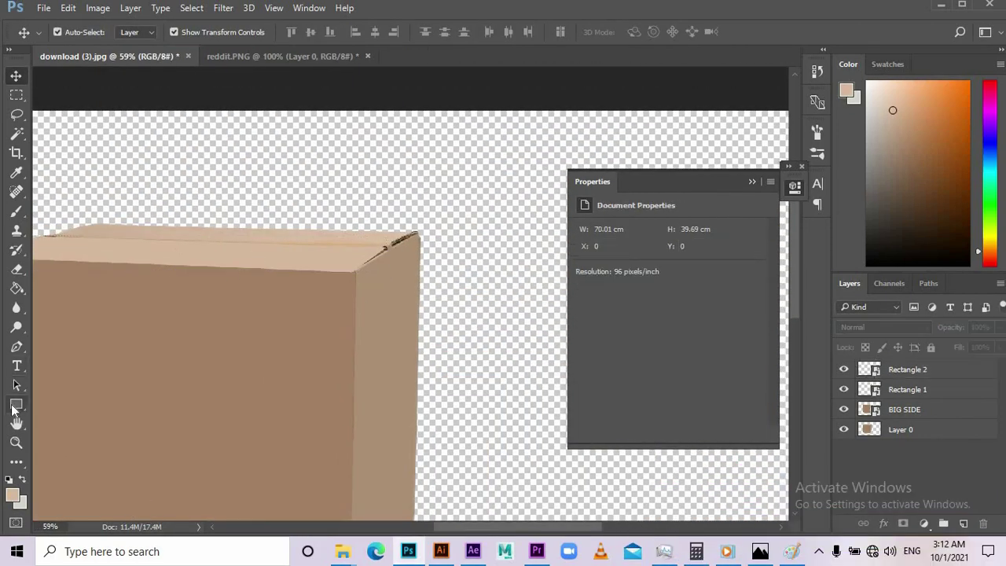
drag(90, 156, 464, 223)
key(v)
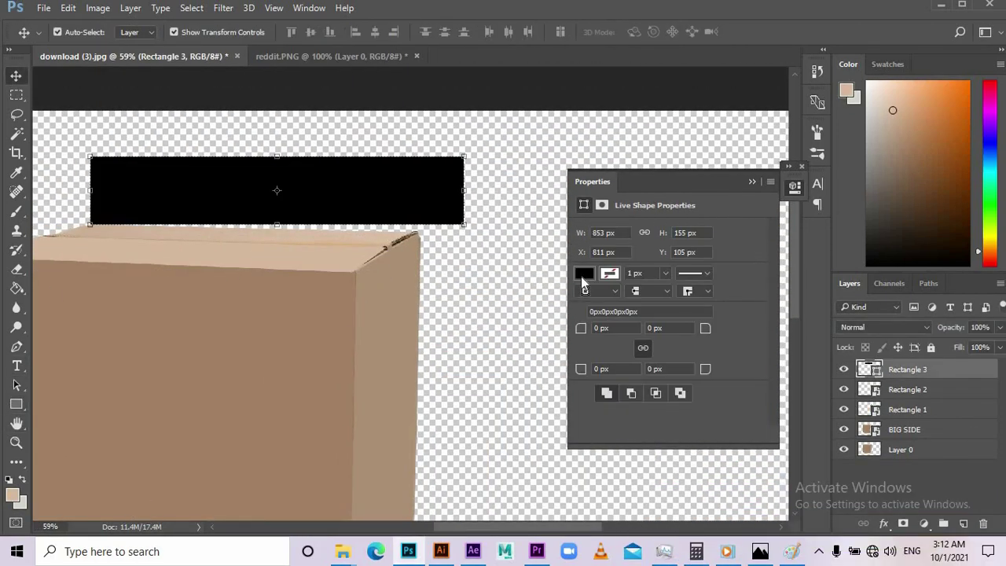
click(584, 274)
click(585, 351)
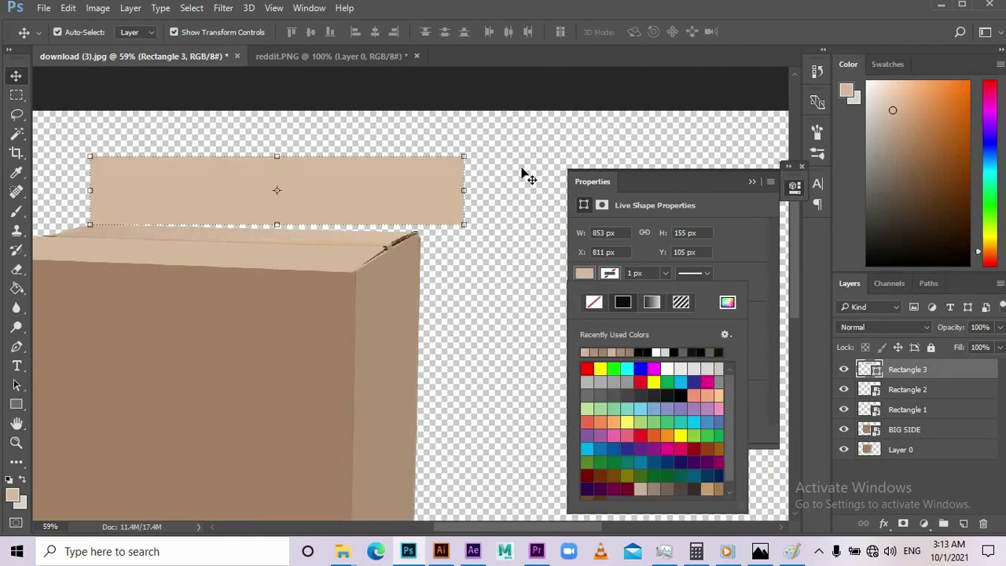
key(Escape)
Step: Convert Rectangle 3 to a smart object and skew it onto the box's top flap
alt+scroll(416, 209, up, 4)
alt+scroll(427, 218, up, 4)
right_click(916, 378)
click(643, 255)
alt+scroll(448, 201, down, 3)
key(ctrl+t)
drag(404, 112, 420, 244)
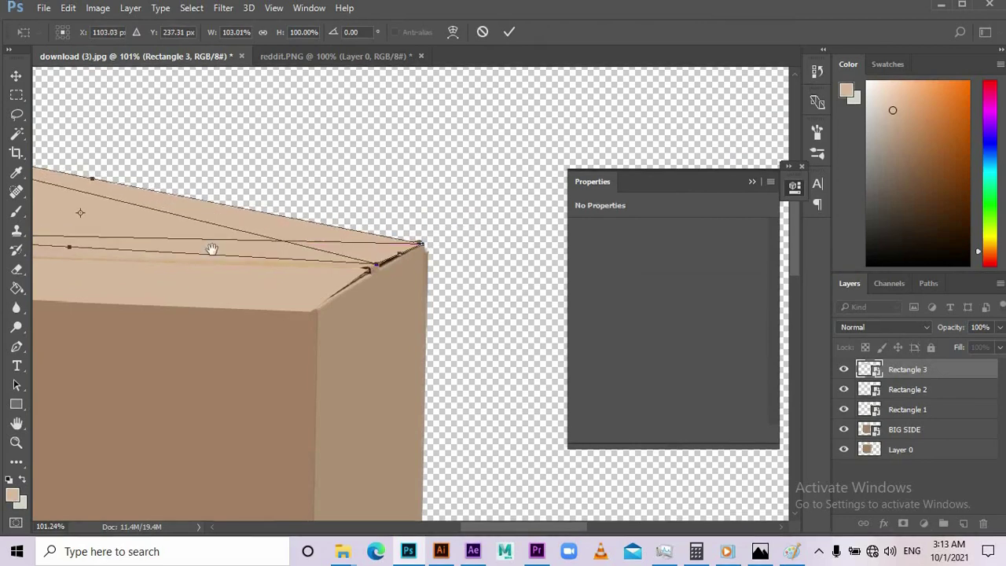
drag(209, 245, 631, 285)
mouse_move(225, 275)
mouse_down()
mouse_move(308, 276)
mouse_move(218, 283)
mouse_up()
drag(509, 293, 509, 295)
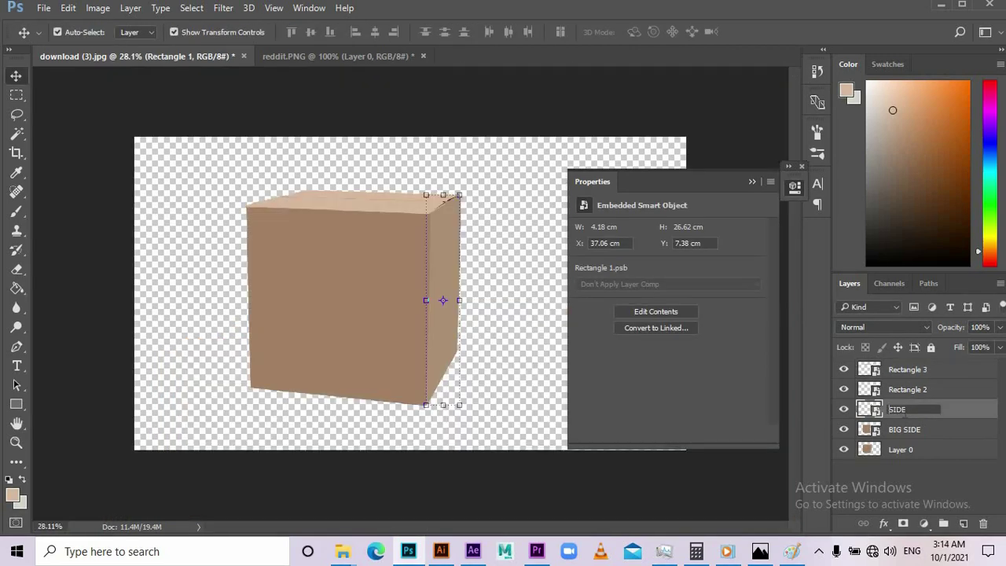
Step: Name the side panel RIGHT SIDE and the Rectangle 2 and 3 panels FIRST TOP and SECOND TOP
right_click(904, 411)
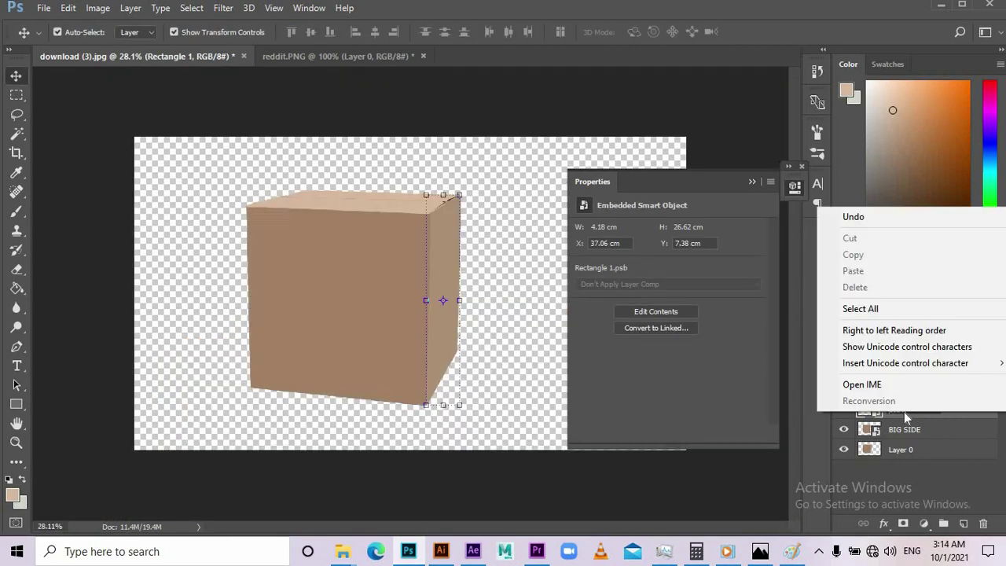
key(Escape)
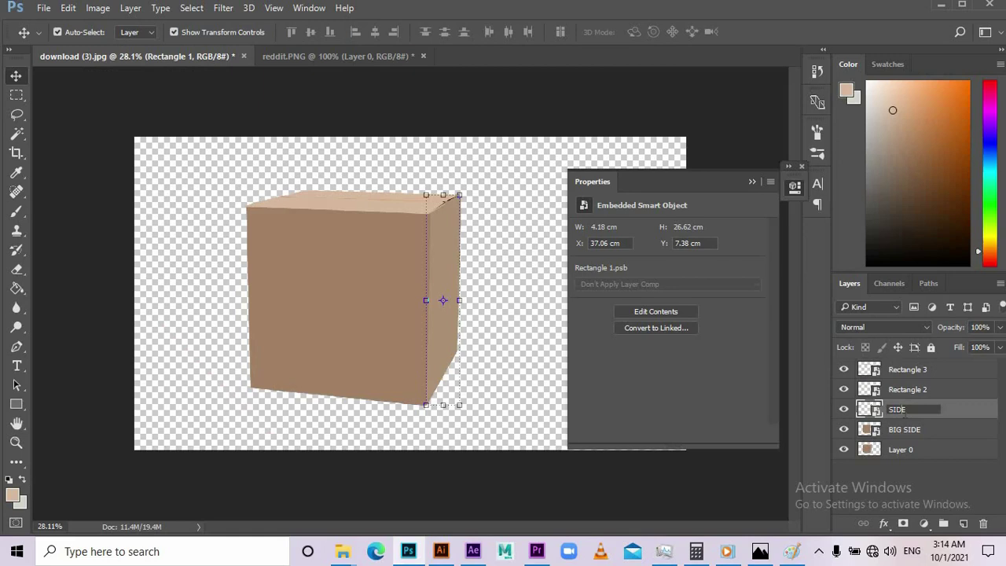
text(RIGHT)
key(Return)
double_click(896, 392)
text(TOP)
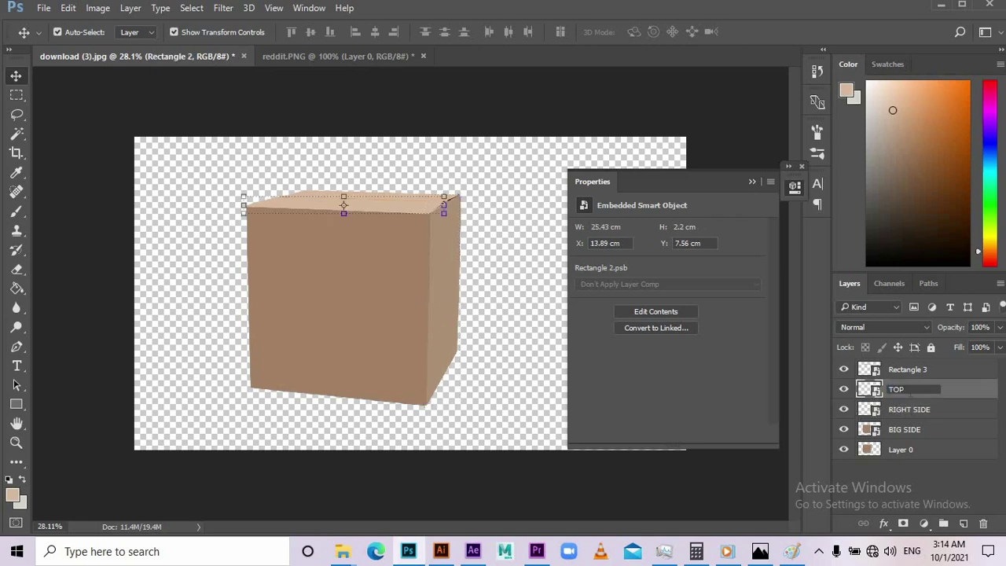
text(FIRST)
key(shift+Tab)
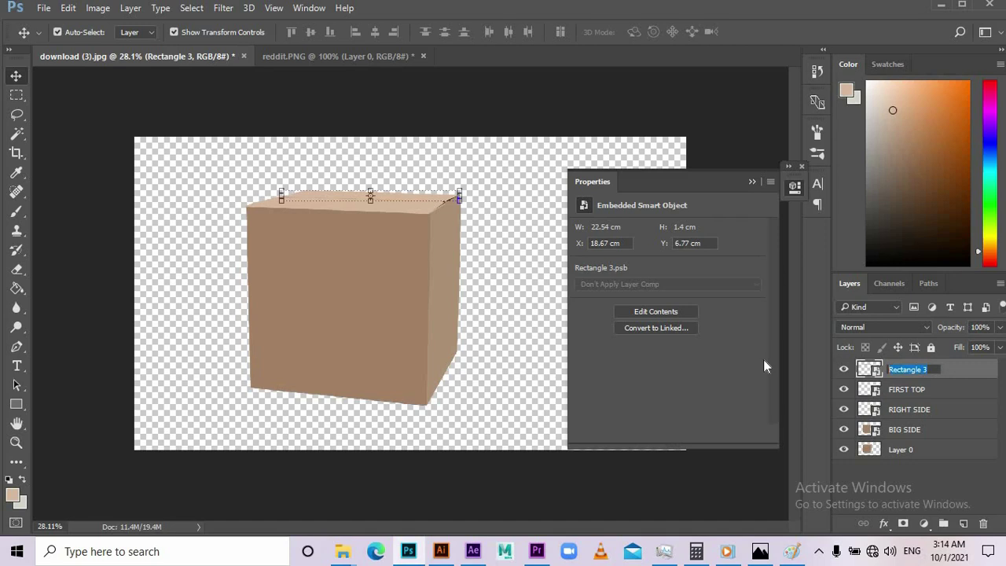
text(SEC)
text(ON TOPD)
key(Return)
click(755, 183)
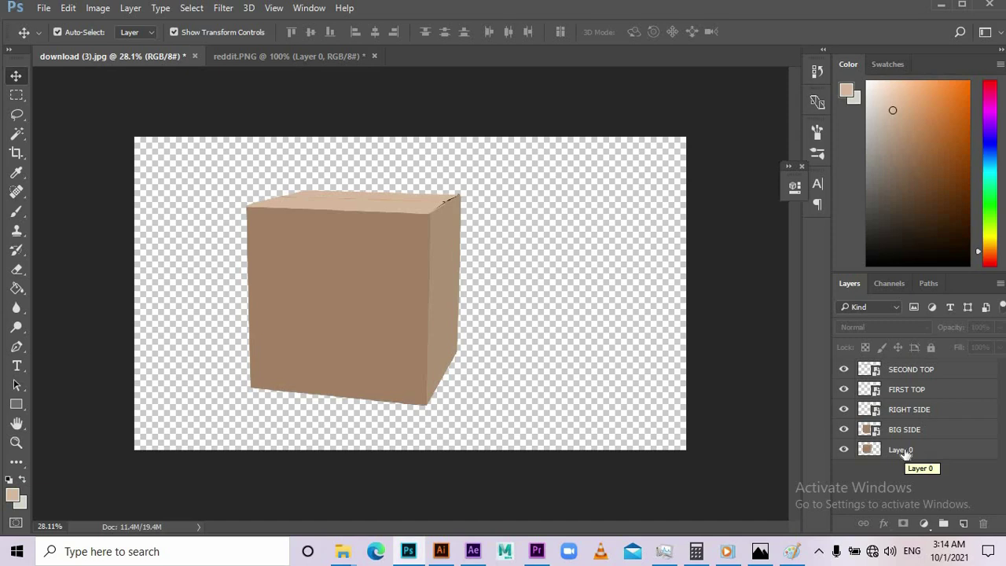
Step: Duplicate Layer 0 and move the copy to the top of the layer stack
click(904, 453)
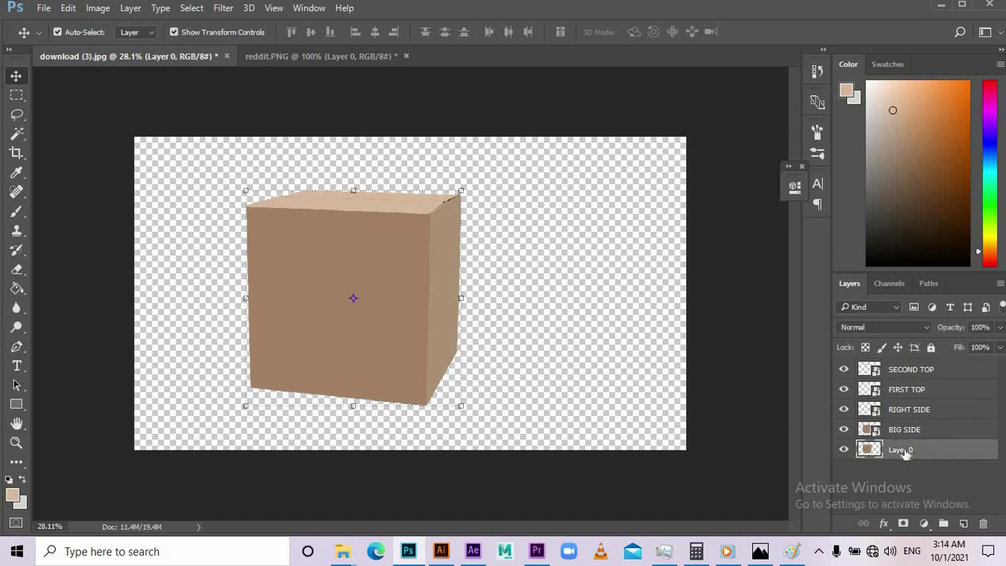
drag(904, 453, 961, 524)
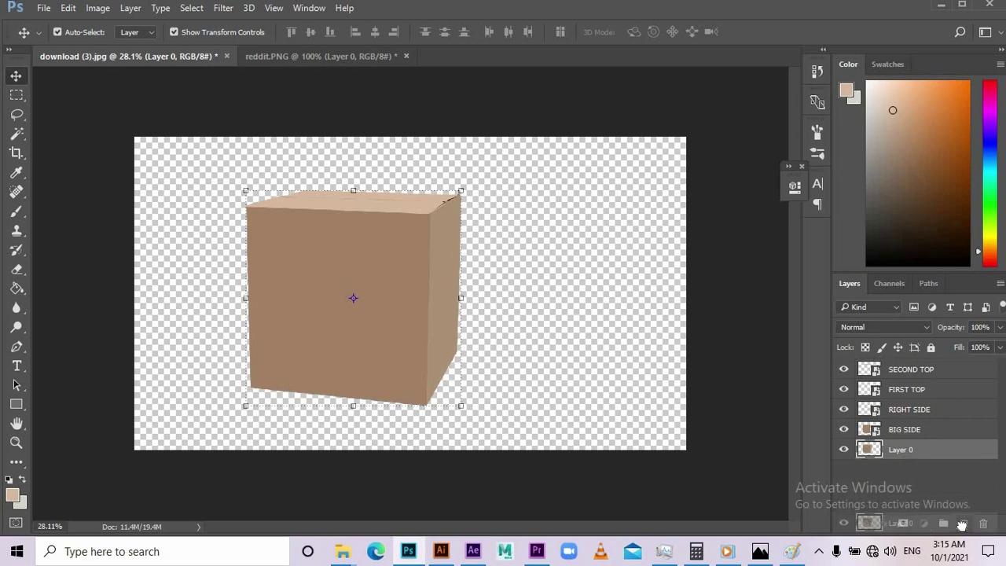
drag(961, 524, 962, 524)
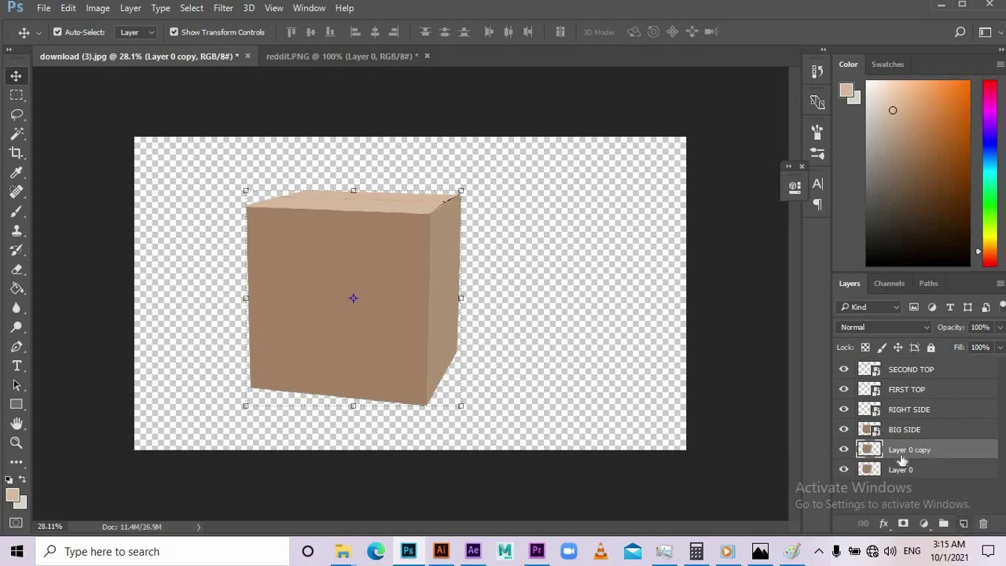
drag(901, 456, 900, 365)
Step: Set Layer 0 copy to Overlay blend mode and lock it completely
click(928, 324)
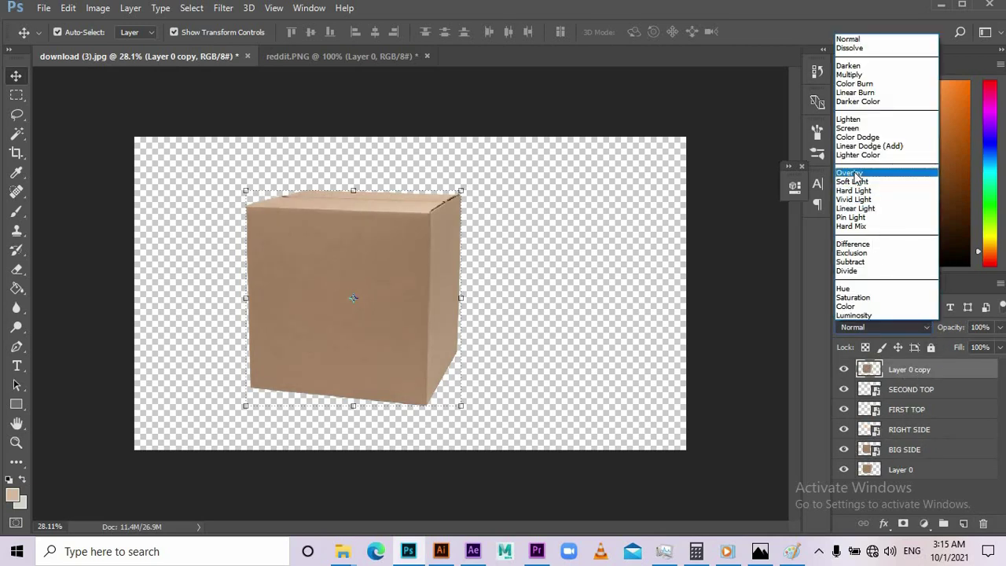
click(850, 173)
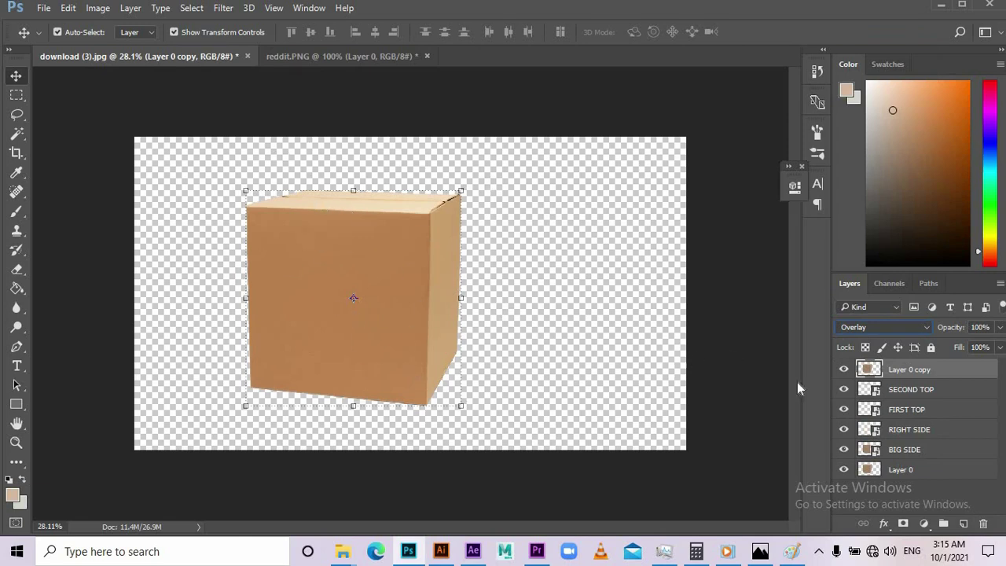
click(763, 339)
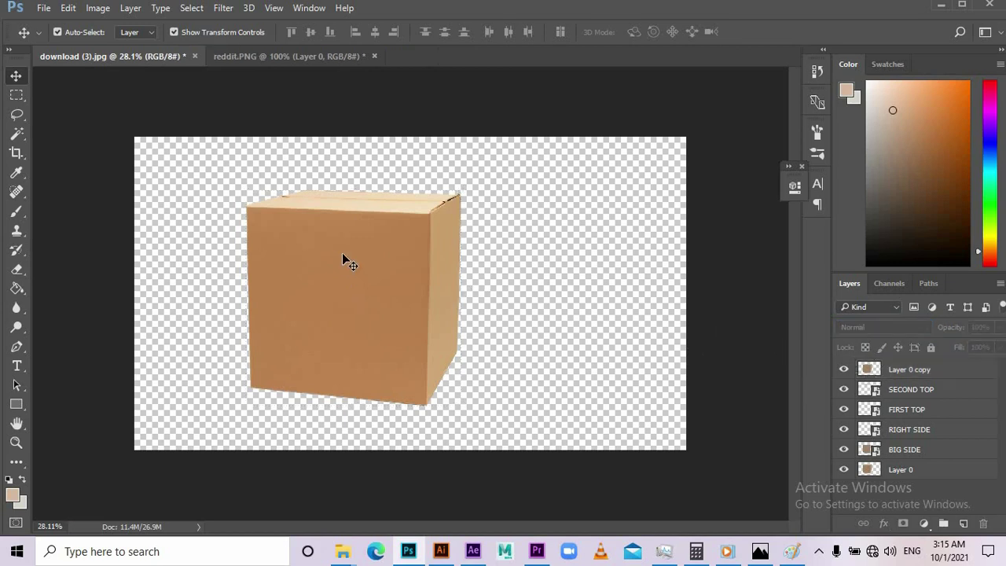
click(924, 360)
click(932, 346)
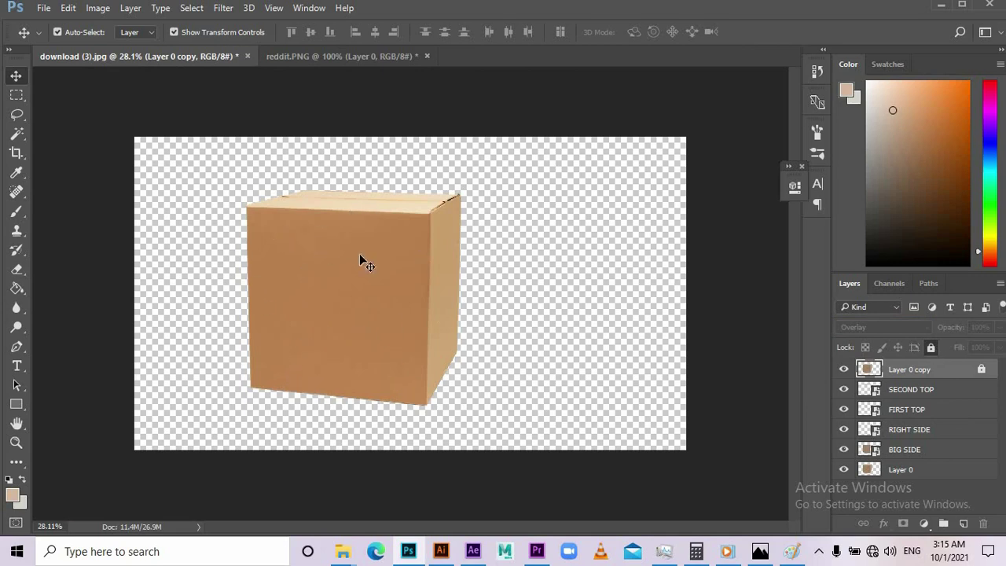
Step: Open the BIG SIDE smart object's contents for editing
click(290, 54)
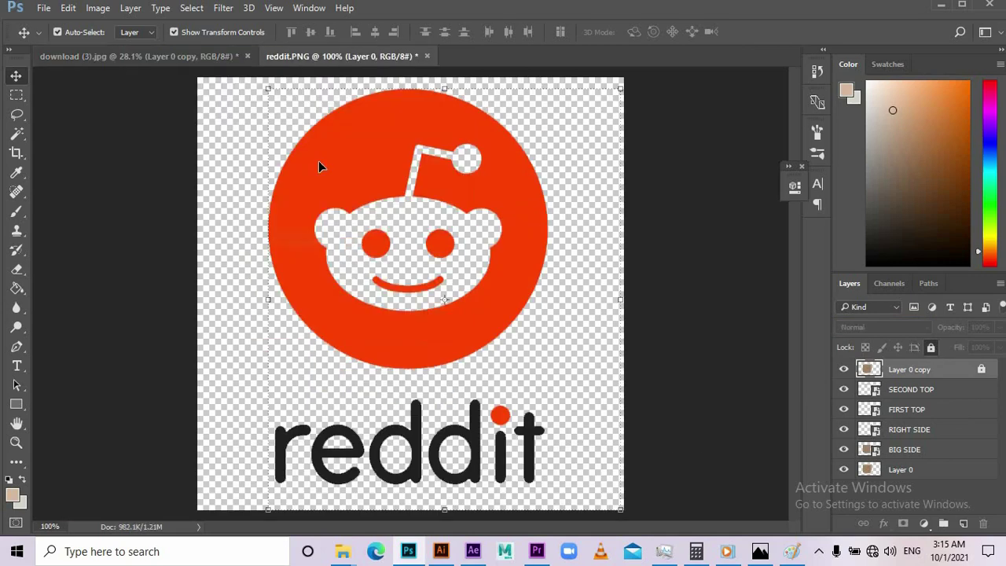
click(137, 56)
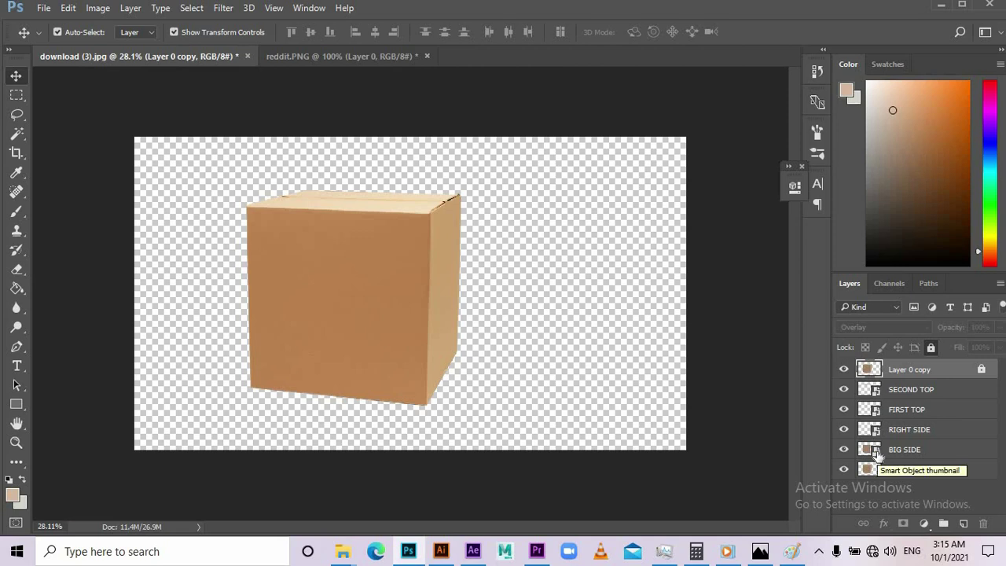
click(876, 454)
double_click(877, 454)
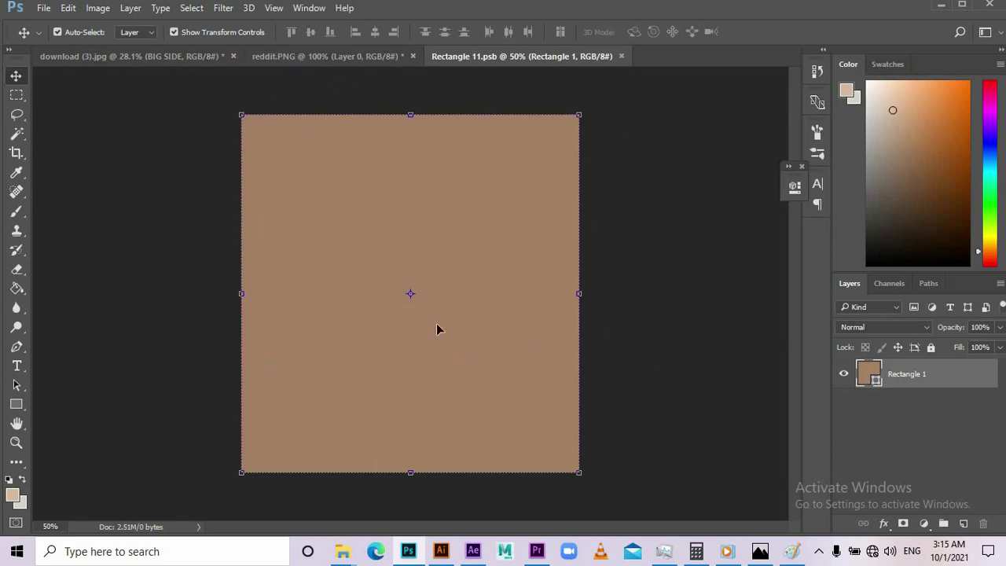
Step: Drop the reddit logo image into BIG SIDE, centre it and save
click(289, 56)
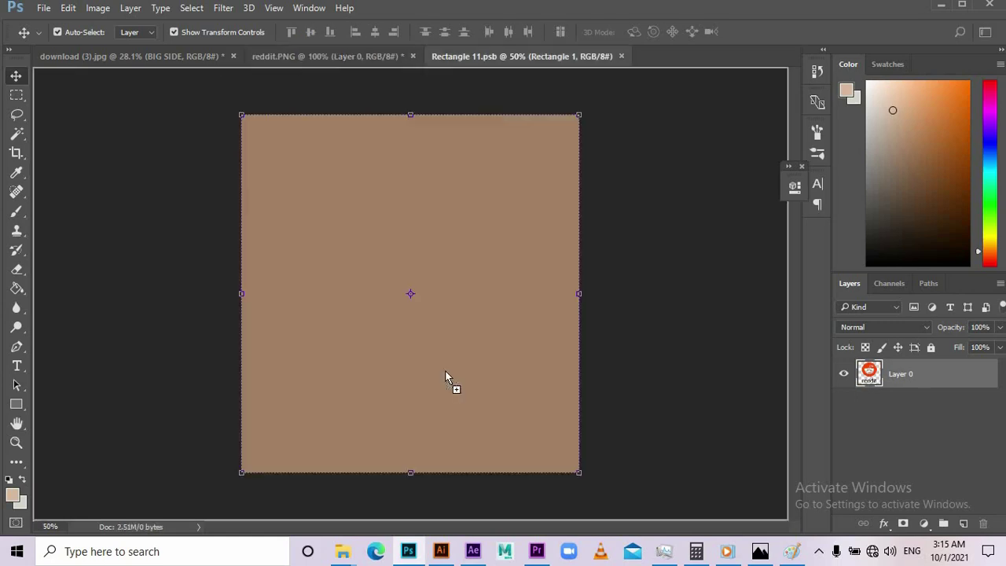
drag(513, 53, 445, 375)
drag(419, 343, 375, 310)
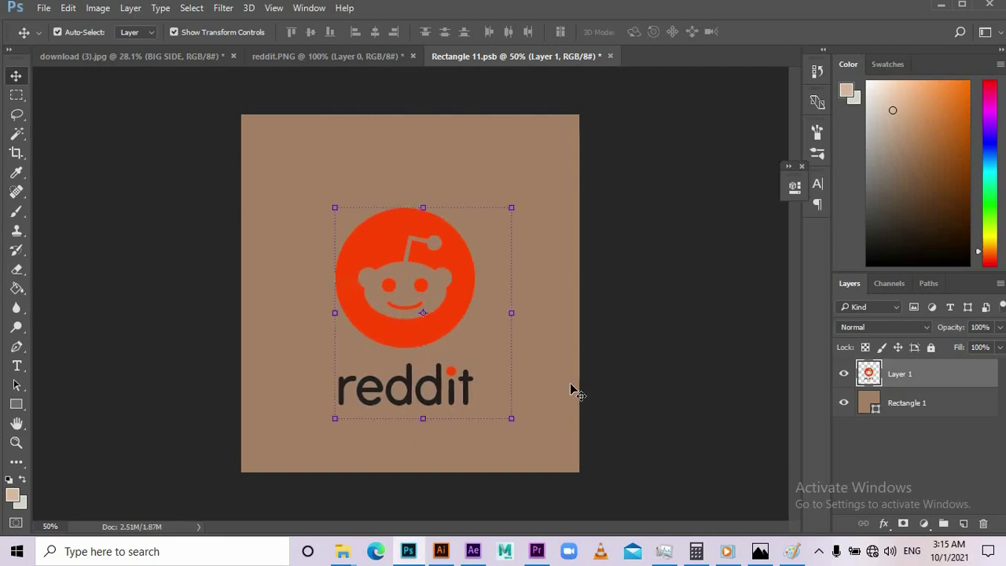
key(ctrl+s)
key(ctrl+Tab)
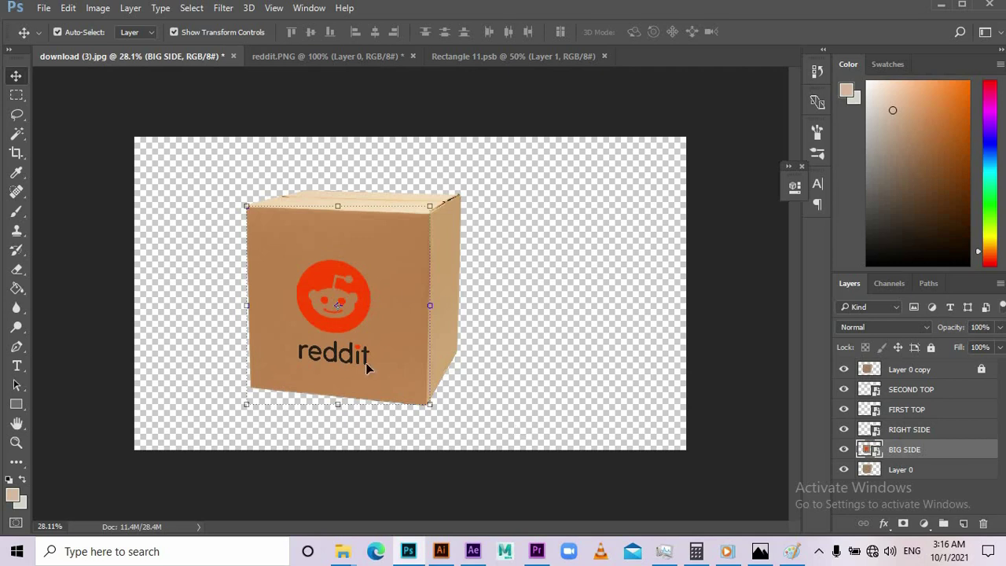
Step: Place a scaled-down, centred reddit logo in the RIGHT SIDE label (Rectangle 12) and save it
click(908, 430)
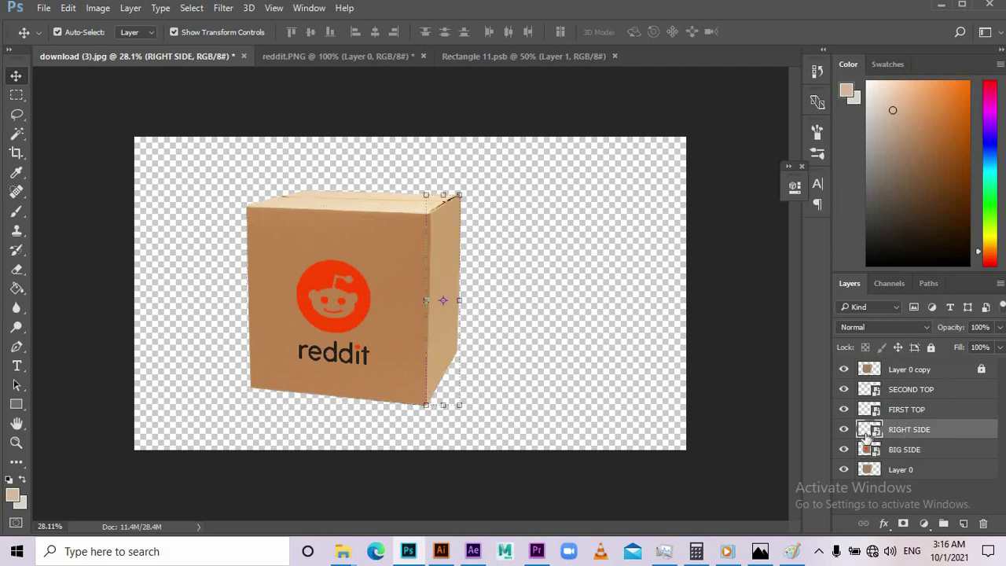
double_click(873, 430)
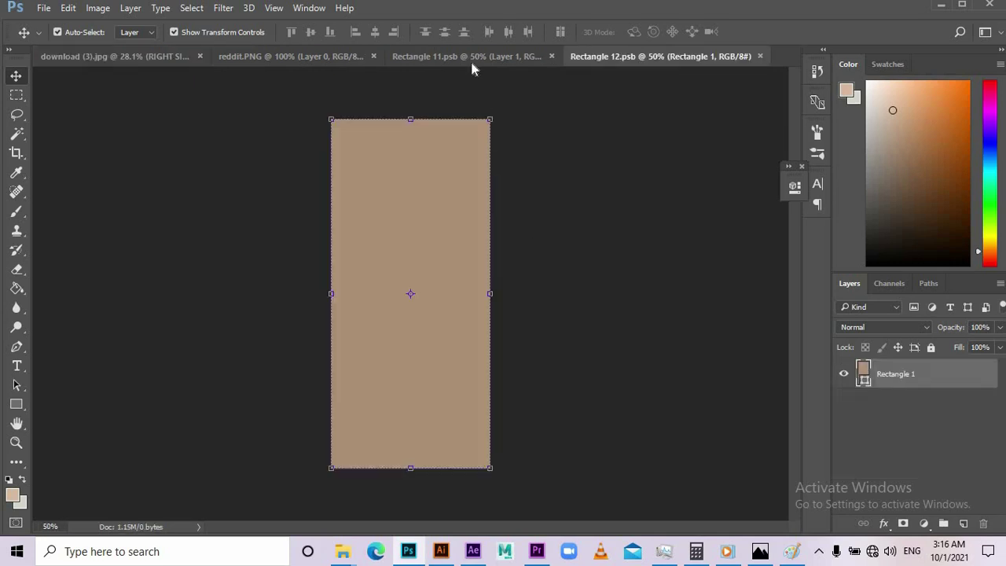
click(416, 55)
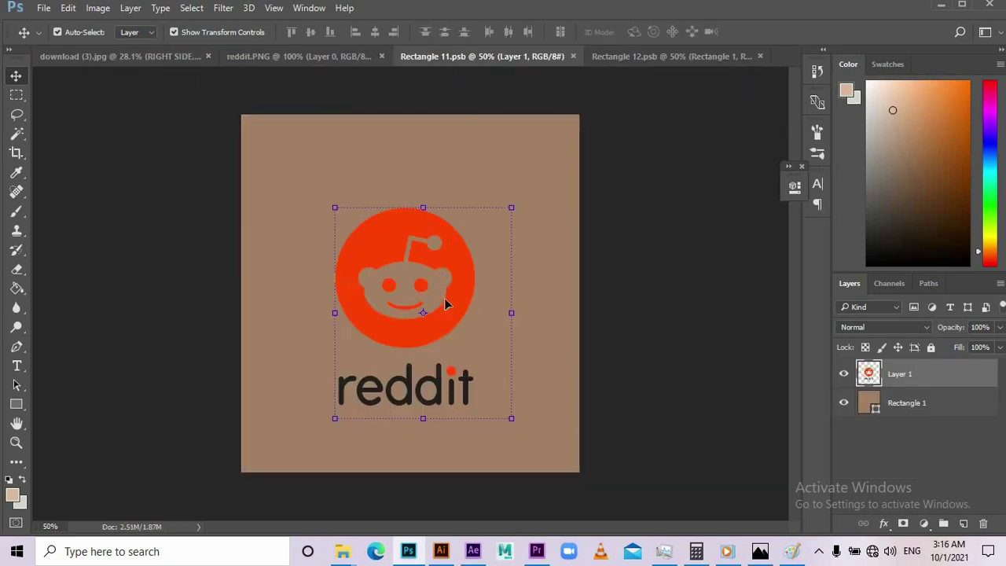
mouse_move(451, 301)
mouse_down()
mouse_move(646, 56)
mouse_move(399, 324)
mouse_move(451, 313)
mouse_up()
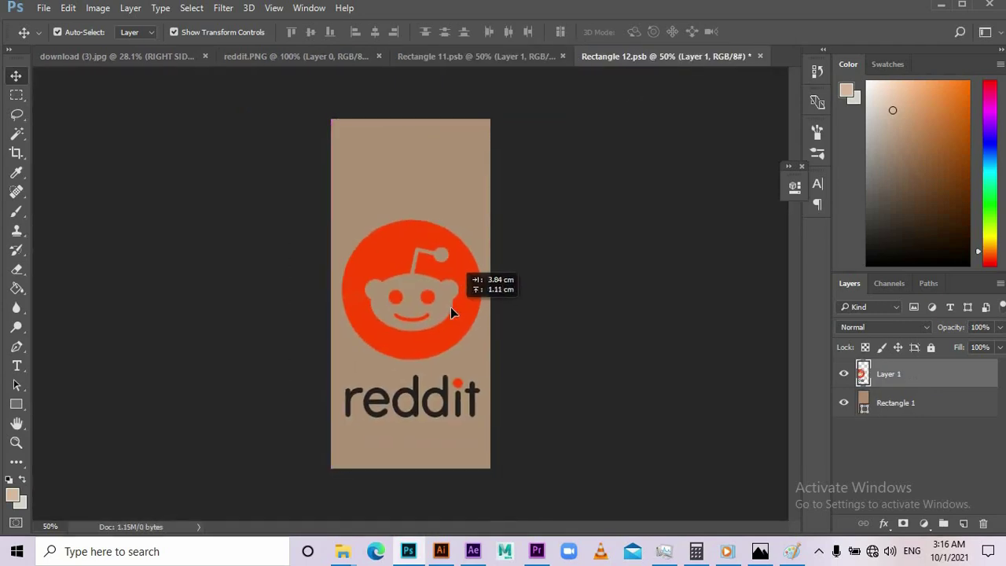
drag(518, 222, 494, 247)
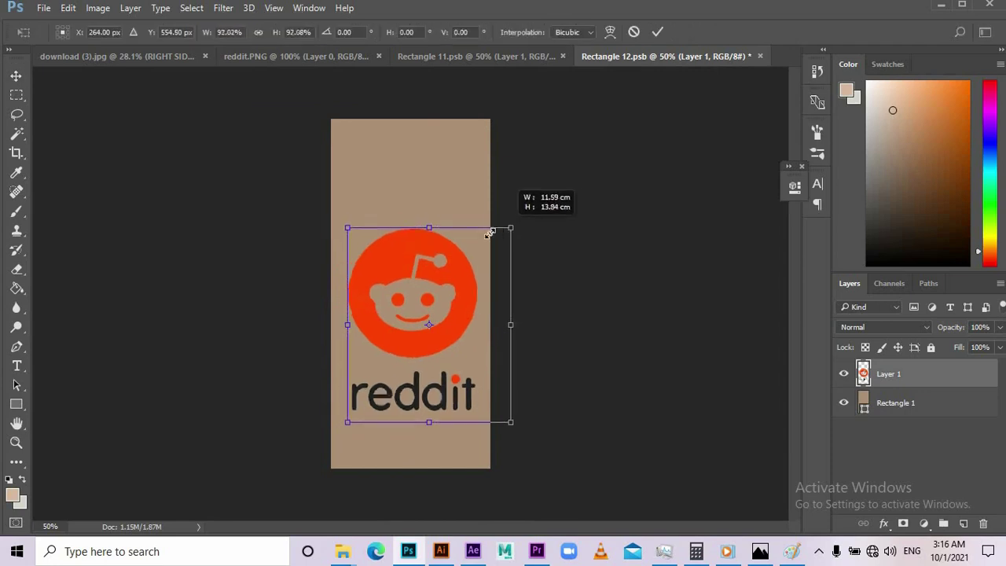
drag(448, 279, 441, 268)
key(Return)
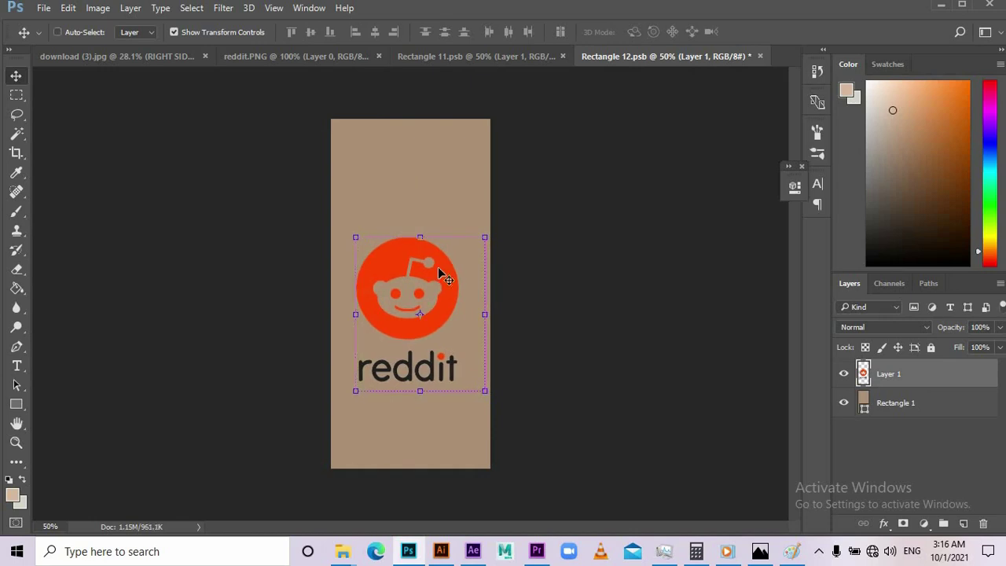
key(ctrl+s)
click(144, 60)
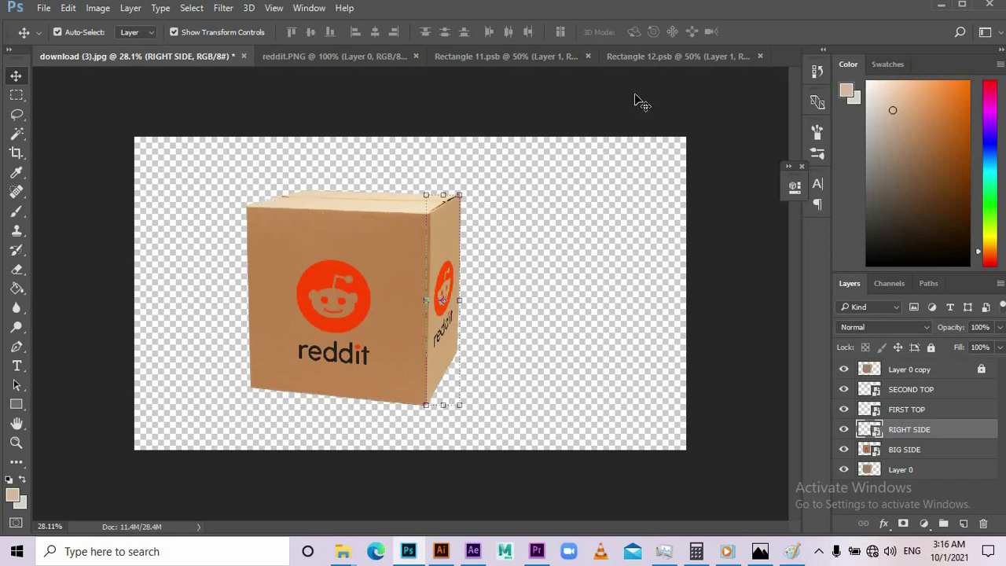
click(653, 56)
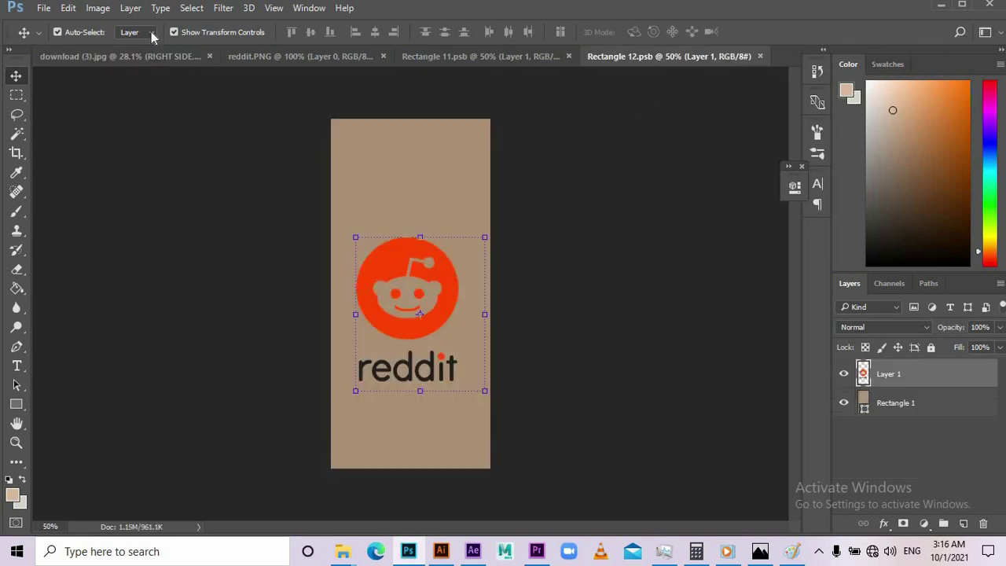
Step: Open FIRST TOP's contents and marquee-select the reddit wordmark in the Rectangle 12 label
click(117, 56)
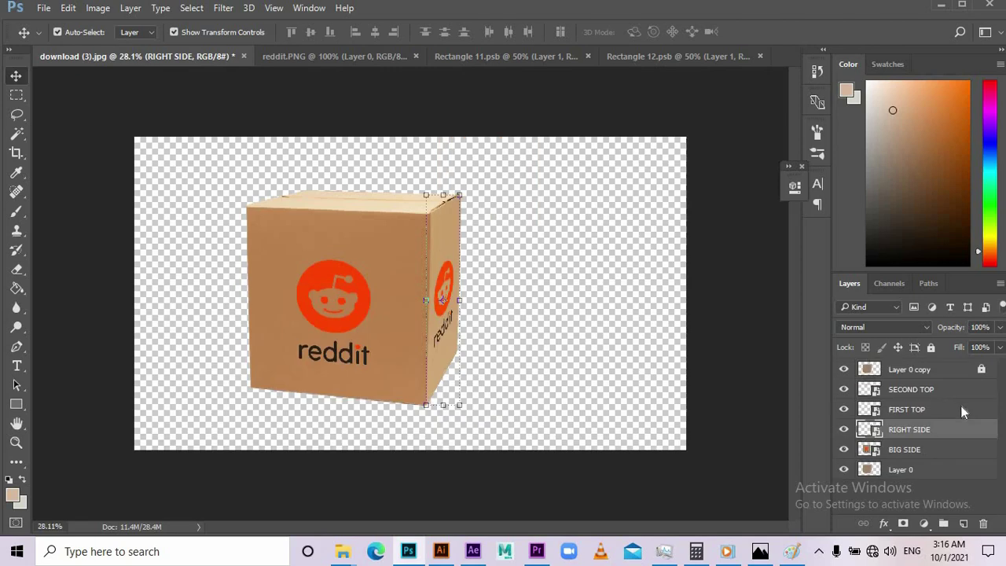
click(912, 409)
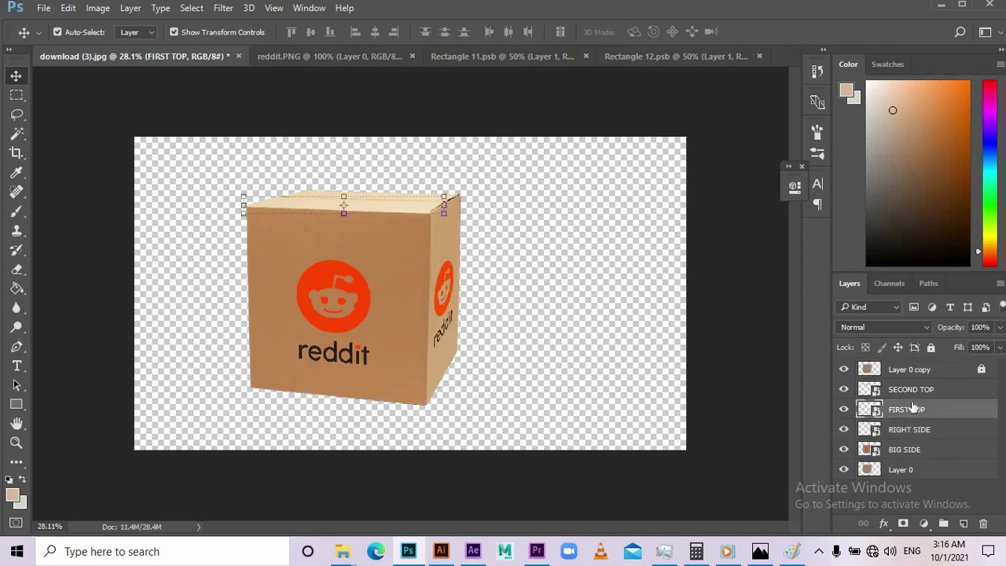
double_click(870, 410)
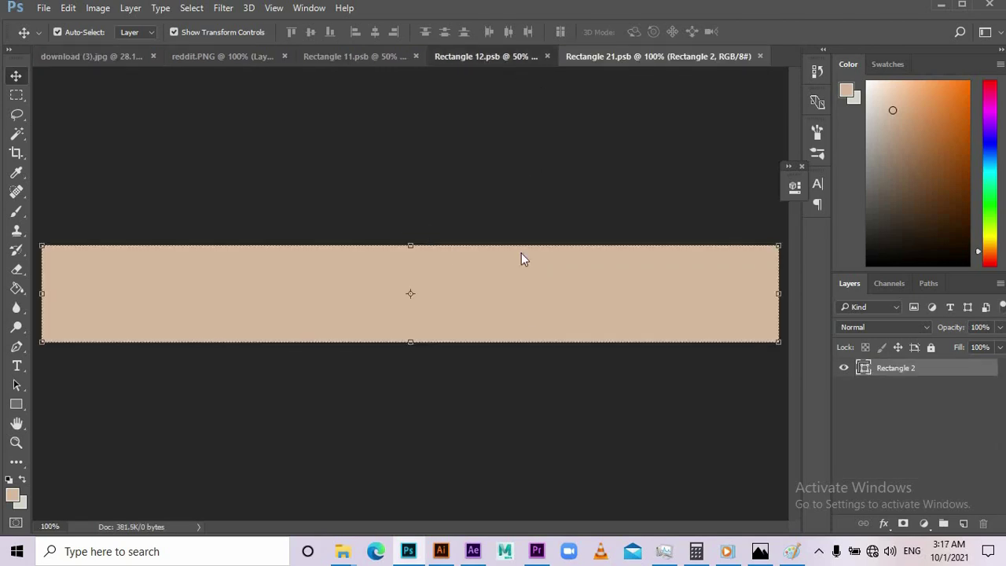
key(ctrl+shift+Tab)
scroll(408, 391, up, 2)
scroll(407, 392, up, 3)
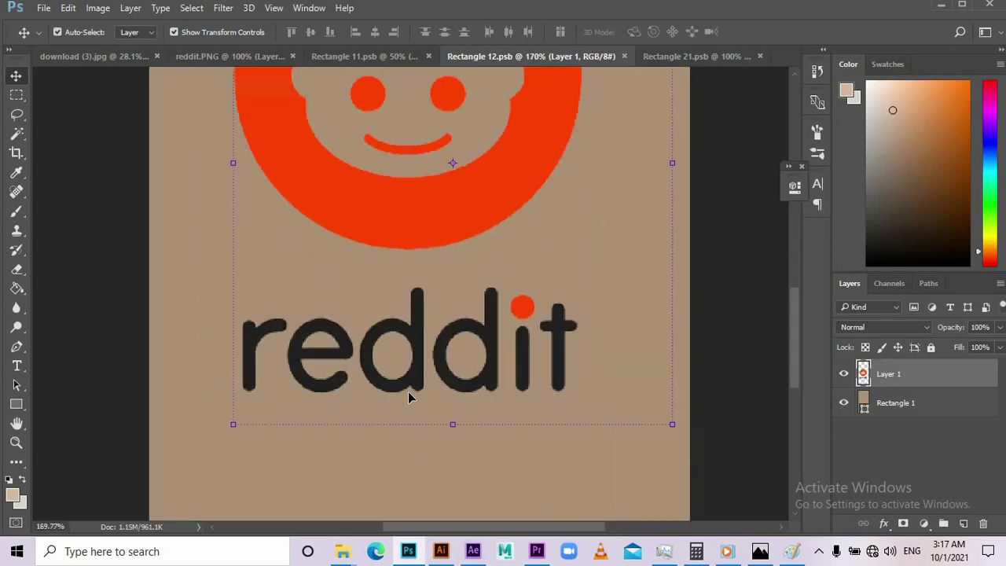
key(m)
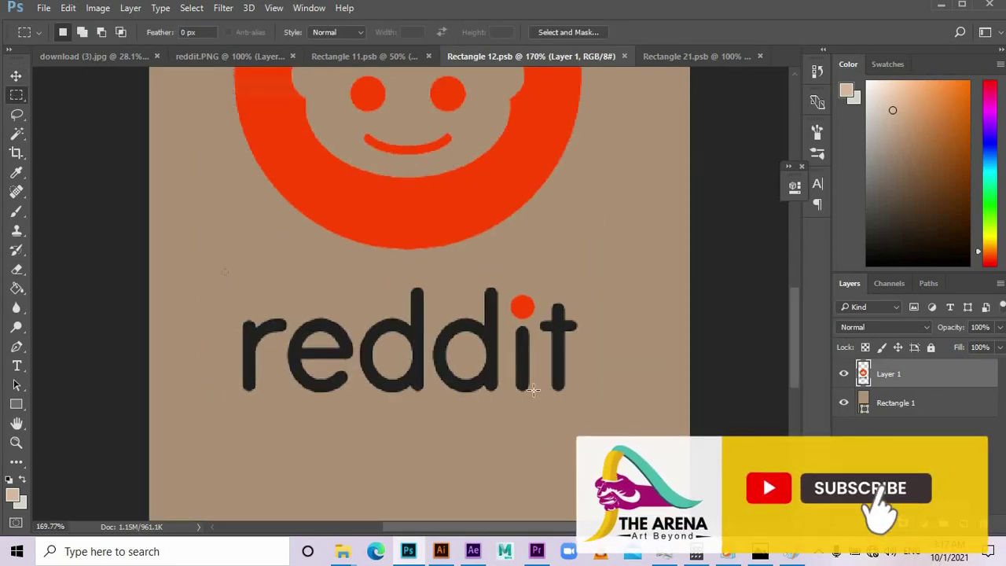
drag(222, 270, 594, 425)
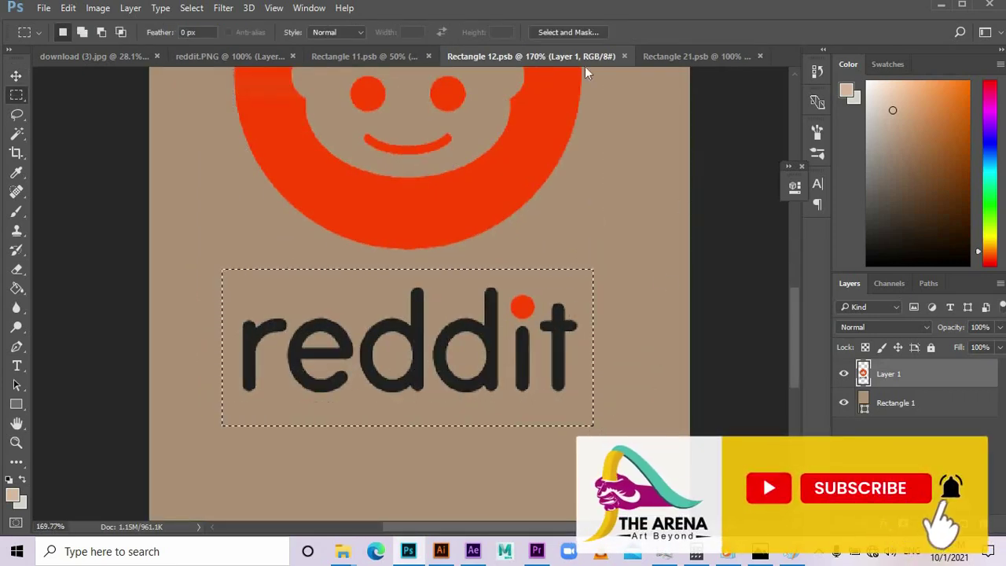
Step: Paste the wordmark into Rectangle 21, centre it on the beige strip and save
click(696, 57)
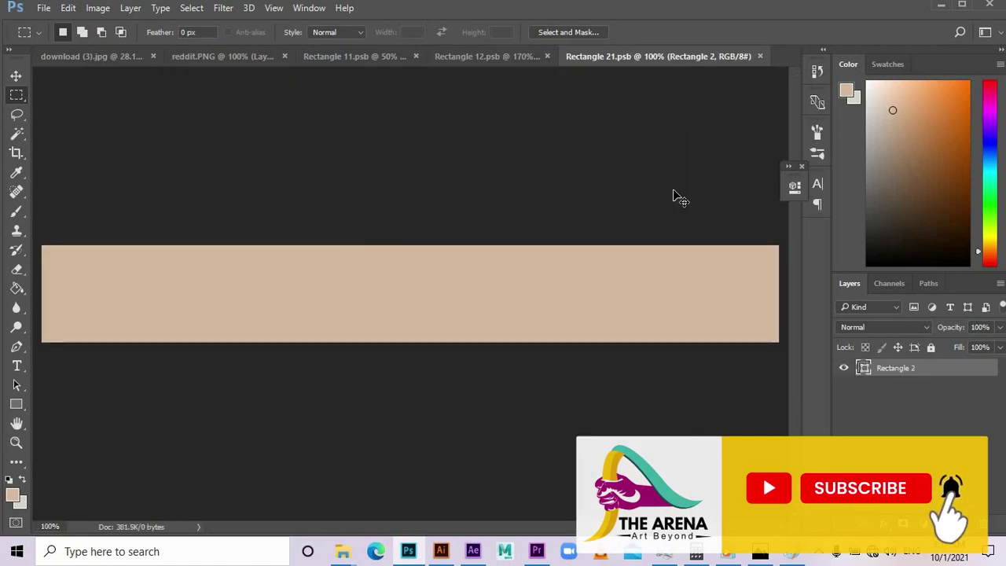
key(ctrl+v)
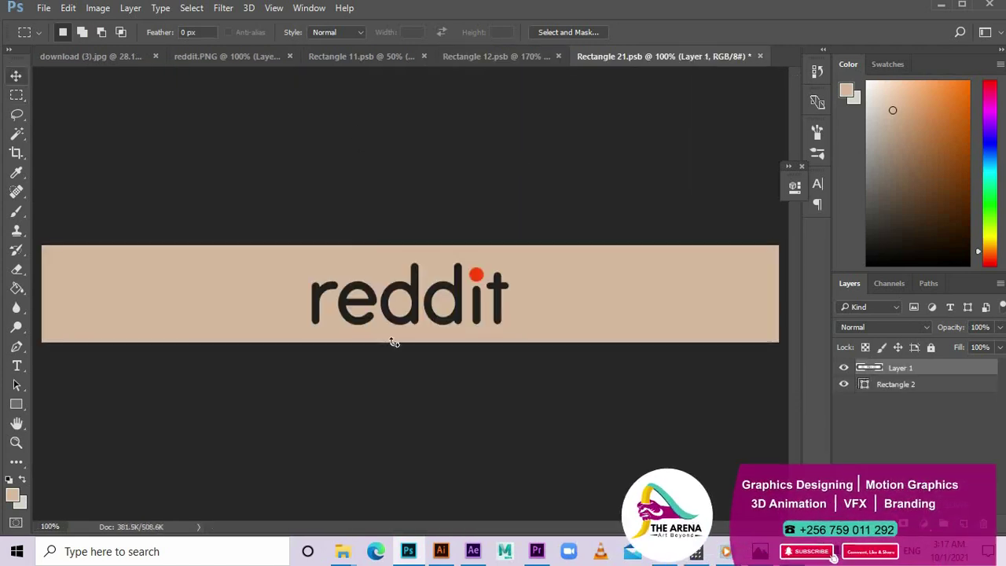
key(v)
drag(437, 324, 431, 324)
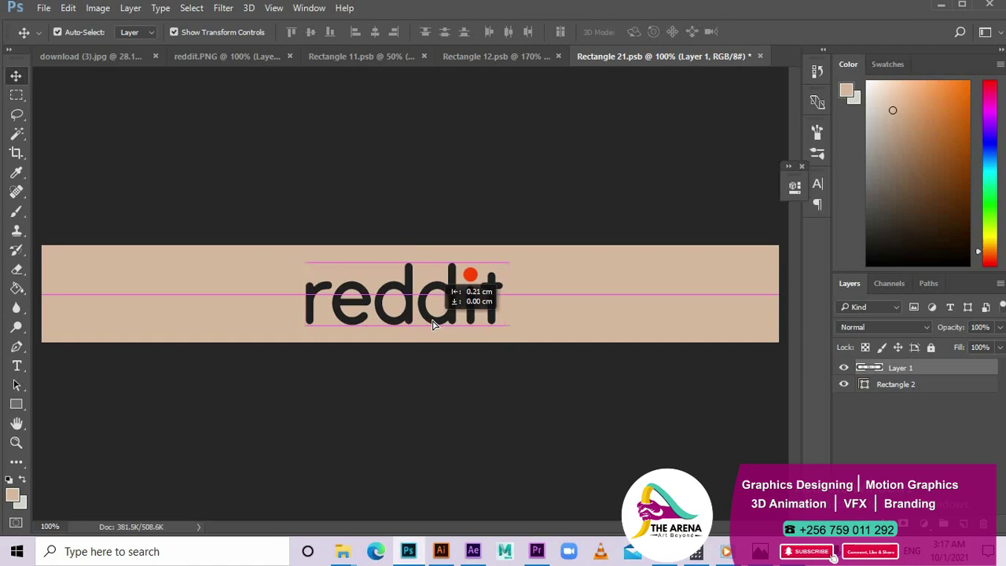
click(462, 393)
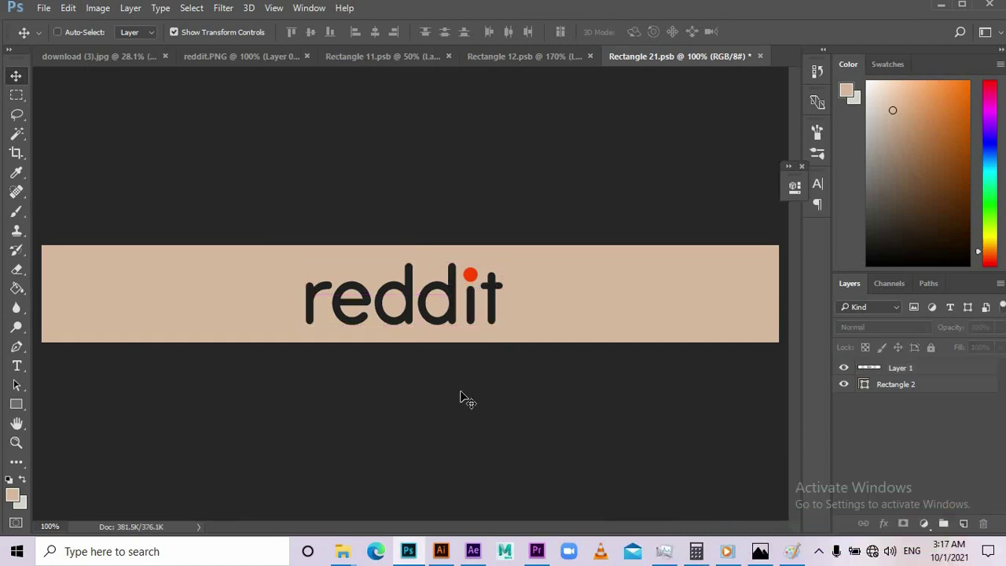
key(ctrl+s)
Step: Open the SECOND TOP smart object's contents for editing
key(ctrl+Tab)
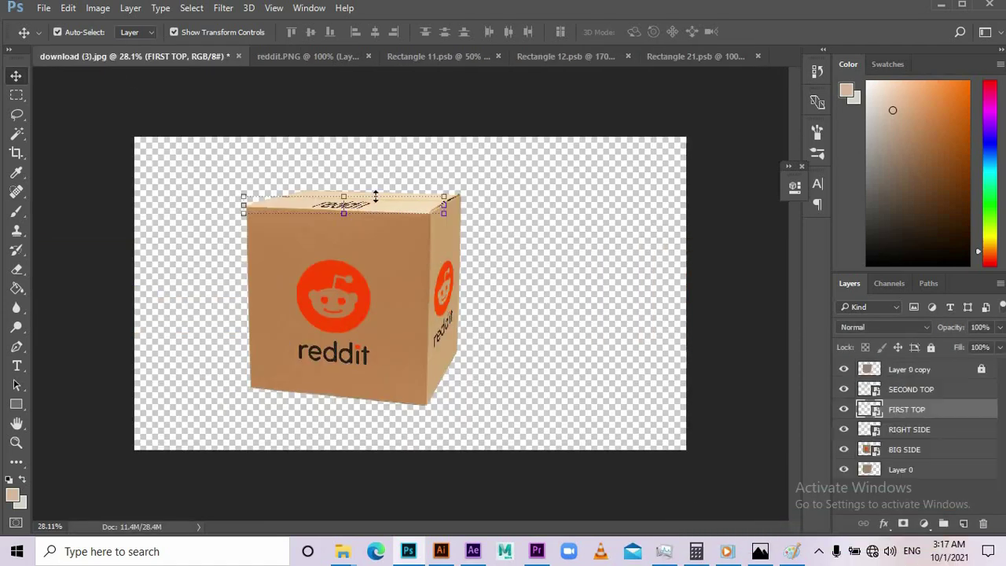
scroll(356, 174, up, 3)
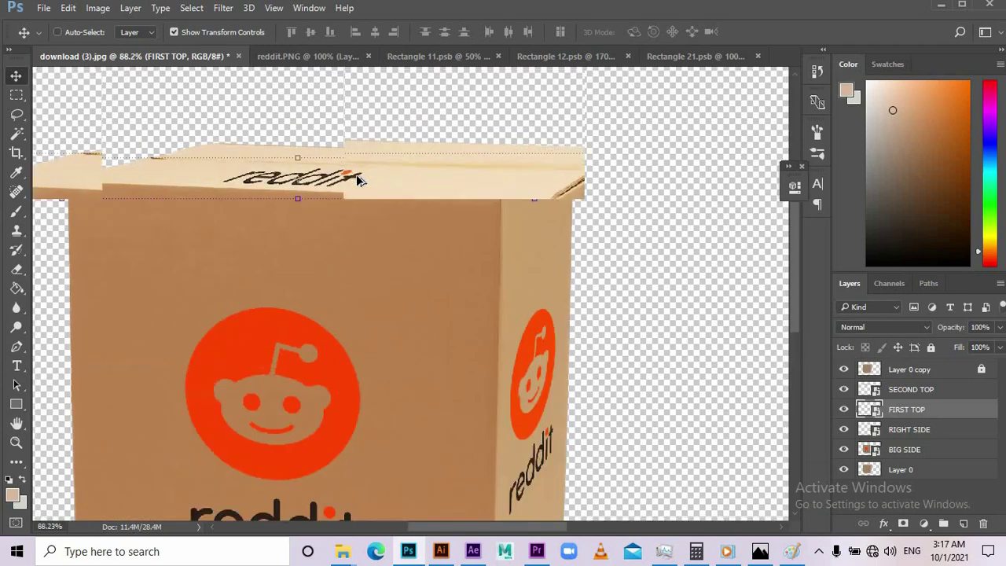
scroll(463, 139, down, 4)
key(ctrl)
double_click(879, 395)
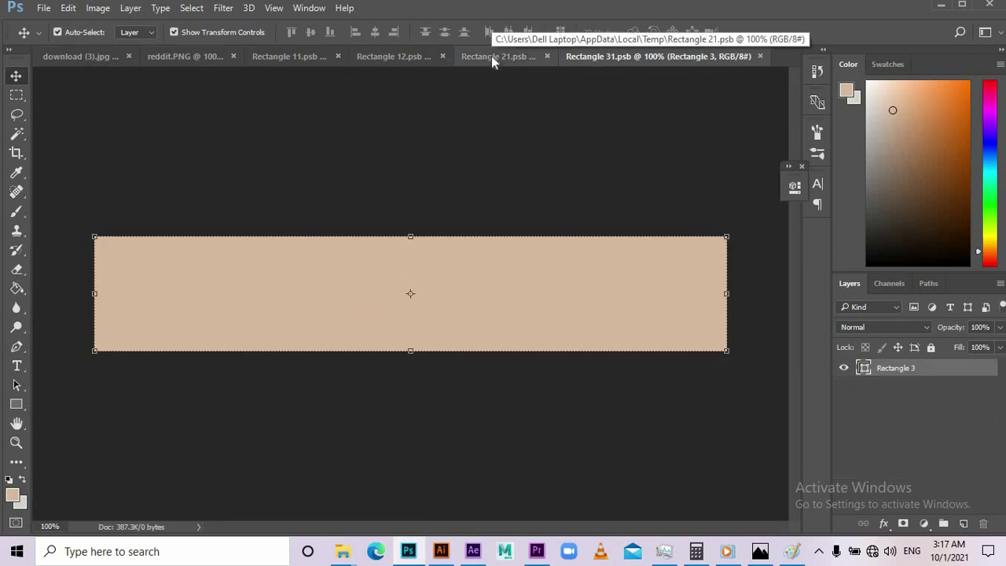
Step: Drag the reddit wordmark from Rectangle 21 into Rectangle 31, centre it and save
click(491, 56)
drag(596, 152, 391, 299)
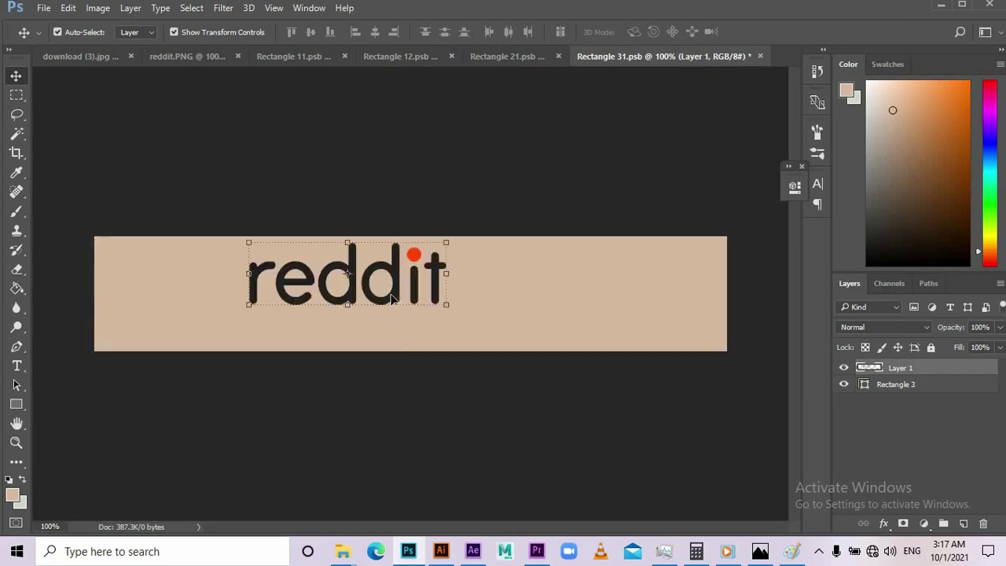
mouse_move(401, 303)
mouse_down()
mouse_move(445, 318)
mouse_move(463, 348)
mouse_up()
key(ctrl+s)
click(57, 59)
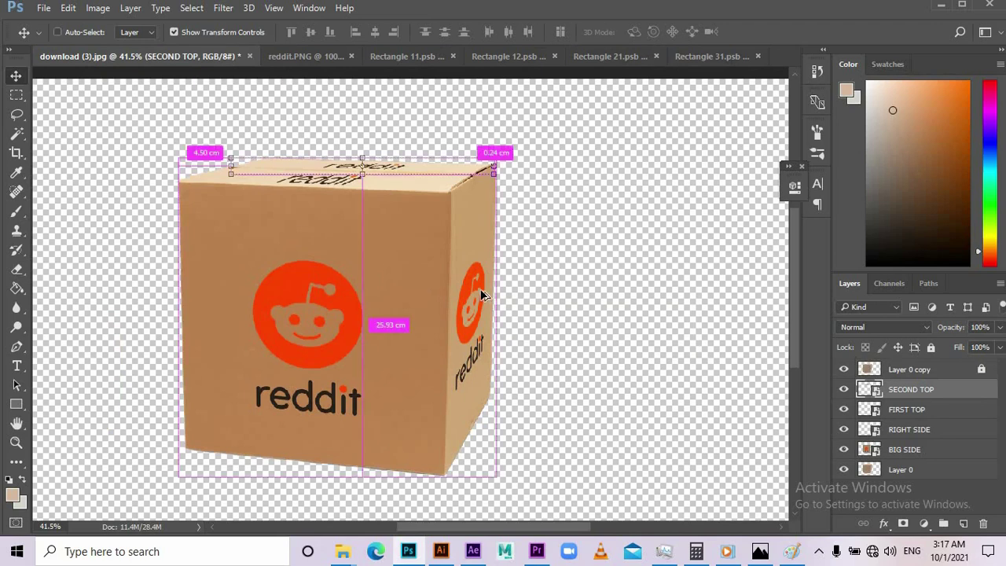
scroll(481, 293, down, 5)
click(695, 343)
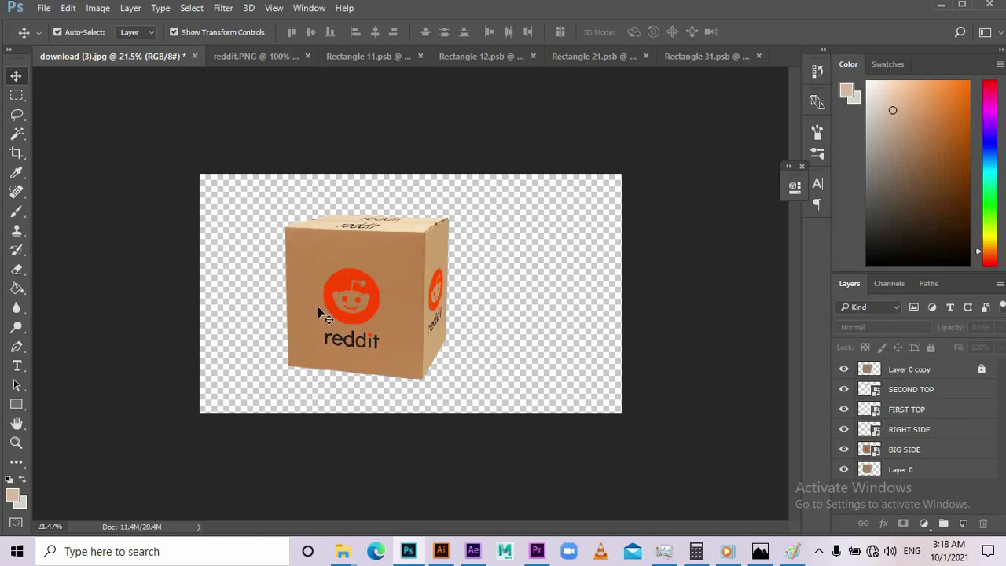
Step: Select the whole canvas and set the background colour to a darker brown sampled from the box
click(16, 94)
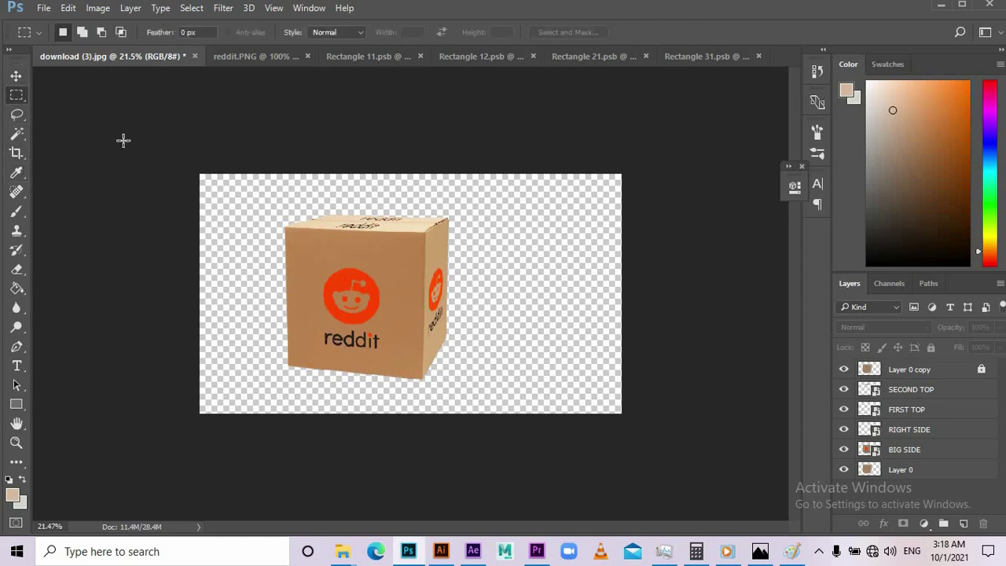
key(ctrl+a)
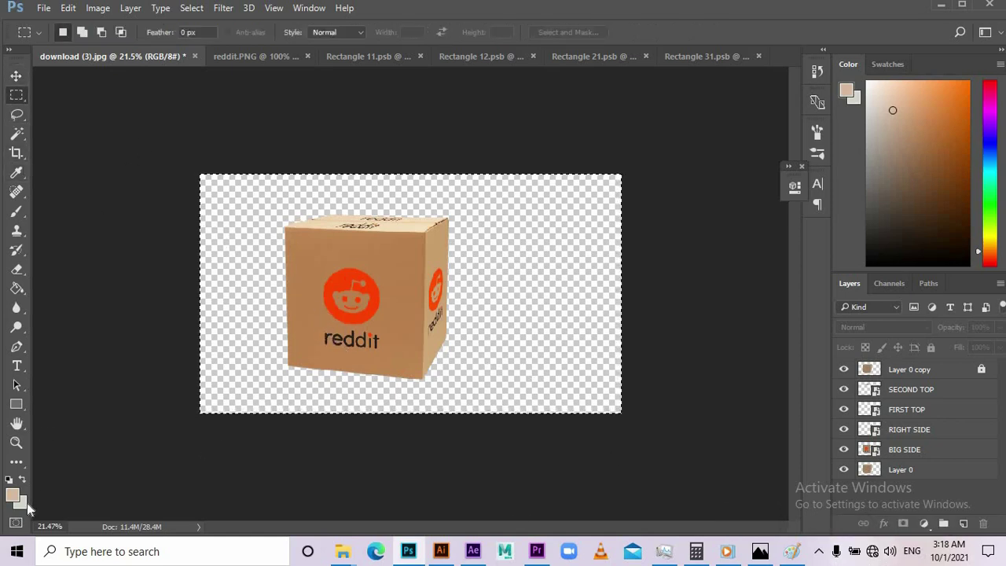
click(21, 503)
click(400, 346)
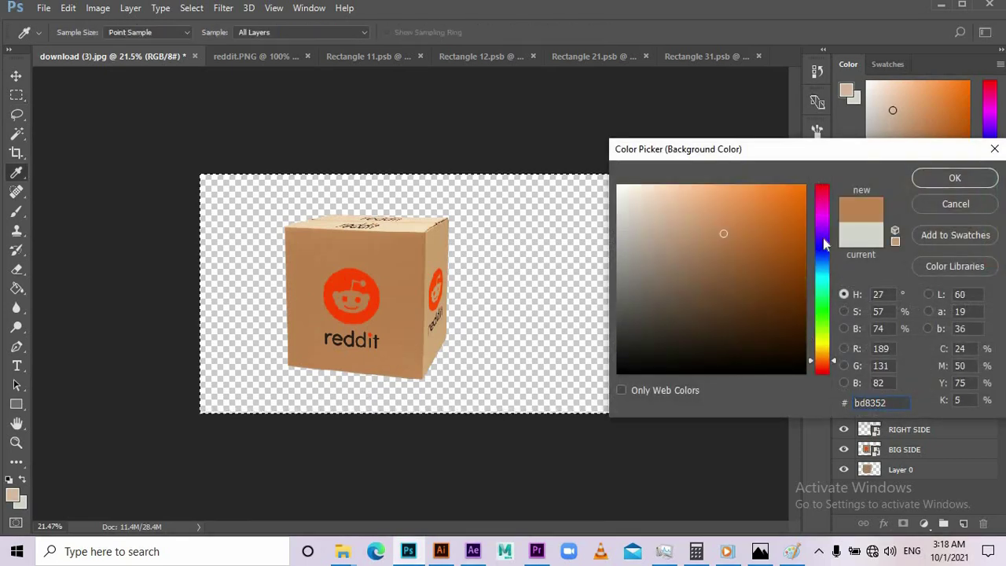
click(731, 250)
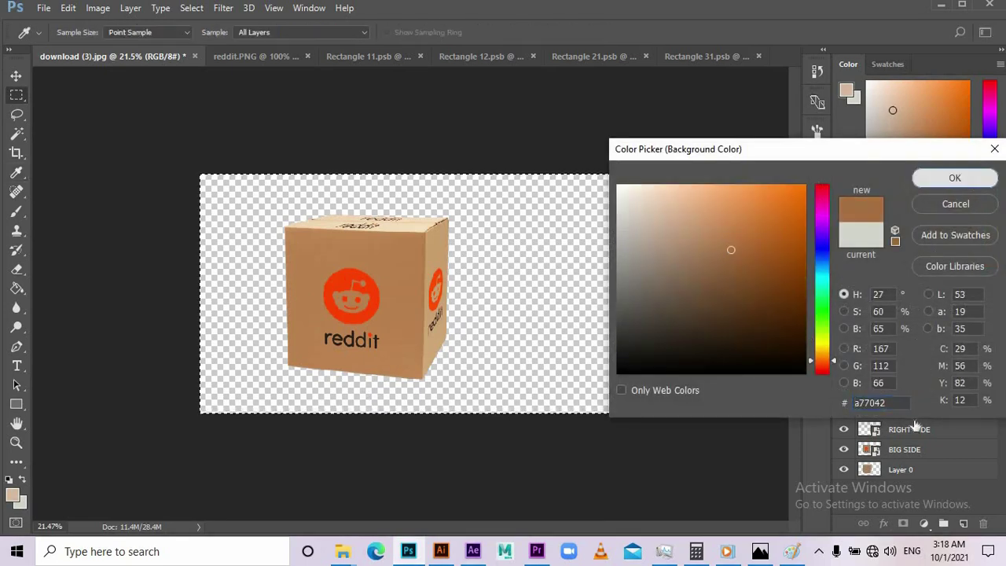
key(Return)
Step: Fill a new bottom layer with the brown colour to form the backdrop
click(963, 522)
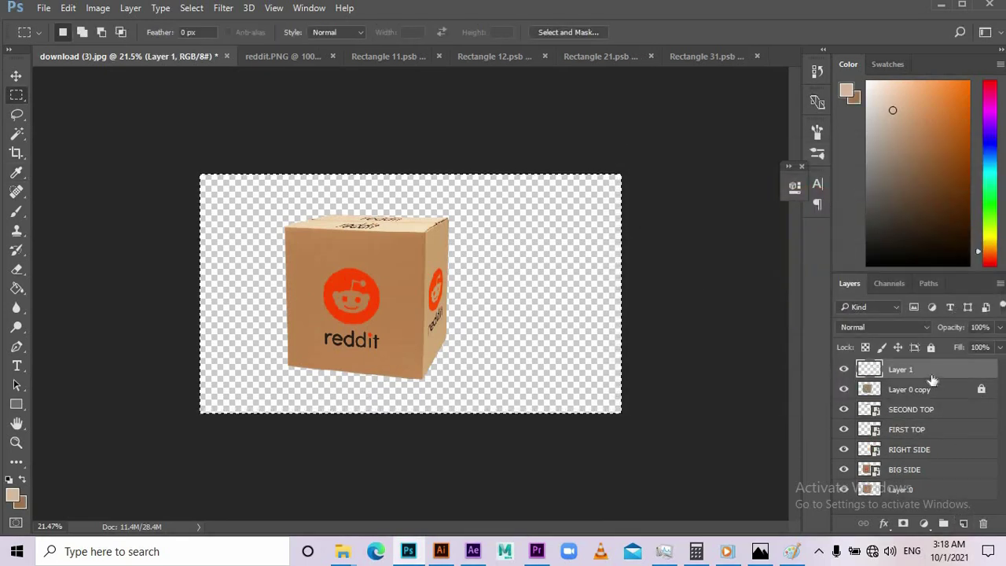
key(ctrl+shift+bracketleft)
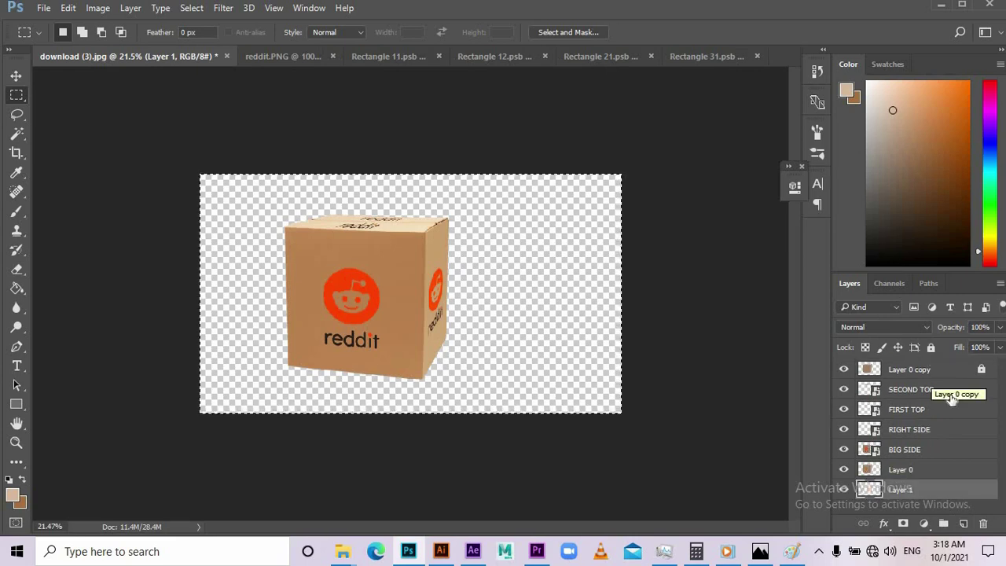
key(ctrl+BackSpace)
key(ctrl+d)
click(16, 75)
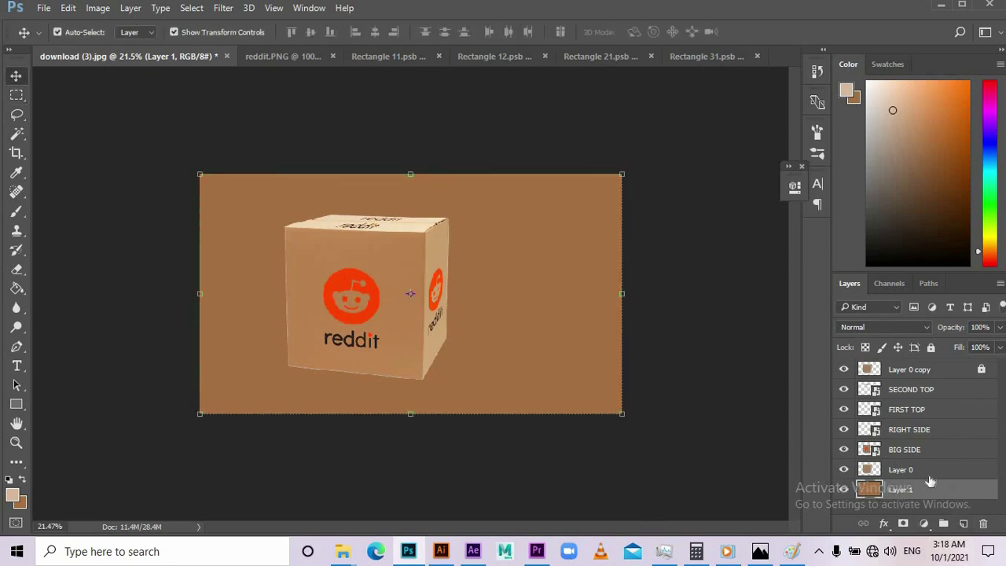
key(ctrl+h)
click(400, 359)
scroll(383, 353, up, 3)
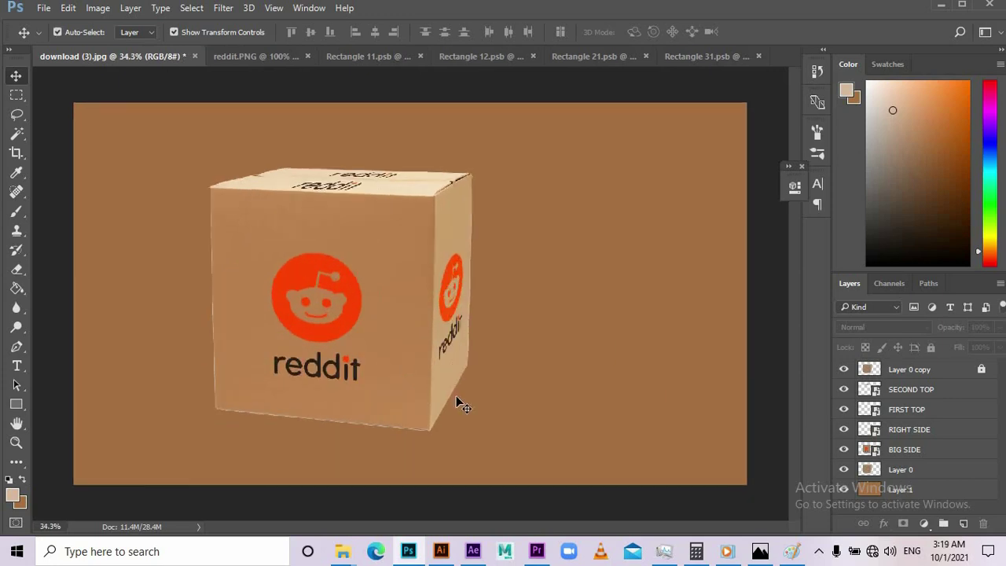
Step: Outline a closed shadow path with the Pen tool from the box's base toward the lower left
scroll(457, 399, down, 1)
scroll(457, 399, down, 1)
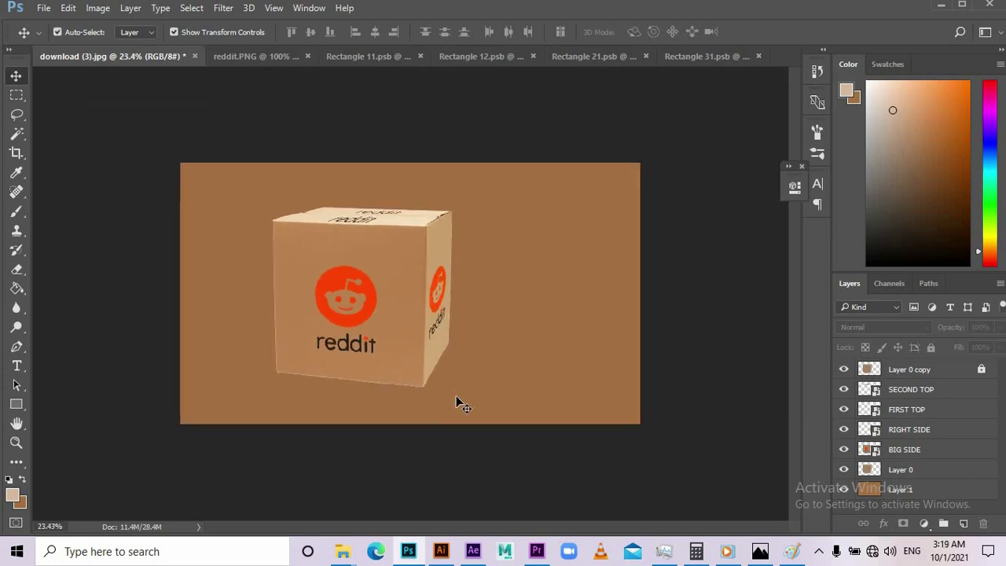
key(p)
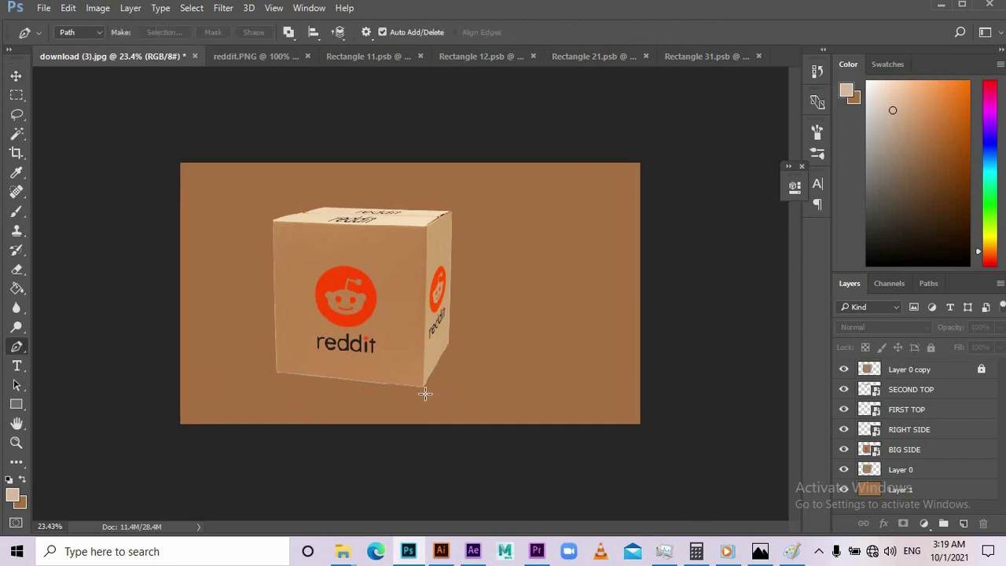
scroll(424, 399, up, 2)
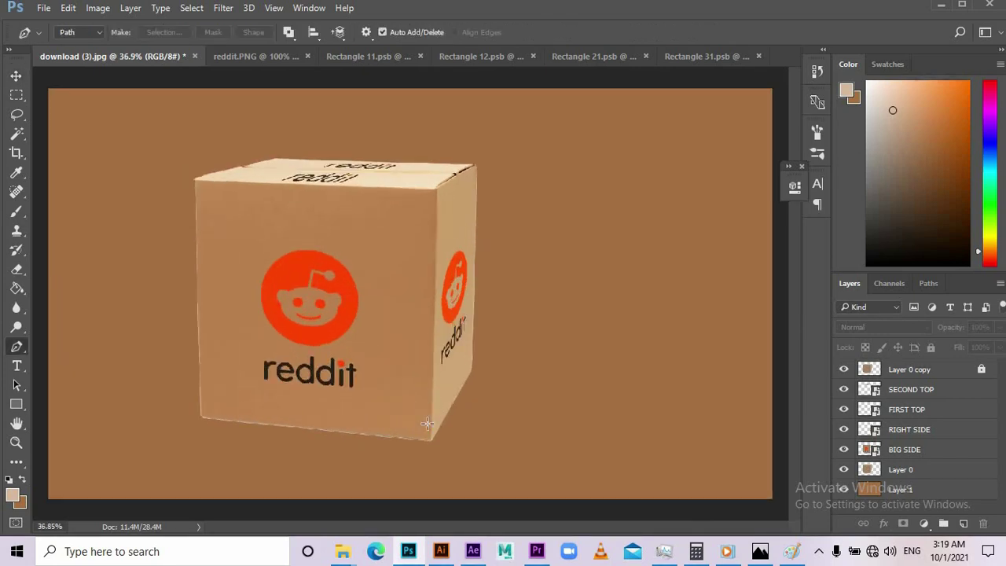
scroll(428, 424, down, 2)
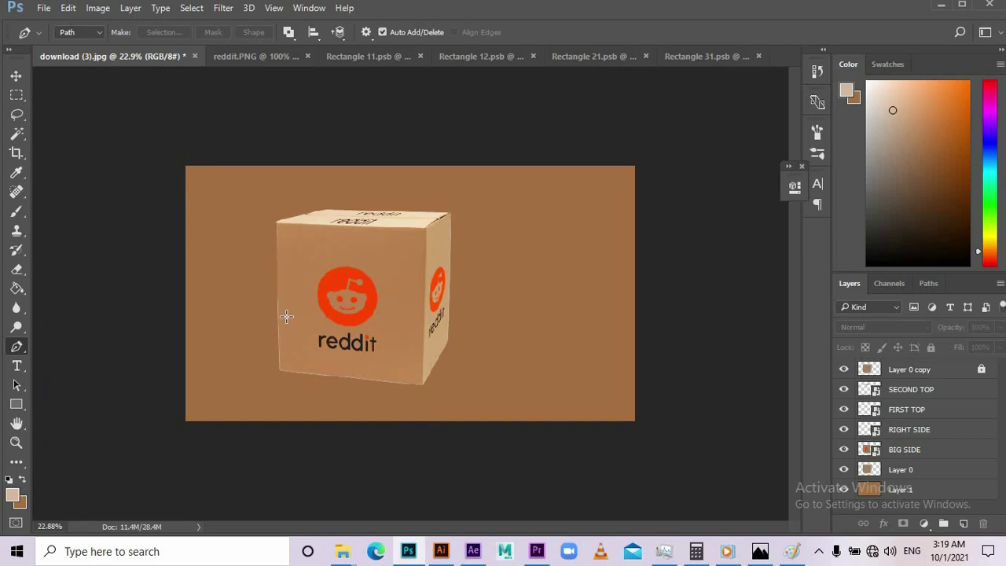
click(287, 316)
click(156, 376)
click(141, 442)
click(364, 450)
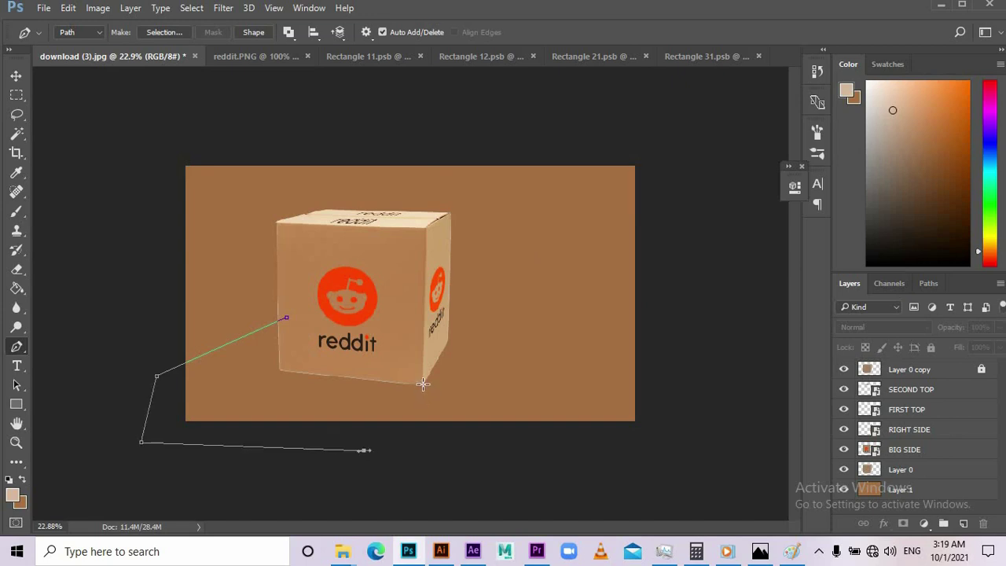
click(422, 385)
click(294, 310)
Step: Convert the shadow path into a selection feathered by 2 pixels
right_click(320, 324)
click(377, 224)
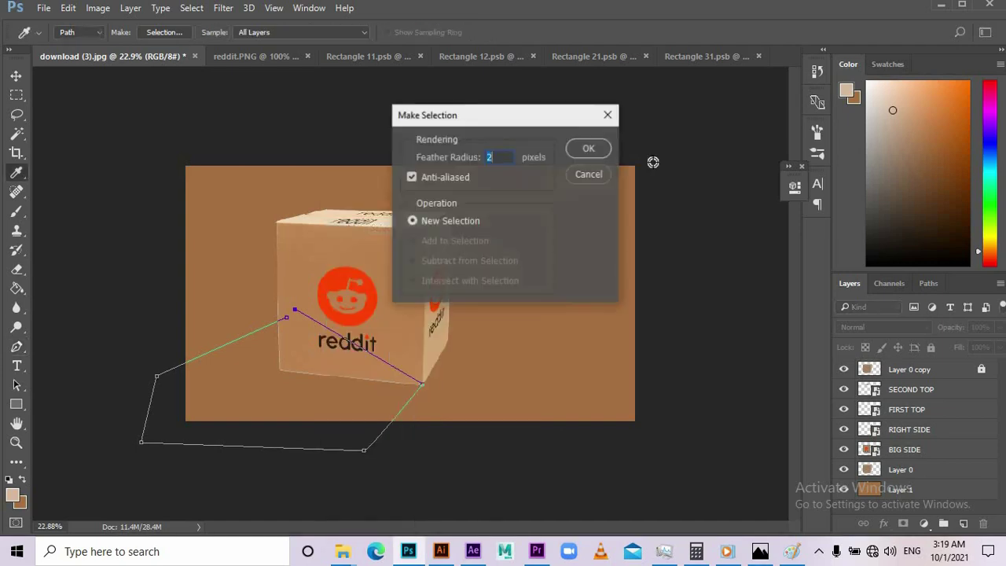
click(591, 149)
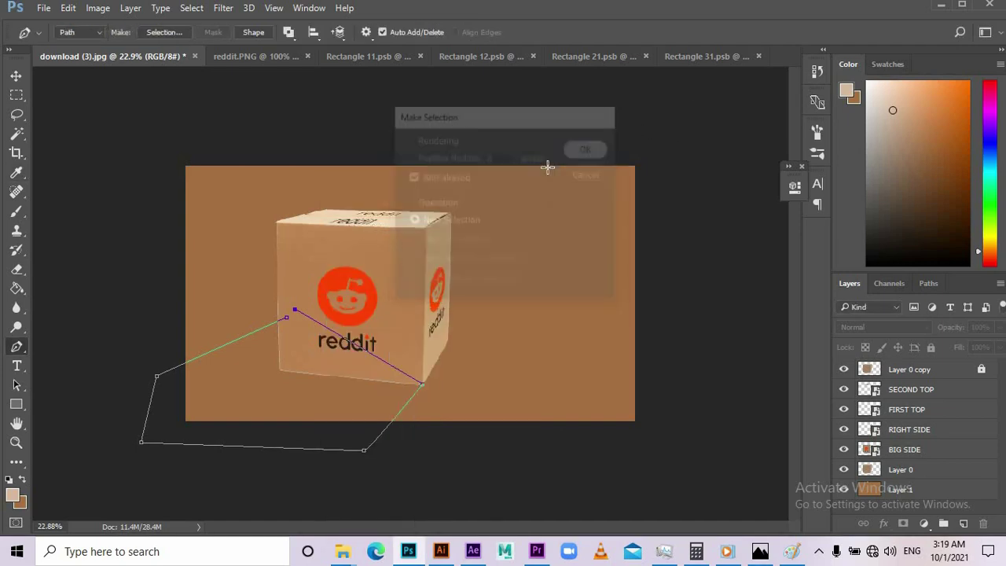
Step: Set the background colour to 9e6a40 and fill the shadow selection with it
click(21, 501)
click(723, 233)
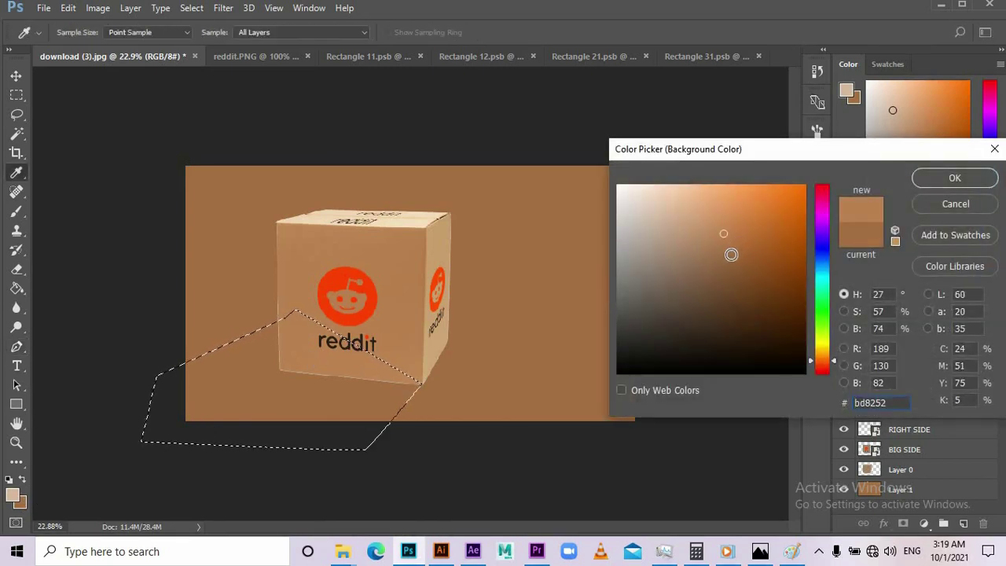
click(728, 257)
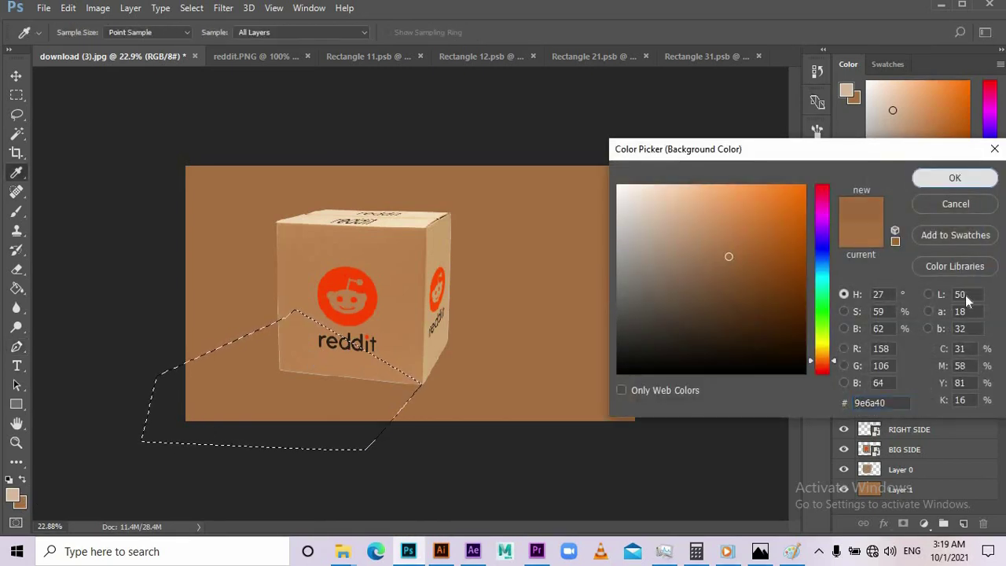
click(954, 178)
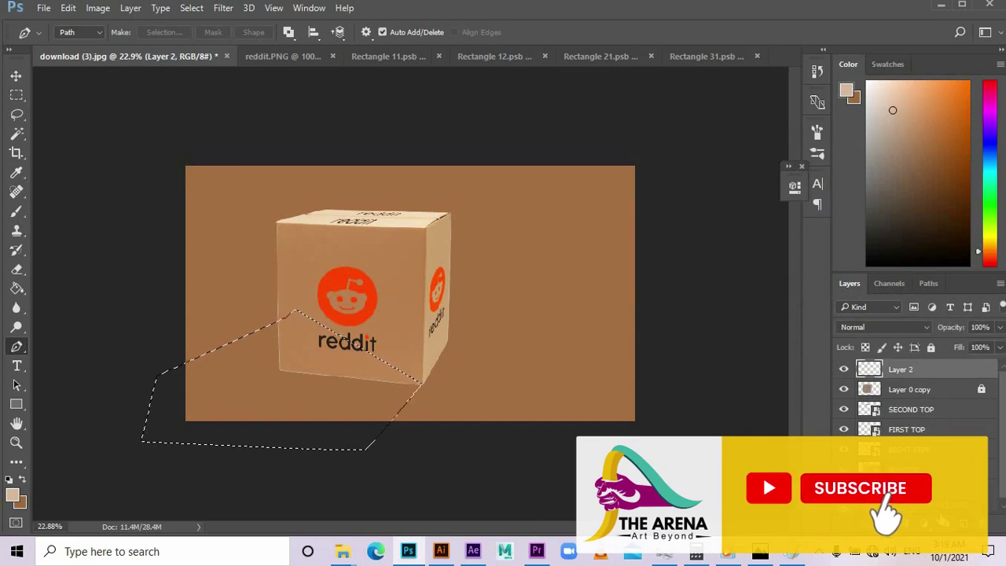
key(ctrl+BackSpace)
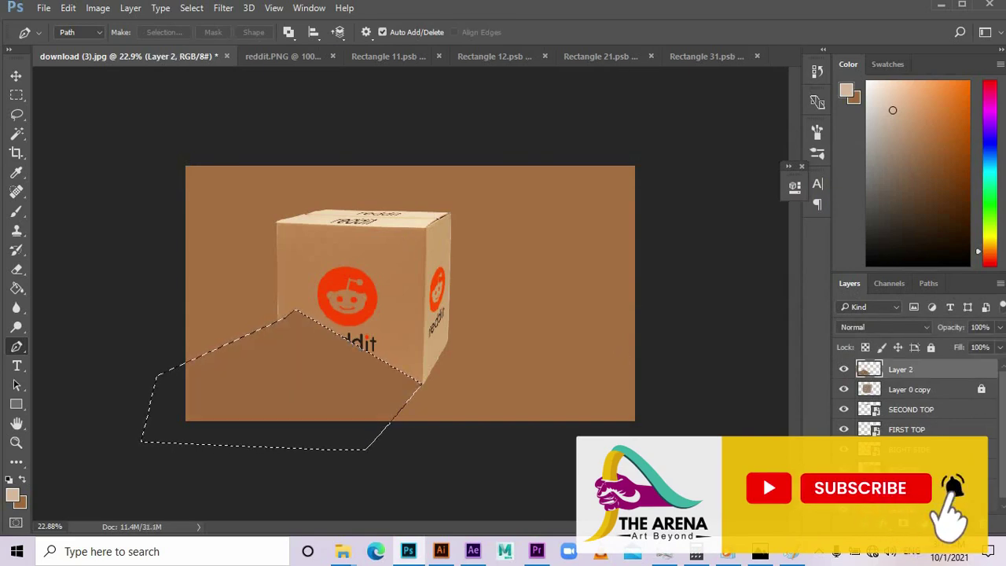
click(17, 94)
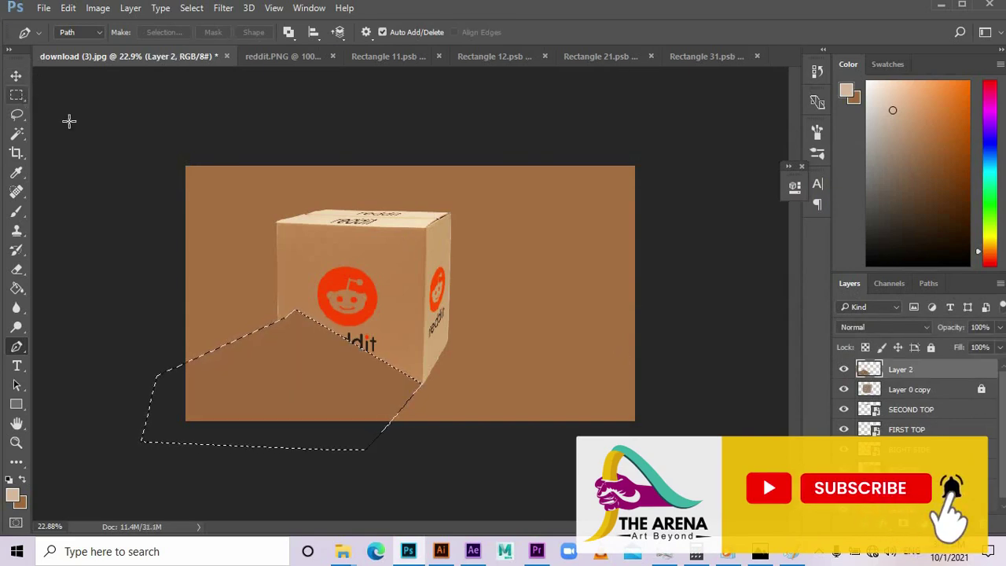
click(16, 76)
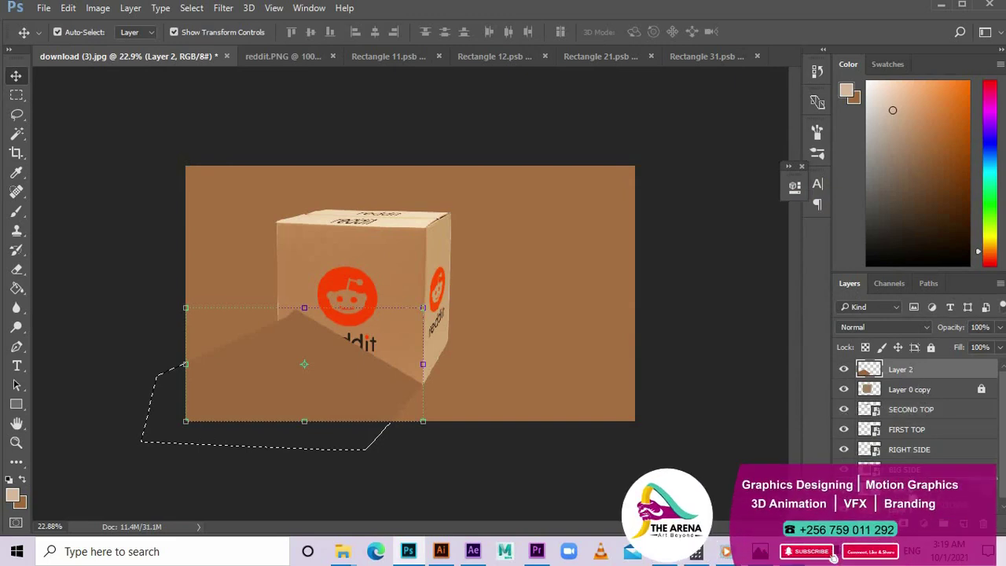
Step: Undo the shadow fill that covered the Reddit text and select the background layer
key(ctrl+z)
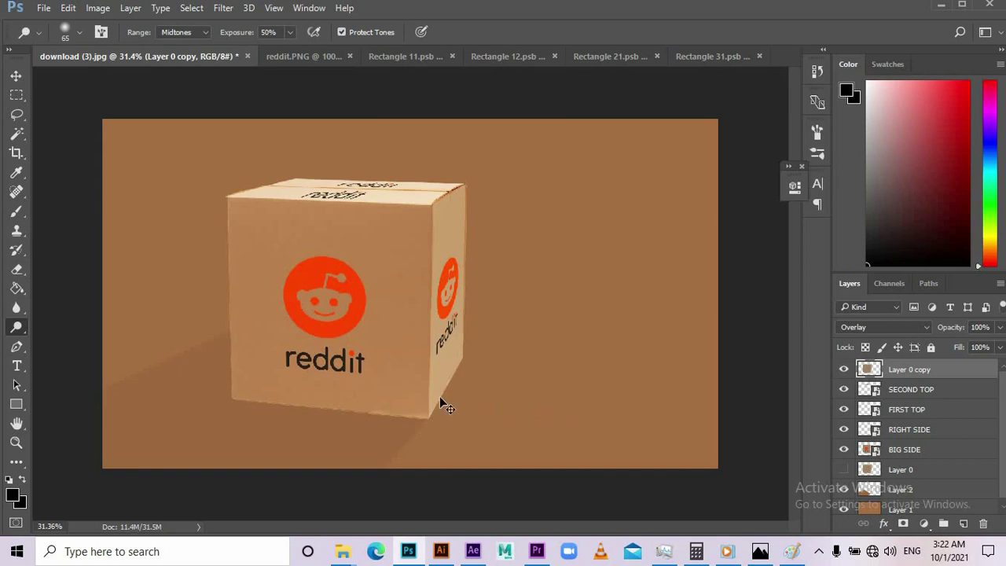
click(16, 77)
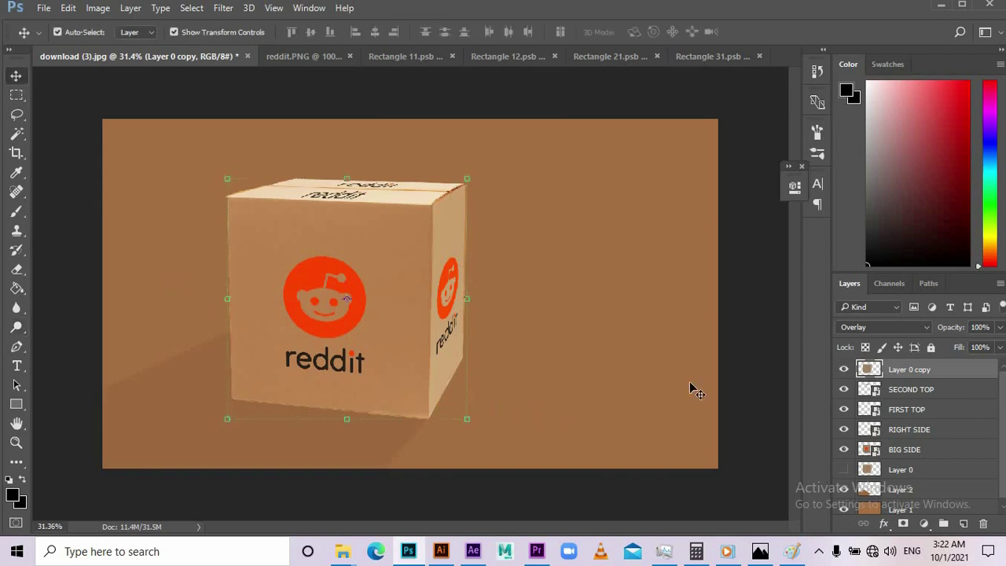
click(633, 360)
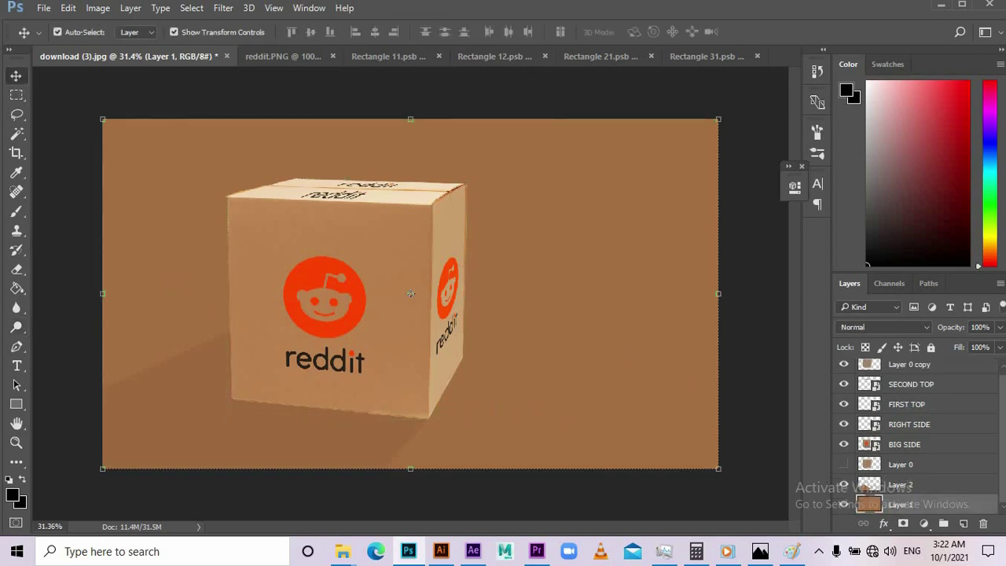
click(883, 523)
Step: Add a Gradient Overlay to the background, with its left stop sampled from the box's brown
click(888, 462)
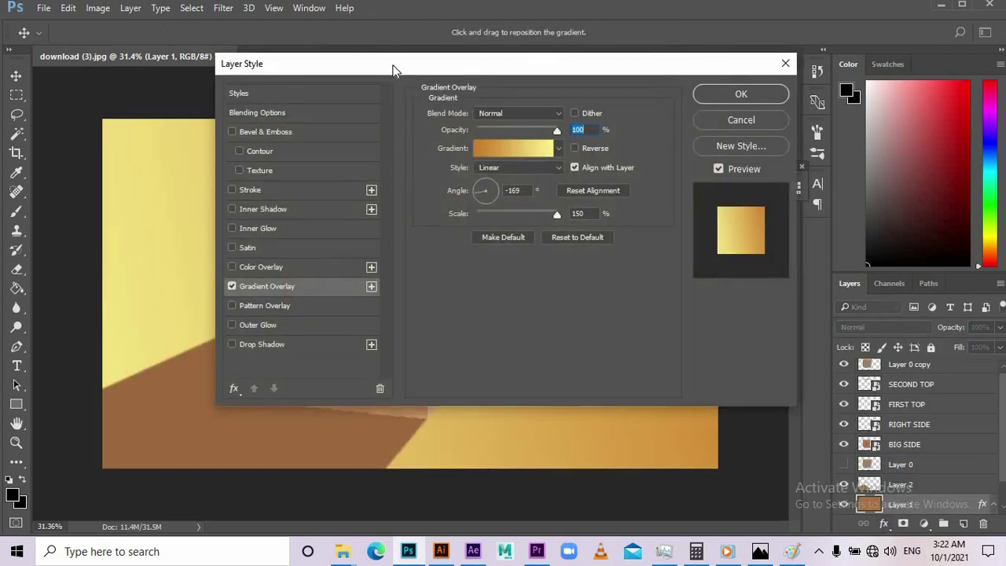
mouse_move(391, 67)
mouse_down()
mouse_move(915, 116)
mouse_move(779, 126)
mouse_up()
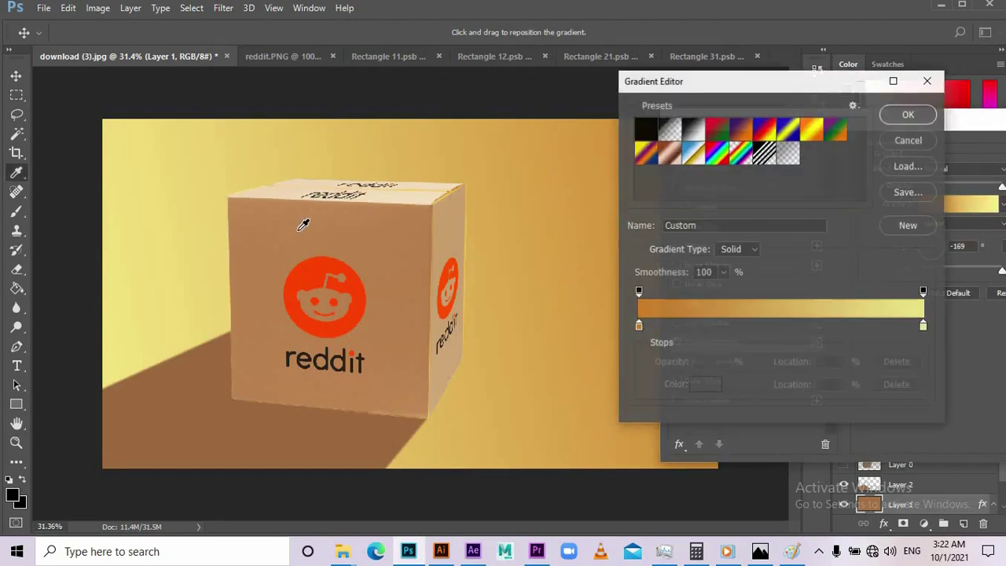
click(638, 325)
click(705, 384)
click(320, 241)
click(934, 184)
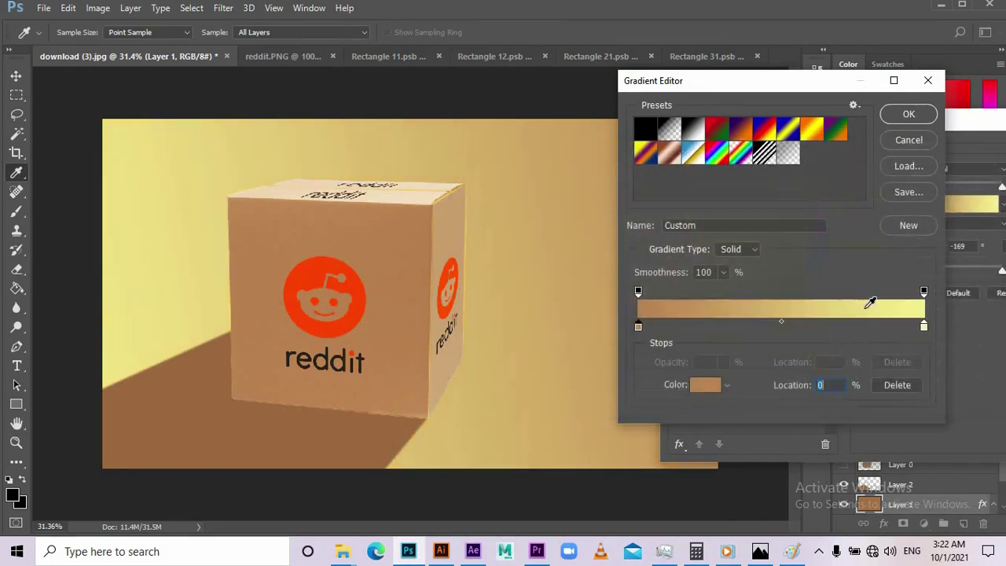
Step: Sample brown from the canvas for the gradient's right stop and commit the Reddit text resize
click(923, 325)
click(300, 444)
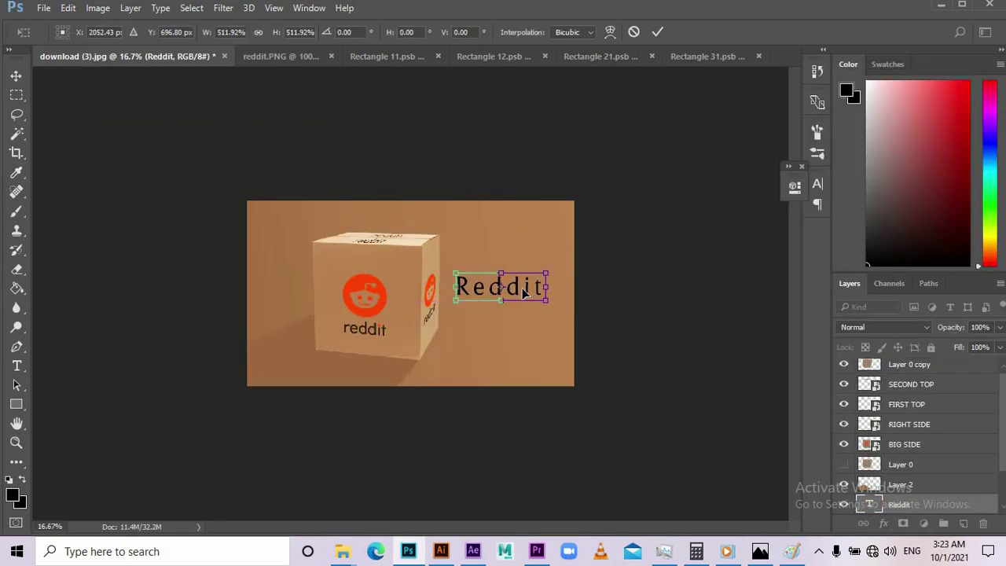
key(Return)
scroll(534, 289, up, 2)
Step: Scroll through the Character panel's font list, previewing typefaces on the Reddit text
key(ctrl+plus)
key(ctrl+plus)
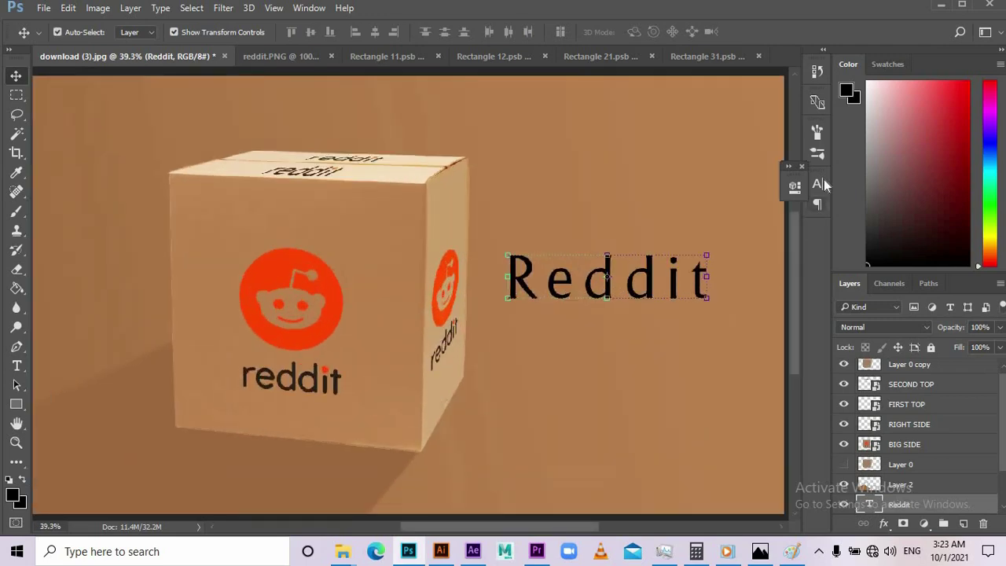
click(817, 183)
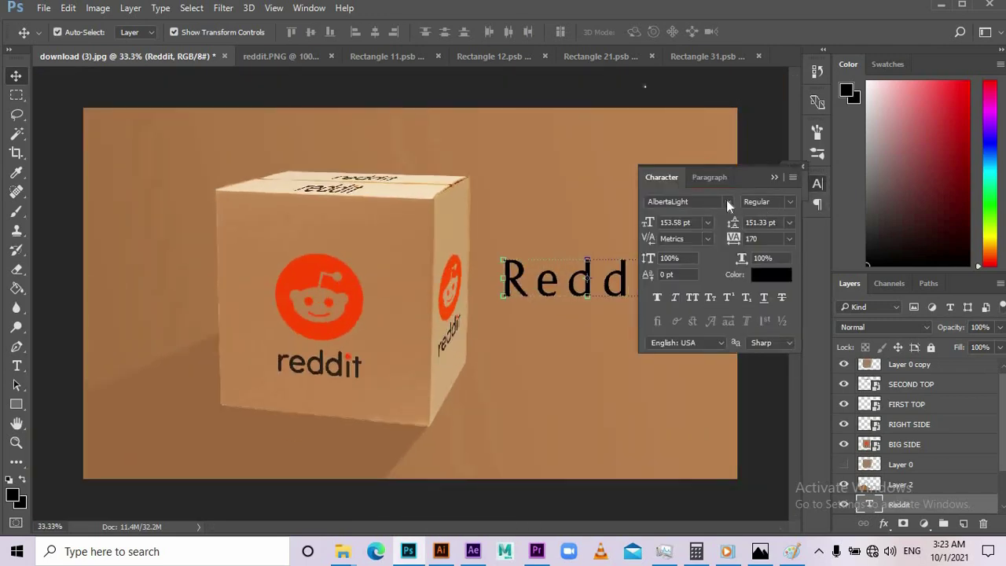
click(728, 203)
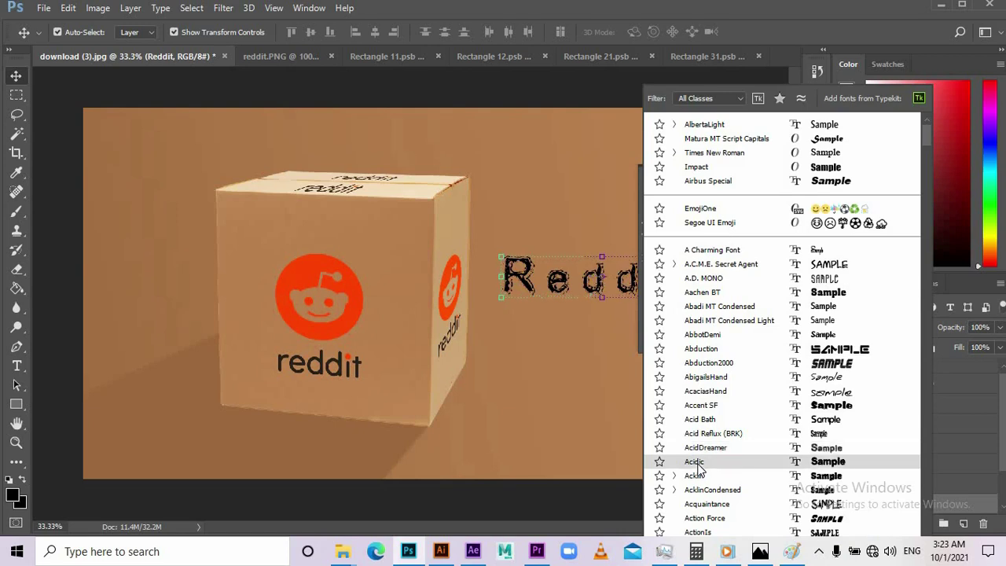
scroll(699, 460, down, 1)
scroll(698, 468, down, 1)
scroll(700, 469, down, 1)
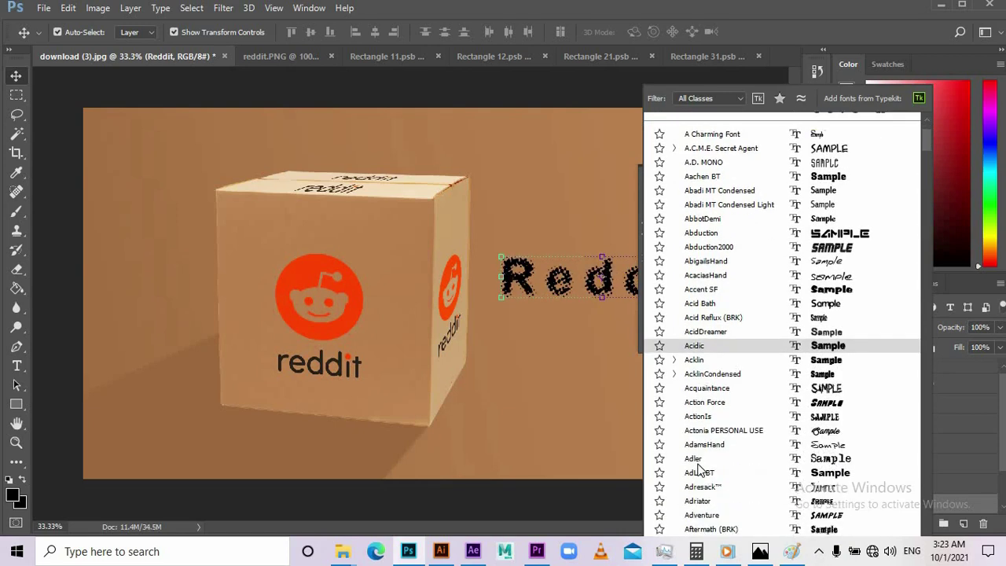
scroll(699, 469, down, 2)
scroll(699, 469, down, 2)
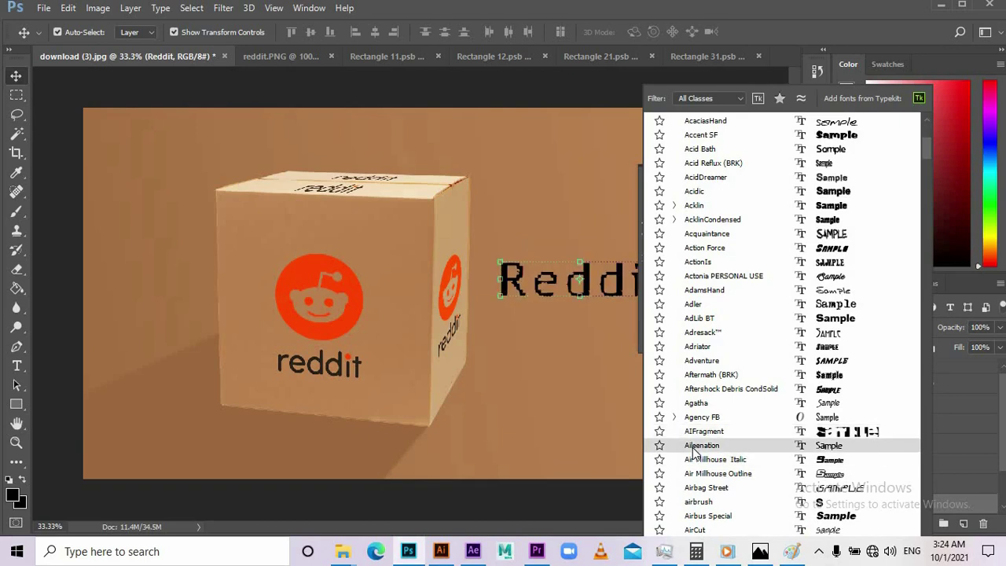
scroll(698, 464, down, 2)
scroll(698, 463, down, 2)
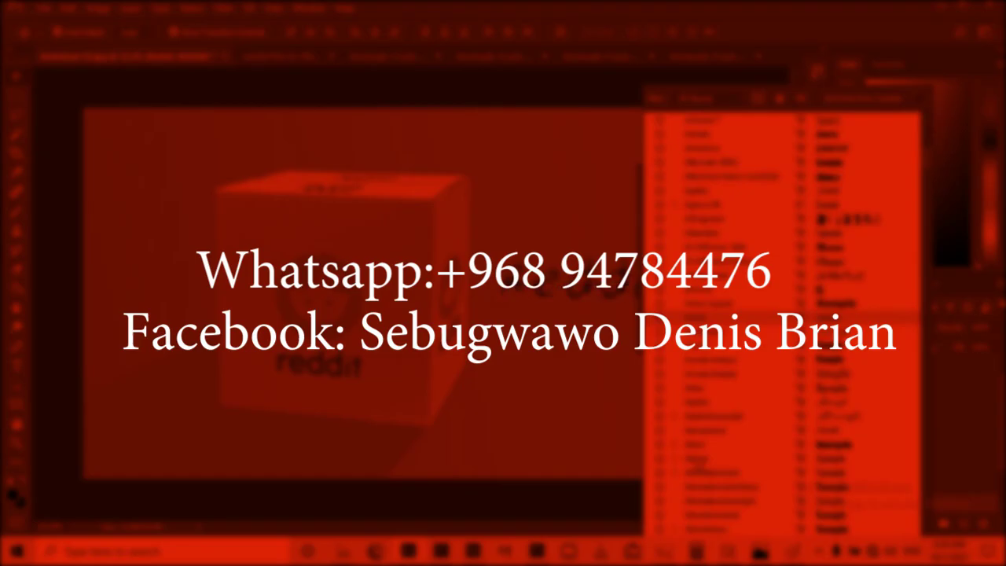